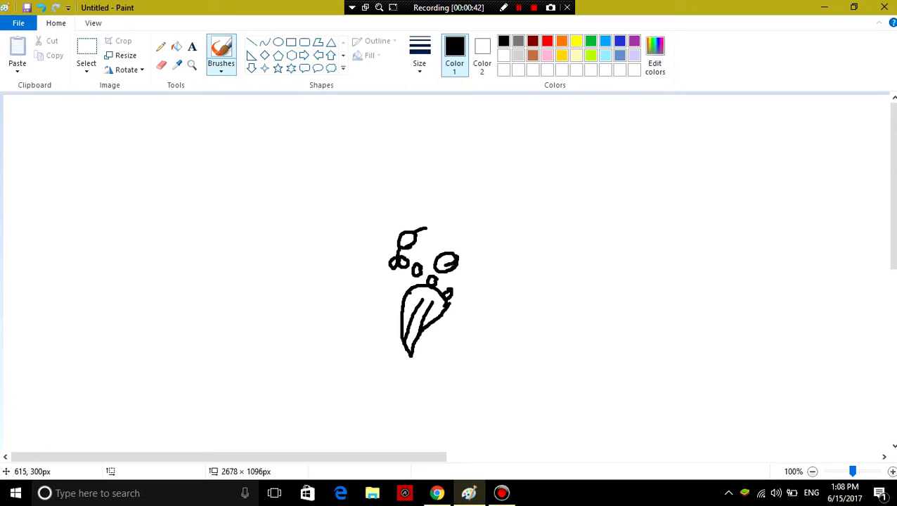
Draw a second narrow fang with an inner line beside the first one and connect it to the small eyes above
{"action": "mouse_move", "coordinate": [405, 290]}
{"action": "left_mouse_down"}
{"action": "mouse_move", "coordinate": [390, 272]}
{"action": "mouse_move", "coordinate": [378, 291]}
{"action": "mouse_move", "coordinate": [379, 350]}
{"action": "mouse_move", "coordinate": [402, 289]}
{"action": "mouse_move", "coordinate": [379, 335]}
{"action": "left_mouse_up"}
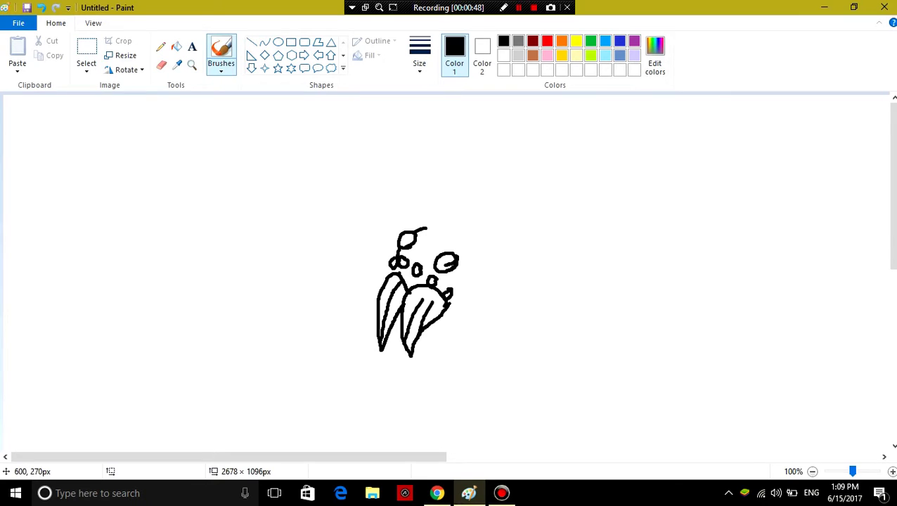
{"action": "left_click_drag", "start_coordinate": [398, 272], "coordinate": [405, 279]}
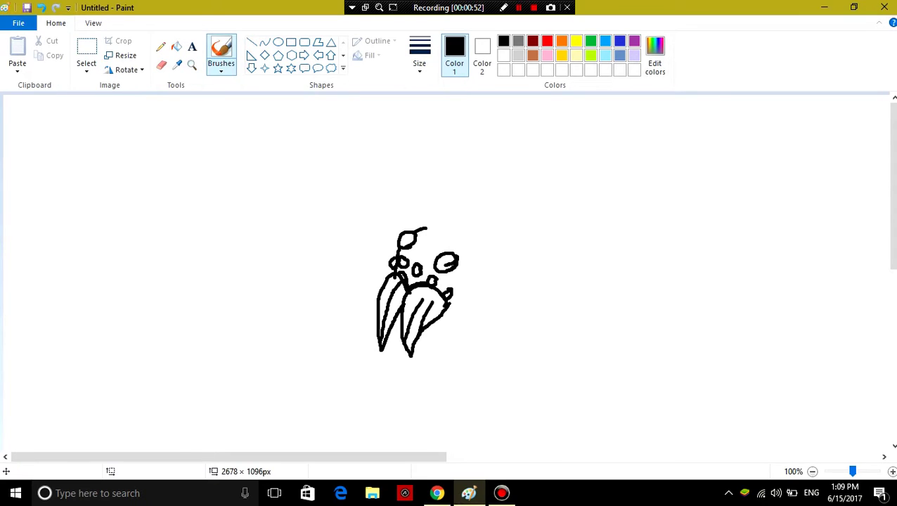
Consult the spider face image results in Chrome and draw two more large round eyes in Paint, at the face's right side and top
{"action": "left_click", "coordinate": [437, 493]}
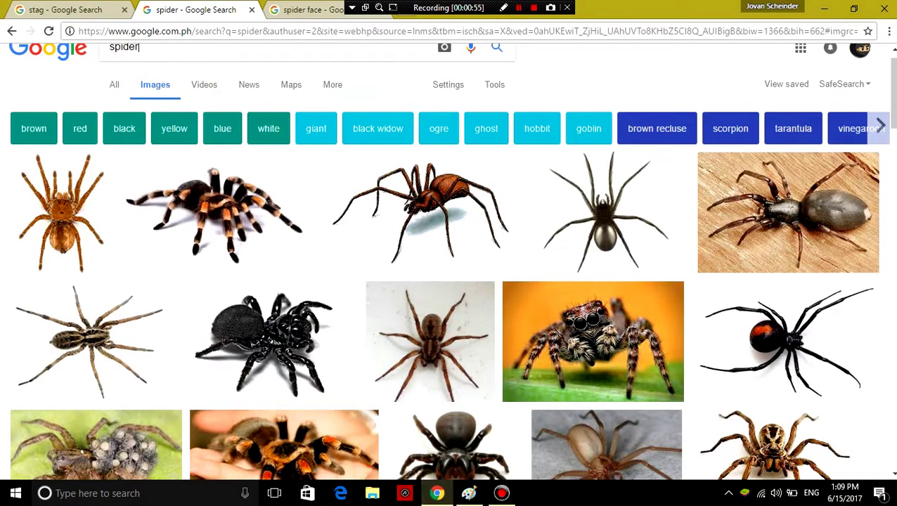
{"action": "left_click", "coordinate": [309, 10]}
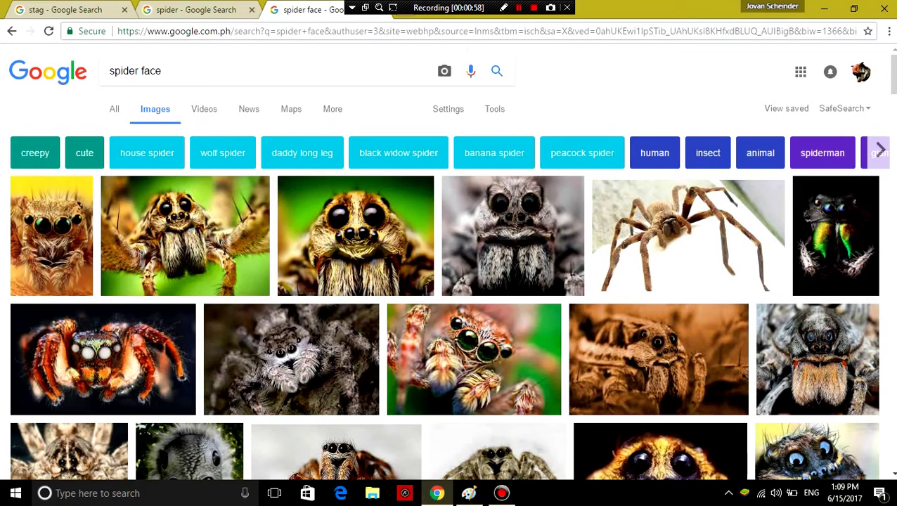
{"action": "left_click", "coordinate": [437, 493]}
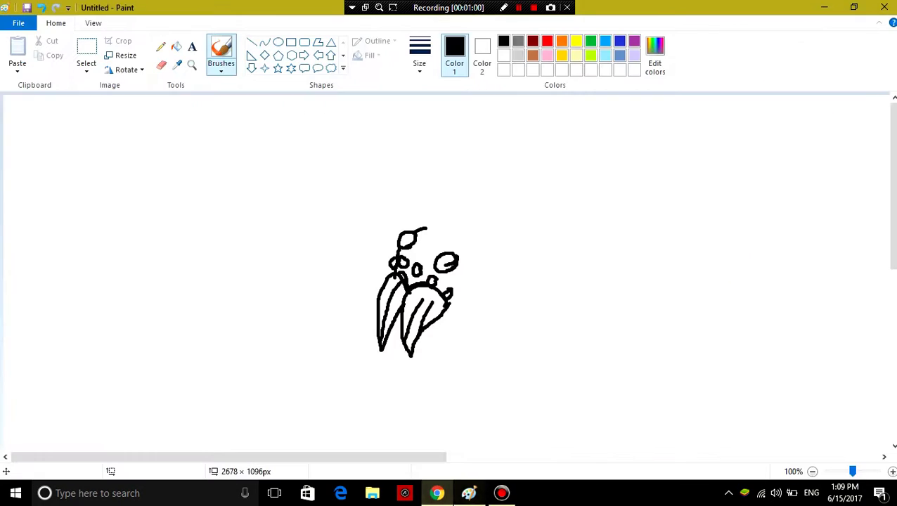
{"action": "mouse_move", "coordinate": [482, 247]}
{"action": "left_mouse_down"}
{"action": "mouse_move", "coordinate": [467, 250]}
{"action": "mouse_move", "coordinate": [473, 265]}
{"action": "mouse_move", "coordinate": [487, 254]}
{"action": "mouse_move", "coordinate": [472, 244]}
{"action": "left_mouse_up"}
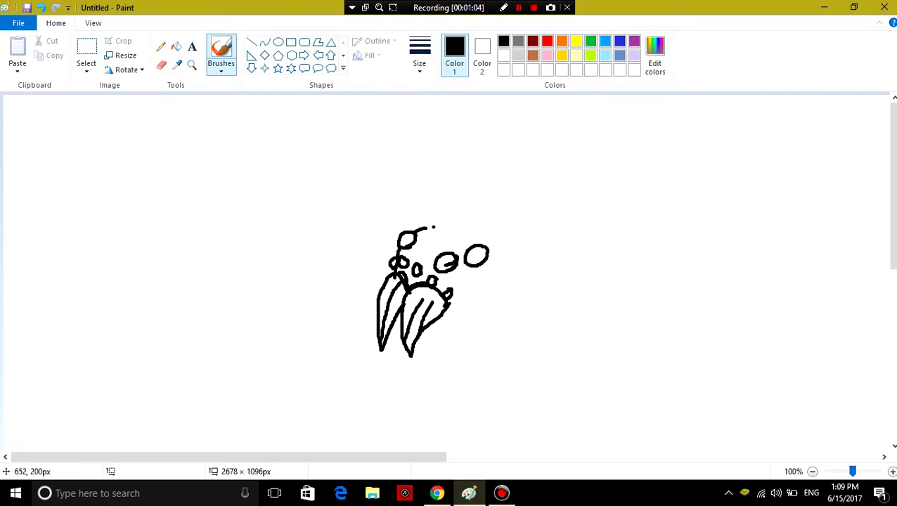
{"action": "mouse_move", "coordinate": [426, 227]}
{"action": "left_mouse_down"}
{"action": "mouse_move", "coordinate": [441, 224]}
{"action": "mouse_move", "coordinate": [441, 213]}
{"action": "mouse_move", "coordinate": [425, 214]}
{"action": "mouse_move", "coordinate": [420, 225]}
{"action": "mouse_move", "coordinate": [444, 219]}
{"action": "left_mouse_up"}
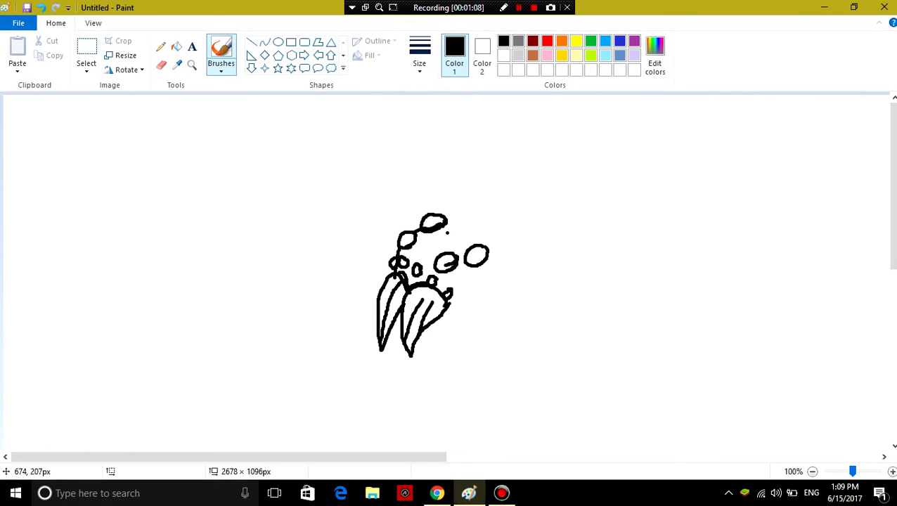
Consult the red stag photo in Chrome and draw the right antler's first tall pointed tine in Paint, just above the rightmost eye
{"action": "left_click_drag", "start_coordinate": [496, 237], "coordinate": [475, 241]}
{"action": "left_click", "coordinate": [437, 492]}
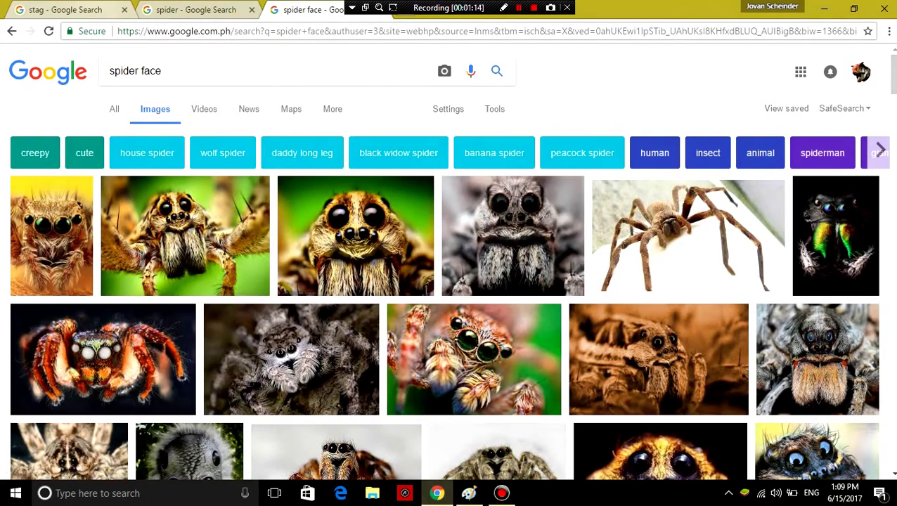
{"action": "key", "text": "ctrl+Tab"}
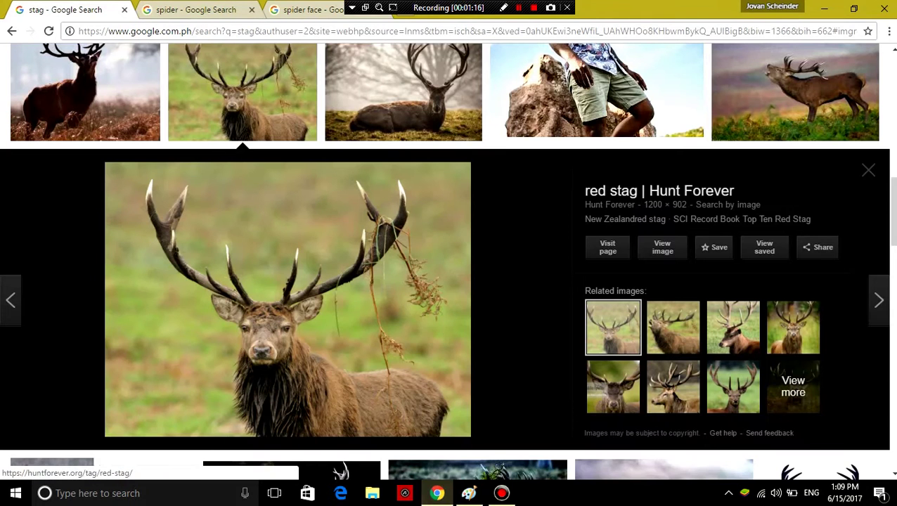
{"action": "left_click", "coordinate": [469, 493]}
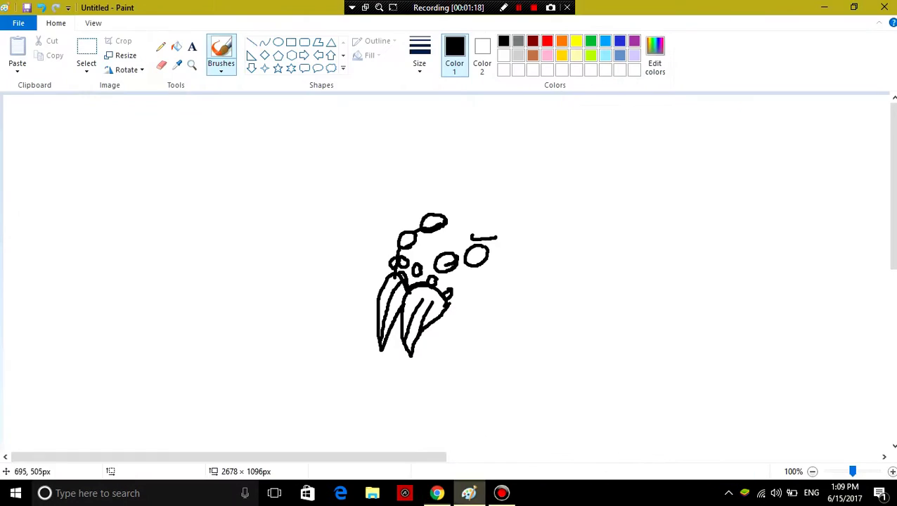
{"action": "mouse_move", "coordinate": [473, 238]}
{"action": "left_mouse_down"}
{"action": "mouse_move", "coordinate": [524, 127]}
{"action": "mouse_move", "coordinate": [507, 217]}
{"action": "left_mouse_up"}
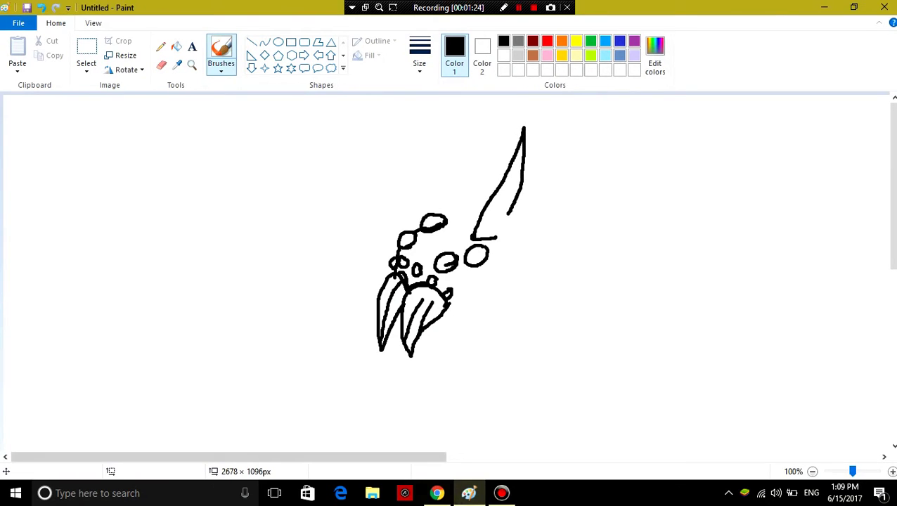
Draw the right antler's second curved tine branching from the base of the first, checking the red stag photo in Chrome for reference
{"action": "left_click", "coordinate": [437, 493]}
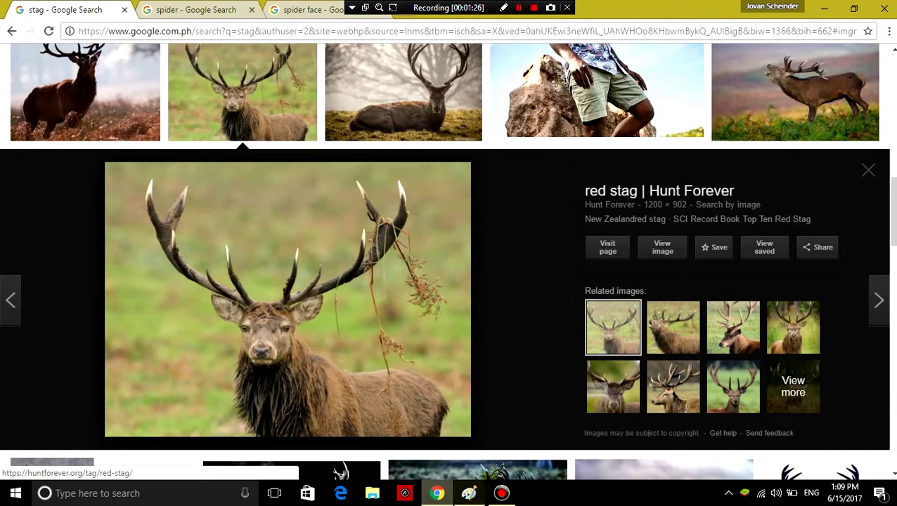
{"action": "left_click", "coordinate": [469, 493]}
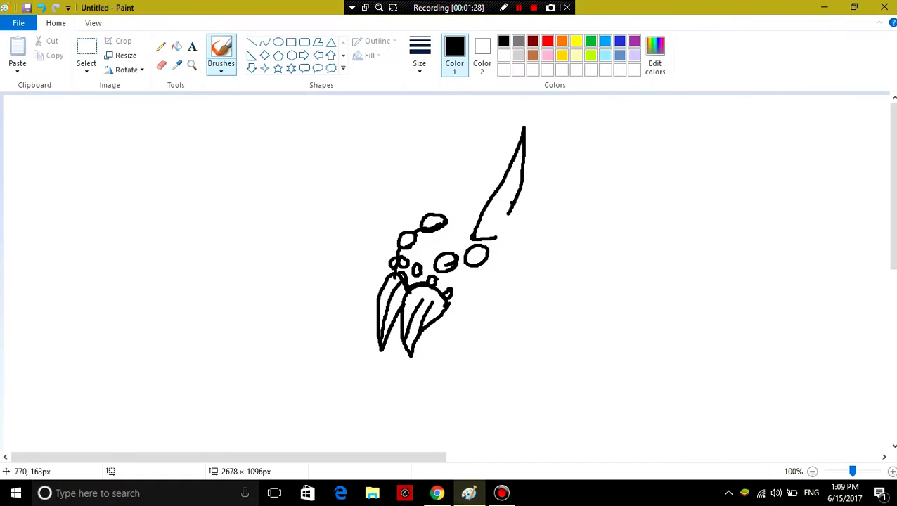
{"action": "left_click_drag", "start_coordinate": [504, 226], "coordinate": [524, 214]}
{"action": "key", "text": "alt+Tab"}
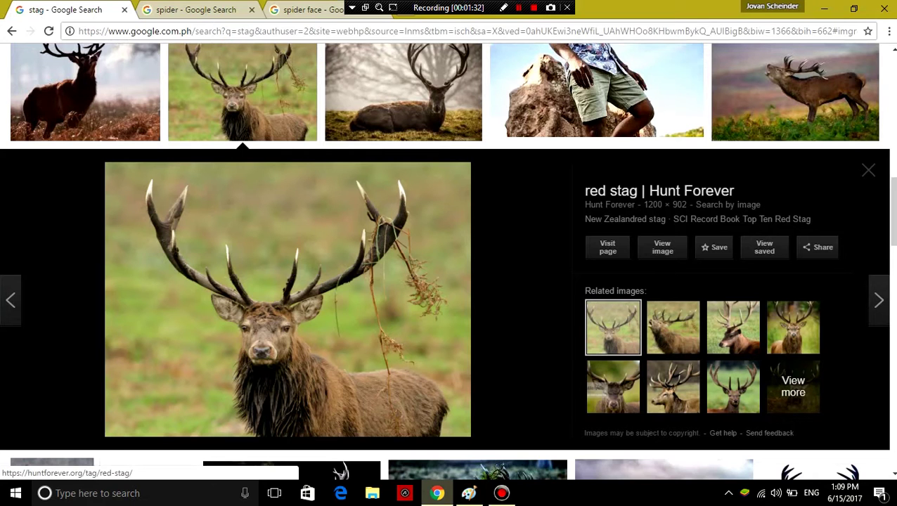
{"action": "left_click", "coordinate": [469, 492]}
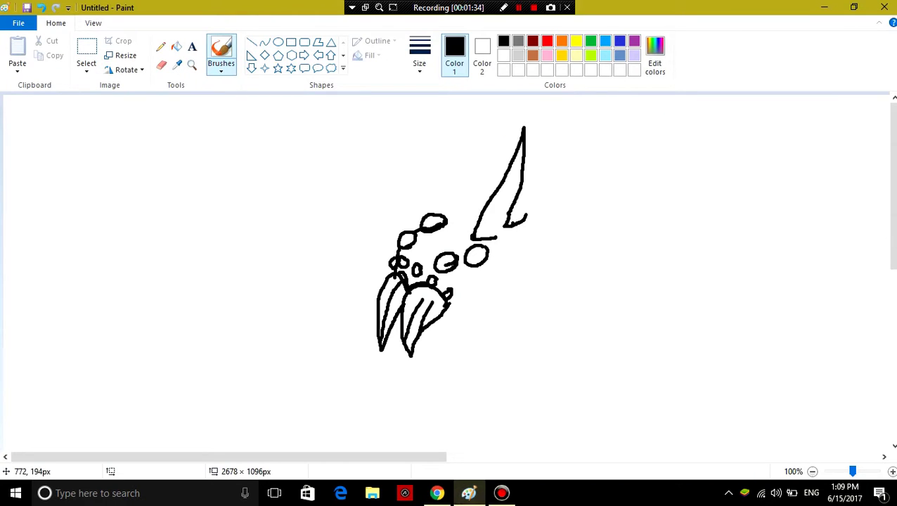
{"action": "mouse_move", "coordinate": [528, 215]}
{"action": "left_mouse_down"}
{"action": "mouse_move", "coordinate": [574, 160]}
{"action": "mouse_move", "coordinate": [565, 203]}
{"action": "mouse_move", "coordinate": [534, 236]}
{"action": "mouse_move", "coordinate": [475, 240]}
{"action": "mouse_move", "coordinate": [510, 243]}
{"action": "left_mouse_up"}
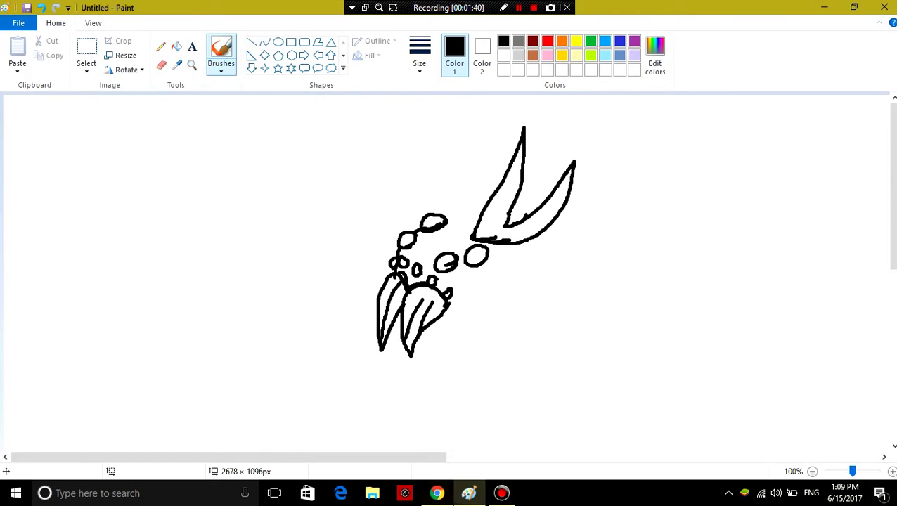
Recheck the stag photo in Chrome and draw a long third tine sweeping outward from the second one in Paint
{"action": "left_click", "coordinate": [437, 493]}
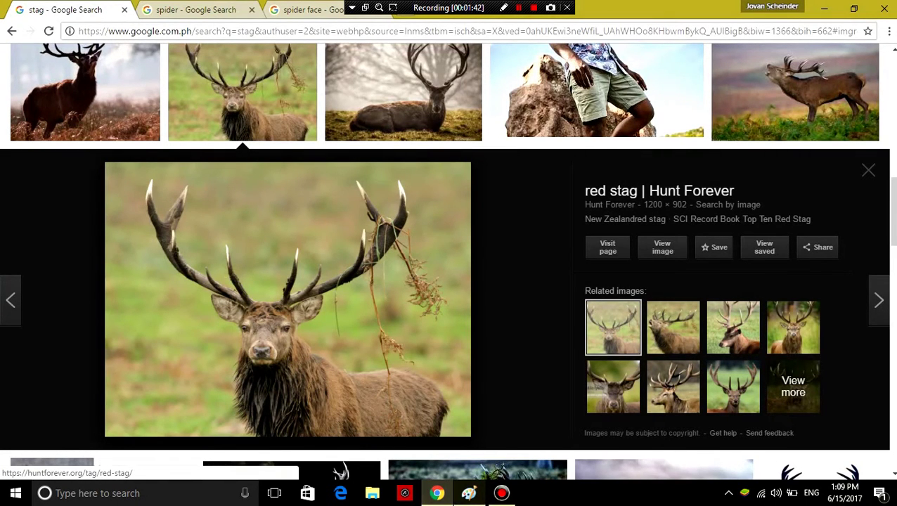
{"action": "left_click", "coordinate": [468, 493]}
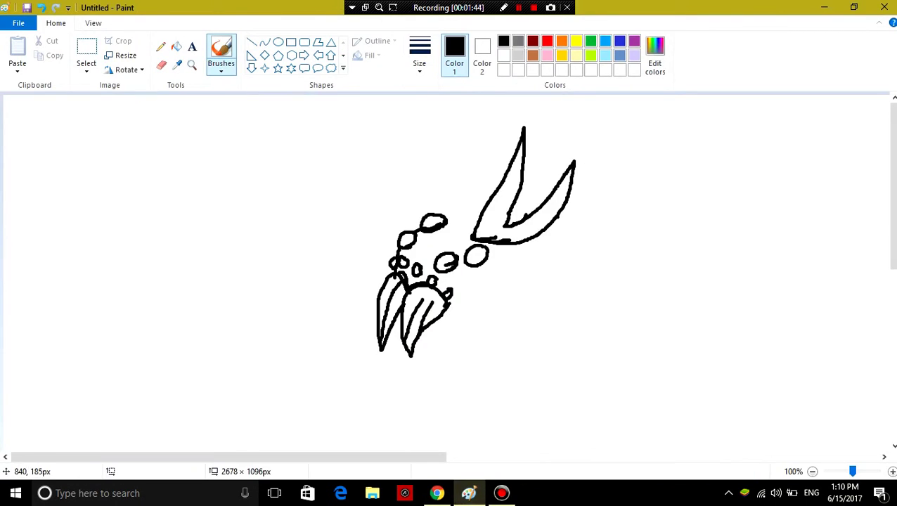
{"action": "mouse_move", "coordinate": [555, 218]}
{"action": "left_mouse_down"}
{"action": "mouse_move", "coordinate": [613, 203]}
{"action": "mouse_move", "coordinate": [655, 156]}
{"action": "mouse_move", "coordinate": [634, 196]}
{"action": "mouse_move", "coordinate": [605, 220]}
{"action": "mouse_move", "coordinate": [536, 239]}
{"action": "left_mouse_up"}
Draw the right antler's main beam with its forked outer tips and a lower edge back to the base, following the stag photo
{"action": "left_click", "coordinate": [437, 493]}
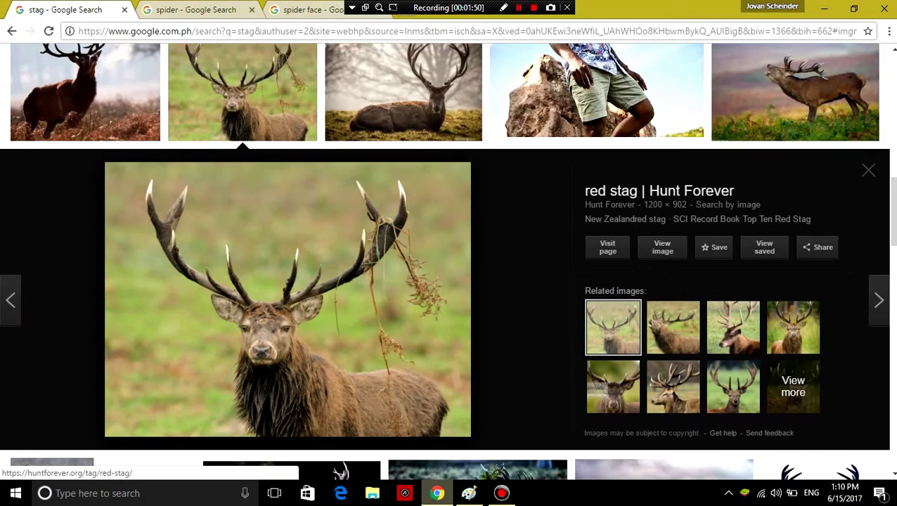
{"action": "left_click", "coordinate": [469, 493]}
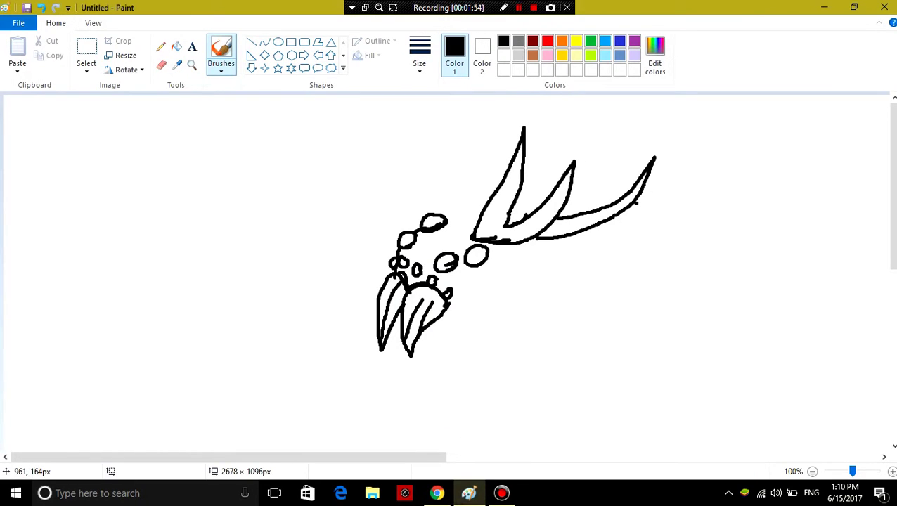
{"action": "left_click_drag", "start_coordinate": [636, 203], "coordinate": [664, 155]}
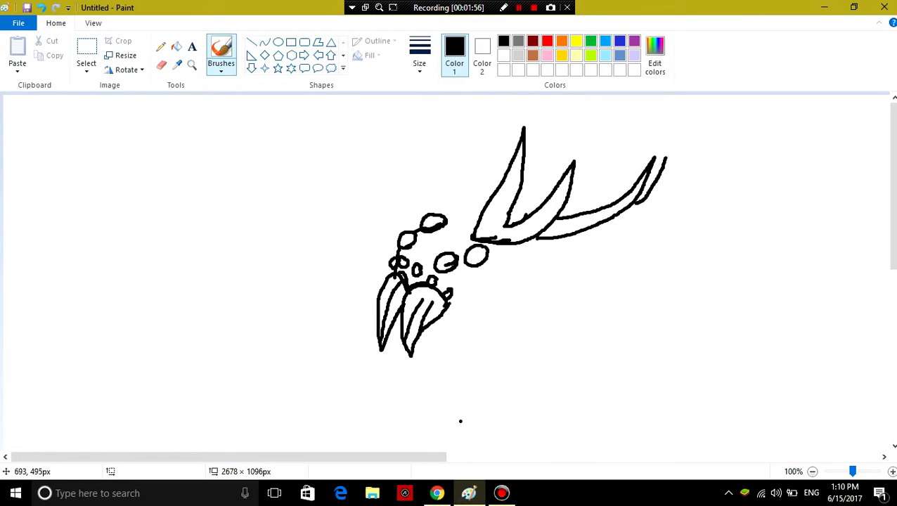
{"action": "key", "text": "alt+Tab"}
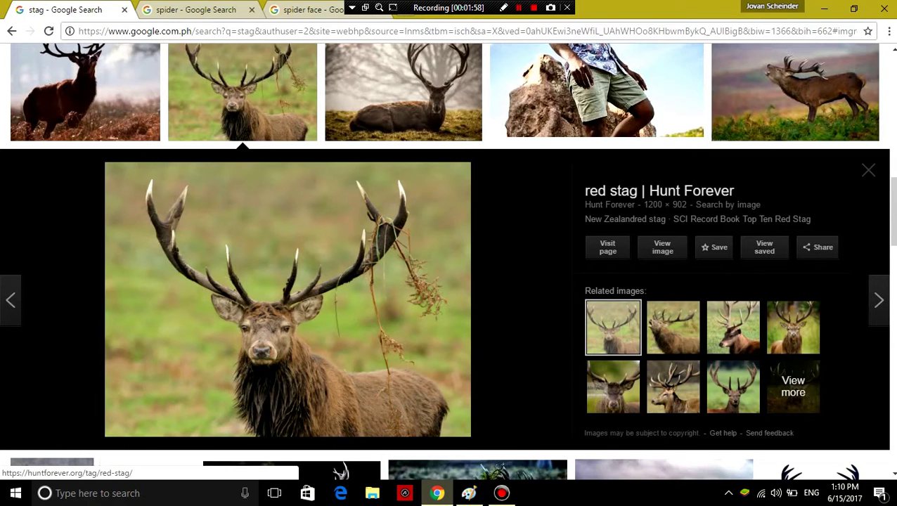
{"action": "key", "text": "alt+Tab"}
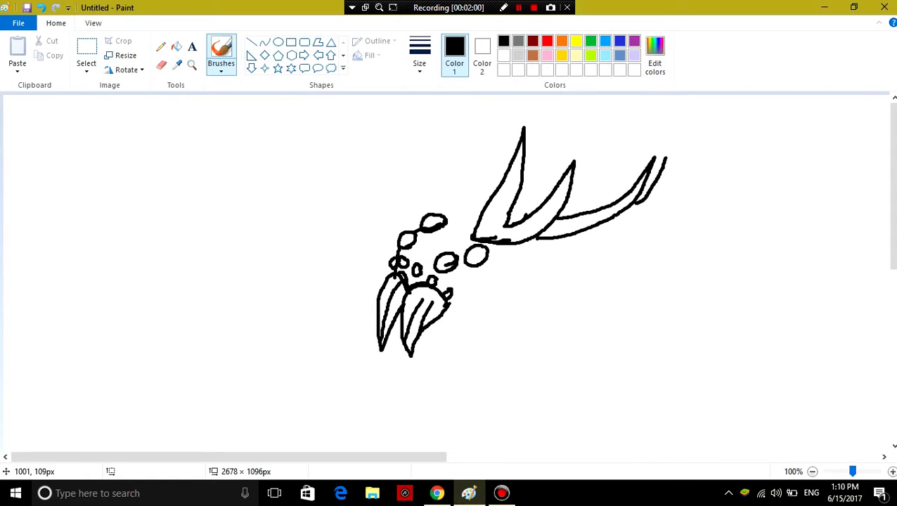
{"action": "mouse_move", "coordinate": [665, 164]}
{"action": "left_mouse_down"}
{"action": "mouse_move", "coordinate": [665, 95]}
{"action": "mouse_move", "coordinate": [677, 146]}
{"action": "mouse_move", "coordinate": [703, 136]}
{"action": "mouse_move", "coordinate": [730, 98]}
{"action": "mouse_move", "coordinate": [711, 166]}
{"action": "mouse_move", "coordinate": [737, 125]}
{"action": "mouse_move", "coordinate": [716, 175]}
{"action": "mouse_move", "coordinate": [655, 218]}
{"action": "mouse_move", "coordinate": [602, 238]}
{"action": "mouse_move", "coordinate": [526, 241]}
{"action": "left_mouse_up"}
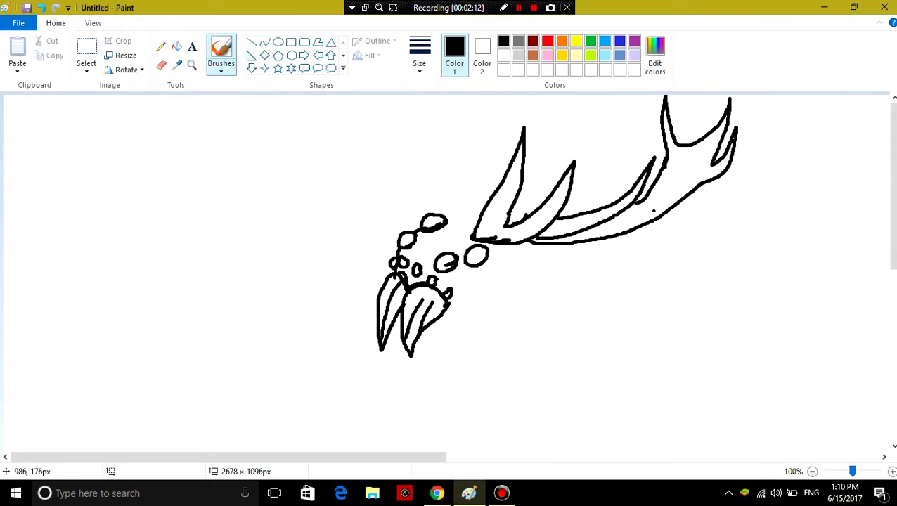
Draw short bands across the right antler's tines to mark off their pointed tips
{"action": "left_click_drag", "start_coordinate": [630, 203], "coordinate": [619, 199]}
{"action": "left_click_drag", "start_coordinate": [508, 168], "coordinate": [524, 166]}
{"action": "left_click_drag", "start_coordinate": [567, 188], "coordinate": [553, 193]}
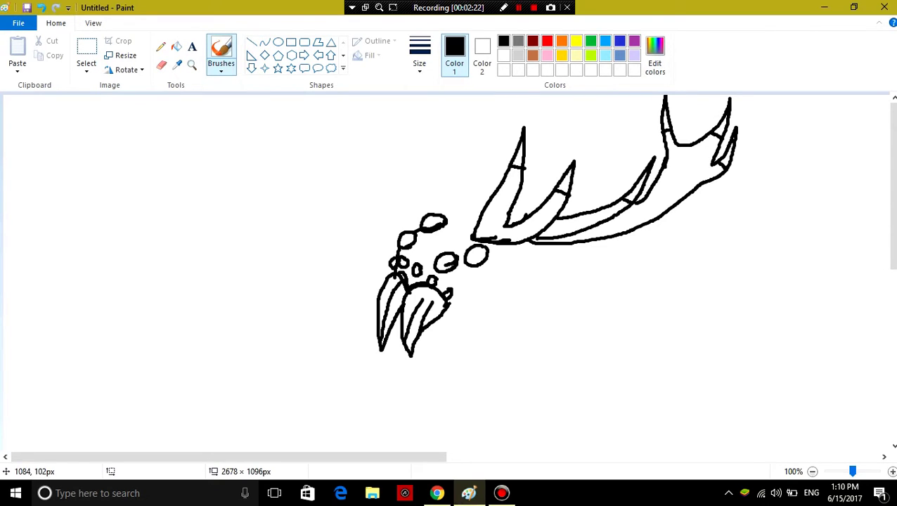
Add short texture lines and dots along the right antler's beam and base
{"action": "mouse_move", "coordinate": [678, 182]}
{"action": "left_mouse_down"}
{"action": "mouse_move", "coordinate": [637, 215]}
{"action": "mouse_move", "coordinate": [672, 201]}
{"action": "left_mouse_up"}
{"action": "left_click", "coordinate": [632, 220]}
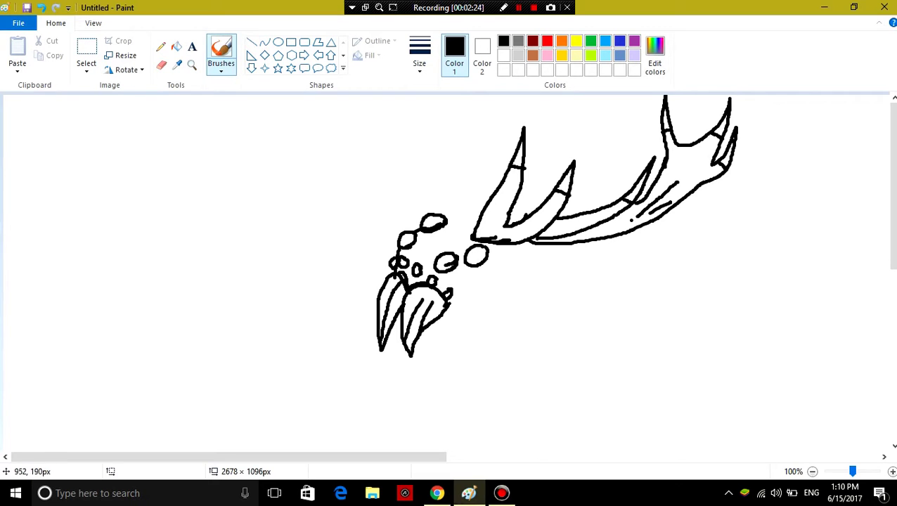
{"action": "left_click_drag", "start_coordinate": [588, 221], "coordinate": [576, 223]}
{"action": "left_click", "coordinate": [534, 224]}
{"action": "left_click_drag", "start_coordinate": [518, 231], "coordinate": [513, 231]}
{"action": "left_click", "coordinate": [500, 232]}
Check the stag photo in Chrome and draw the left antler's innermost tine in Paint, joined to the right antler's base
{"action": "left_click", "coordinate": [437, 492]}
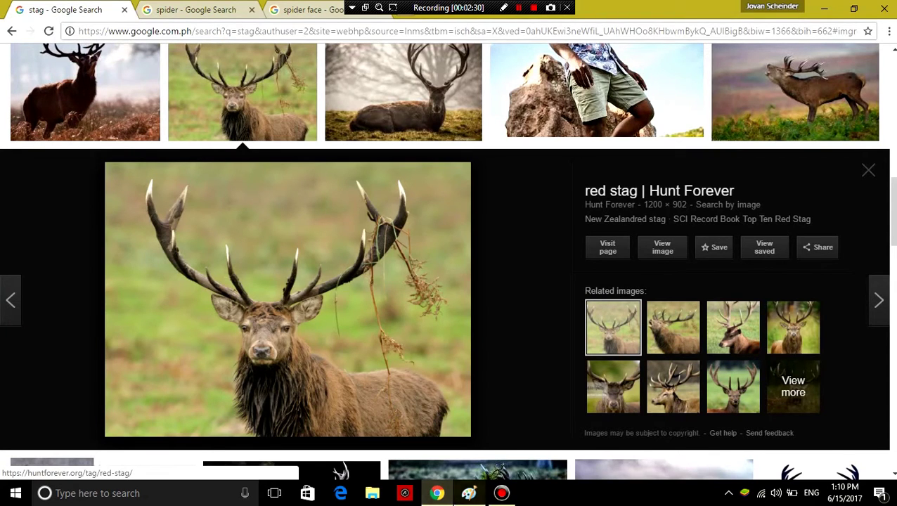
{"action": "left_click", "coordinate": [469, 493]}
{"action": "left_click", "coordinate": [437, 493]}
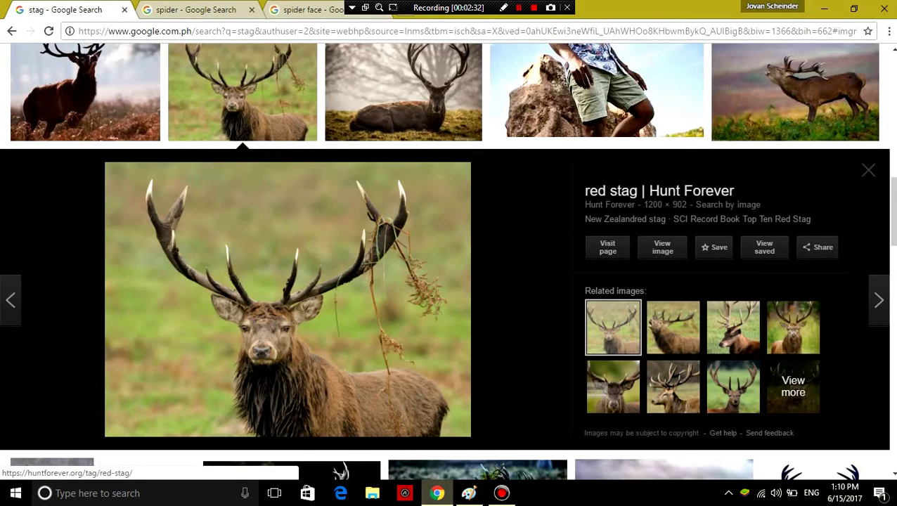
{"action": "left_click", "coordinate": [468, 493]}
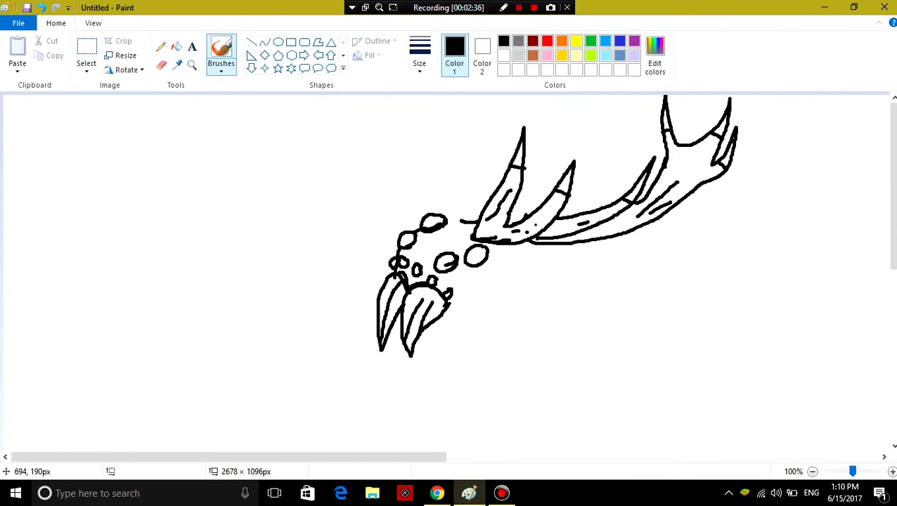
{"action": "mouse_move", "coordinate": [461, 222]}
{"action": "left_mouse_down"}
{"action": "mouse_move", "coordinate": [448, 214]}
{"action": "mouse_move", "coordinate": [443, 159]}
{"action": "mouse_move", "coordinate": [428, 173]}
{"action": "mouse_move", "coordinate": [427, 207]}
{"action": "left_mouse_up"}
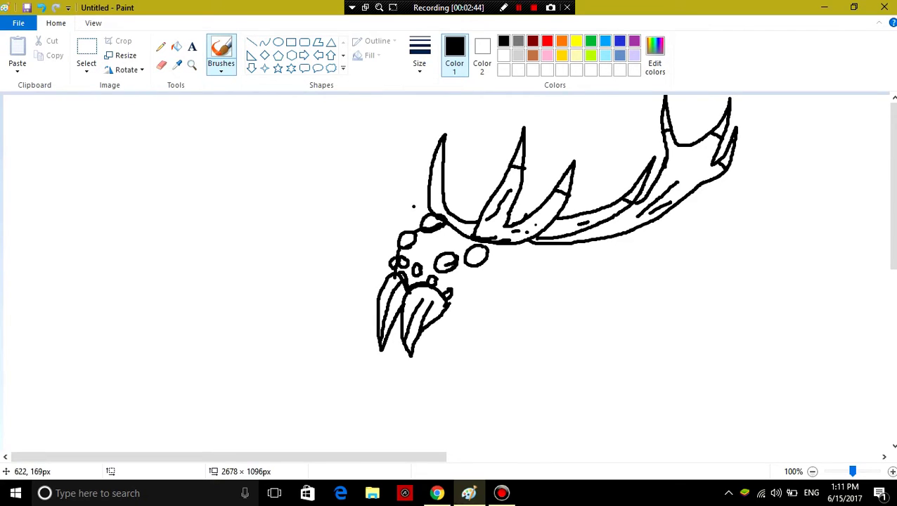
Complete the left antler with two more tines, an outer beam with forked tips, and a band across one tip
{"action": "mouse_move", "coordinate": [423, 205]}
{"action": "left_mouse_down"}
{"action": "mouse_move", "coordinate": [417, 149]}
{"action": "mouse_move", "coordinate": [408, 191]}
{"action": "mouse_move", "coordinate": [419, 217]}
{"action": "left_mouse_up"}
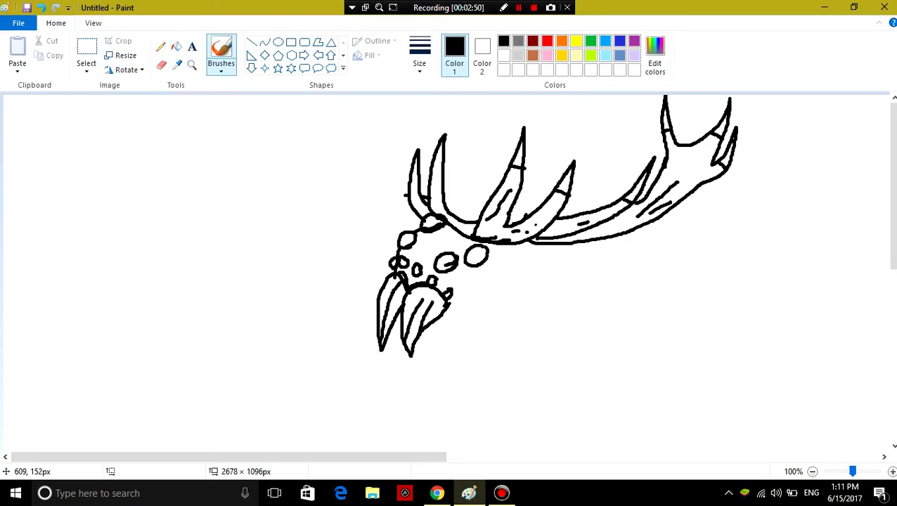
{"action": "mouse_move", "coordinate": [399, 192]}
{"action": "left_mouse_down"}
{"action": "mouse_move", "coordinate": [384, 139]}
{"action": "mouse_move", "coordinate": [378, 189]}
{"action": "mouse_move", "coordinate": [385, 206]}
{"action": "mouse_move", "coordinate": [422, 222]}
{"action": "left_mouse_up"}
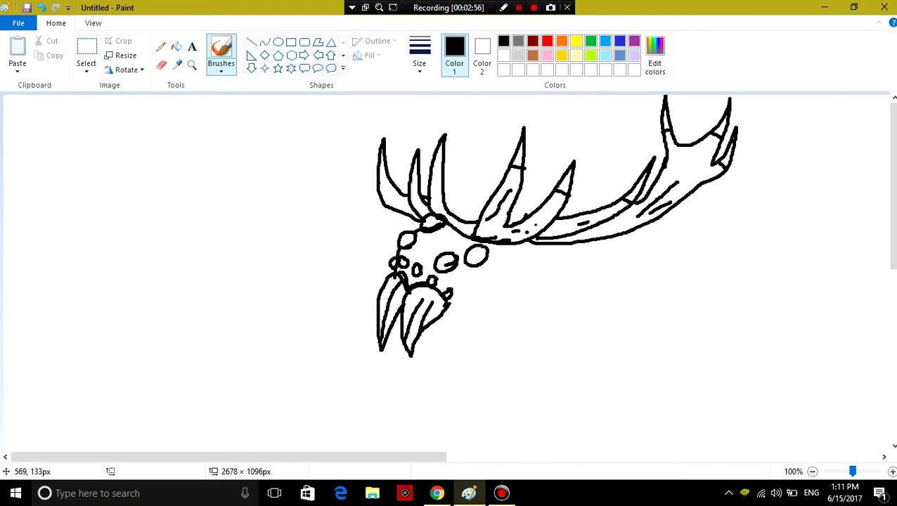
{"action": "mouse_move", "coordinate": [378, 188]}
{"action": "left_mouse_down"}
{"action": "mouse_move", "coordinate": [357, 140]}
{"action": "mouse_move", "coordinate": [377, 99]}
{"action": "mouse_move", "coordinate": [353, 123]}
{"action": "mouse_move", "coordinate": [341, 98]}
{"action": "mouse_move", "coordinate": [335, 129]}
{"action": "mouse_move", "coordinate": [322, 111]}
{"action": "mouse_move", "coordinate": [335, 130]}
{"action": "mouse_move", "coordinate": [321, 128]}
{"action": "mouse_move", "coordinate": [379, 204]}
{"action": "left_mouse_up"}
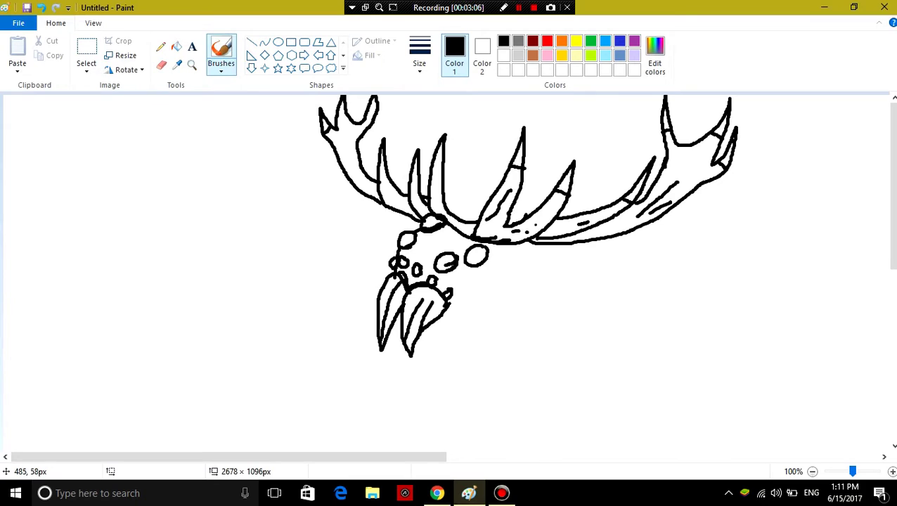
{"action": "mouse_move", "coordinate": [346, 119]}
{"action": "left_mouse_down"}
{"action": "mouse_move", "coordinate": [337, 122]}
{"action": "mouse_move", "coordinate": [355, 118]}
{"action": "left_mouse_up"}
Draw a short arc for the head between the antlers and add small bristles along the left fang's outer edge
{"action": "left_click_drag", "start_coordinate": [453, 211], "coordinate": [470, 206]}
{"action": "left_click", "coordinate": [433, 342]}
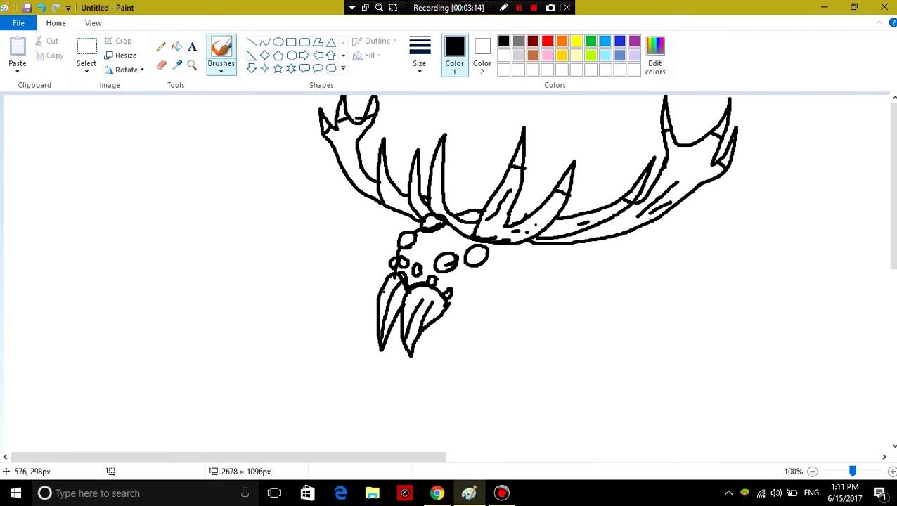
{"action": "left_click_drag", "start_coordinate": [380, 295], "coordinate": [371, 322]}
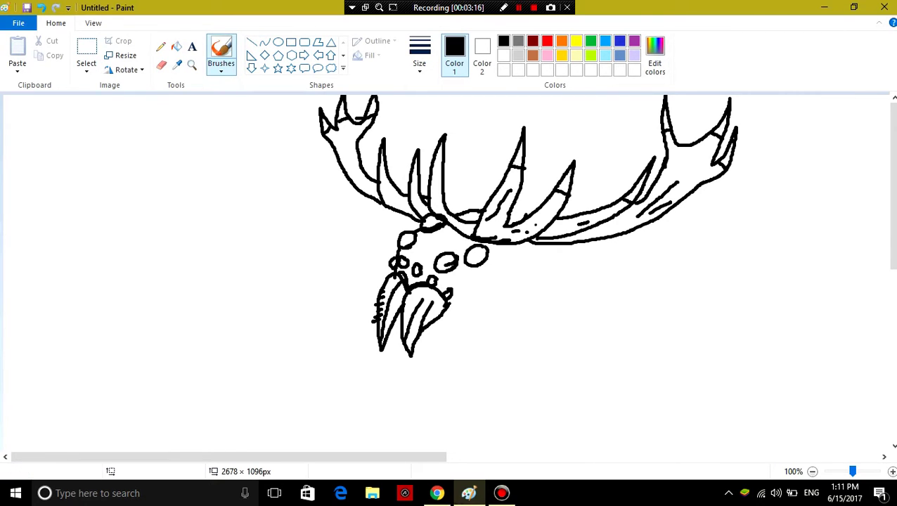
Add short bristles along the right fang's outer edge and the inner edges of both fangs
{"action": "mouse_move", "coordinate": [428, 314]}
{"action": "left_mouse_down"}
{"action": "mouse_move", "coordinate": [420, 341]}
{"action": "mouse_move", "coordinate": [441, 323]}
{"action": "left_mouse_up"}
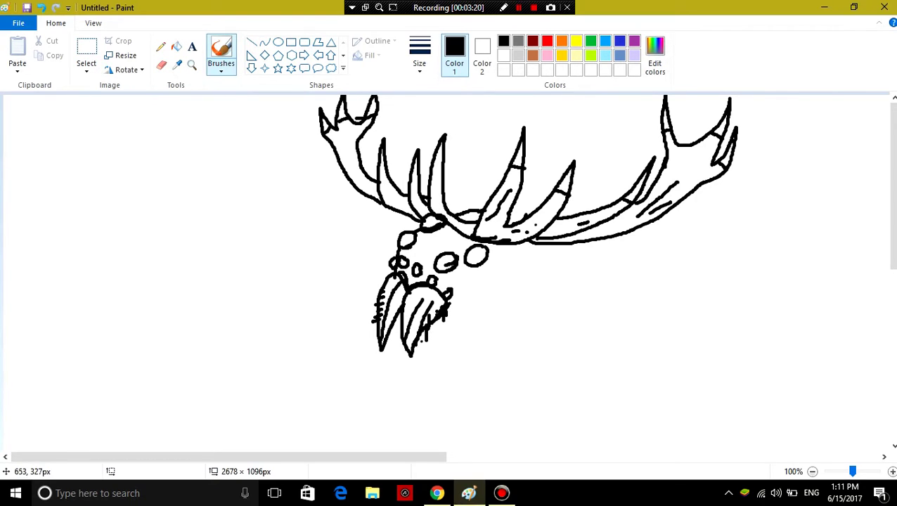
{"action": "left_click_drag", "start_coordinate": [409, 294], "coordinate": [402, 319]}
{"action": "mouse_move", "coordinate": [398, 327]}
{"action": "left_mouse_down"}
{"action": "mouse_move", "coordinate": [398, 344]}
{"action": "mouse_move", "coordinate": [389, 320]}
{"action": "left_mouse_up"}
Check the spider face images in Chrome and draw two jointed front legs with pointed feet beside and below the fangs in Paint
{"action": "left_click", "coordinate": [437, 492]}
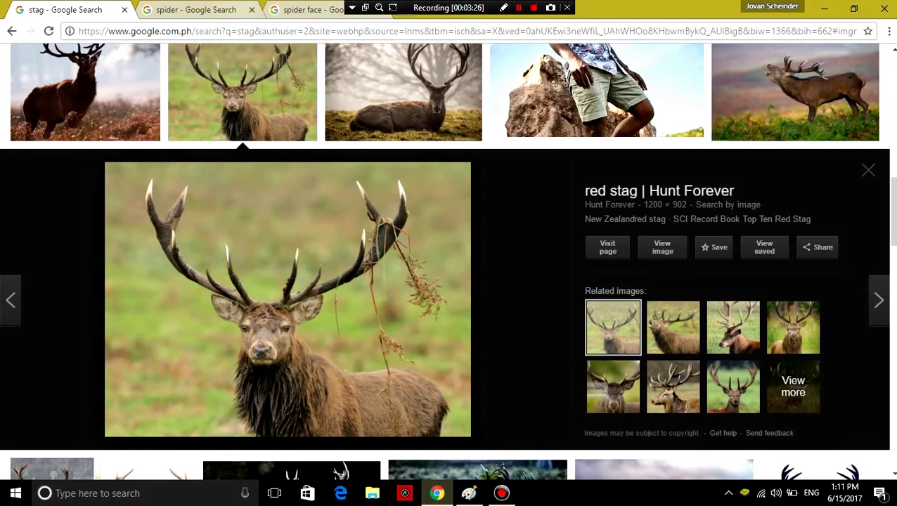
{"action": "left_click", "coordinate": [307, 9]}
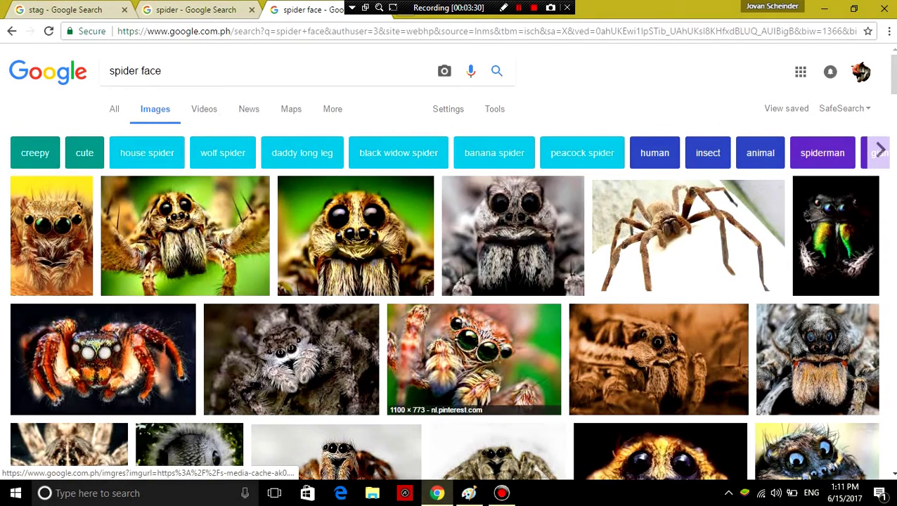
{"action": "key", "text": "alt+Tab"}
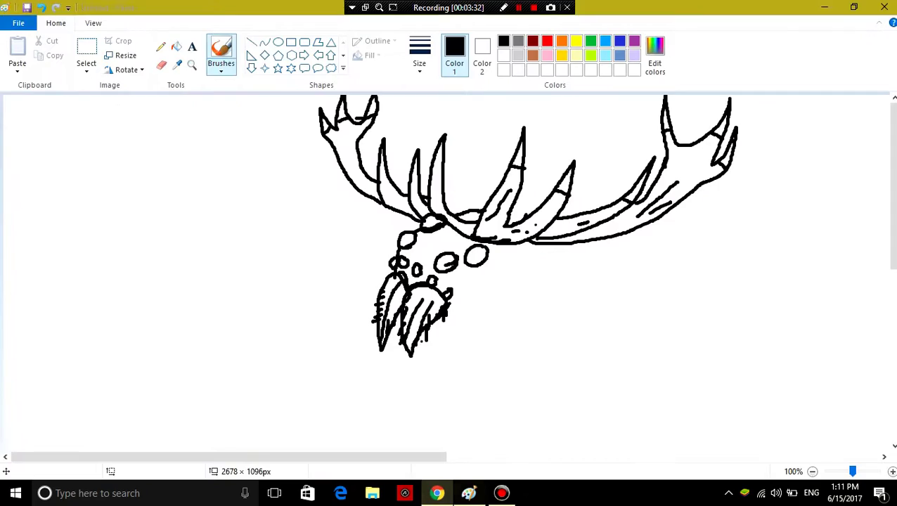
{"action": "mouse_move", "coordinate": [456, 309]}
{"action": "left_mouse_down"}
{"action": "mouse_move", "coordinate": [436, 340]}
{"action": "mouse_move", "coordinate": [433, 402]}
{"action": "left_mouse_up"}
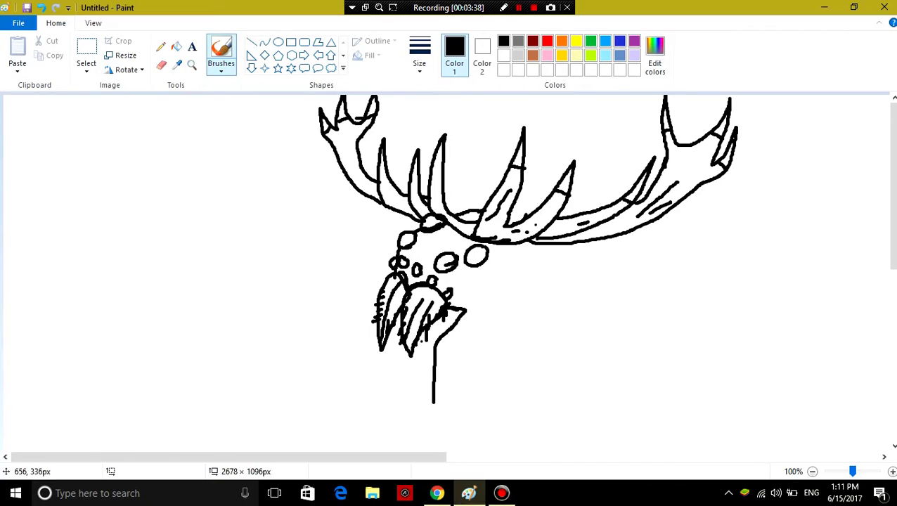
{"action": "mouse_move", "coordinate": [436, 311]}
{"action": "left_mouse_down"}
{"action": "mouse_move", "coordinate": [422, 341]}
{"action": "mouse_move", "coordinate": [421, 424]}
{"action": "mouse_move", "coordinate": [465, 428]}
{"action": "mouse_move", "coordinate": [435, 402]}
{"action": "left_mouse_up"}
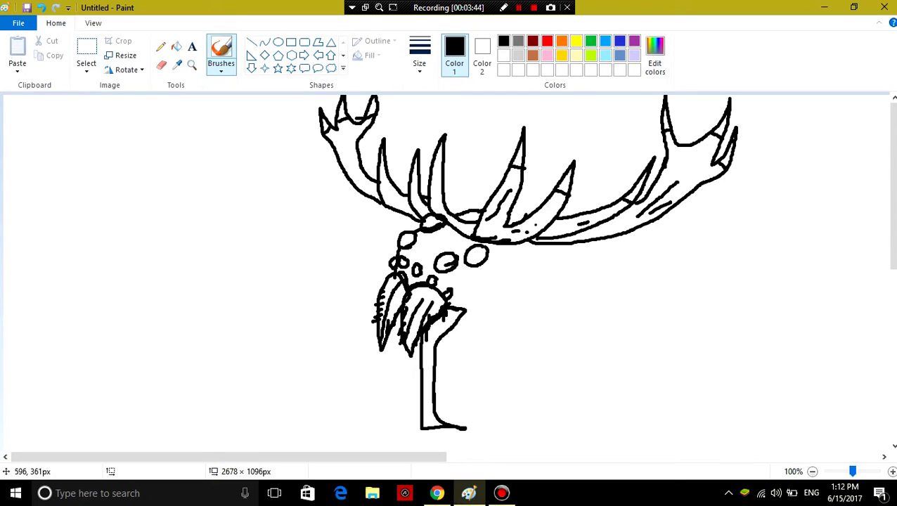
{"action": "mouse_move", "coordinate": [372, 307]}
{"action": "left_mouse_down"}
{"action": "mouse_move", "coordinate": [357, 336]}
{"action": "mouse_move", "coordinate": [363, 325]}
{"action": "mouse_move", "coordinate": [356, 396]}
{"action": "mouse_move", "coordinate": [362, 411]}
{"action": "mouse_move", "coordinate": [383, 419]}
{"action": "mouse_move", "coordinate": [371, 408]}
{"action": "mouse_move", "coordinate": [366, 378]}
{"action": "mouse_move", "coordinate": [379, 320]}
{"action": "mouse_move", "coordinate": [361, 333]}
{"action": "left_mouse_up"}
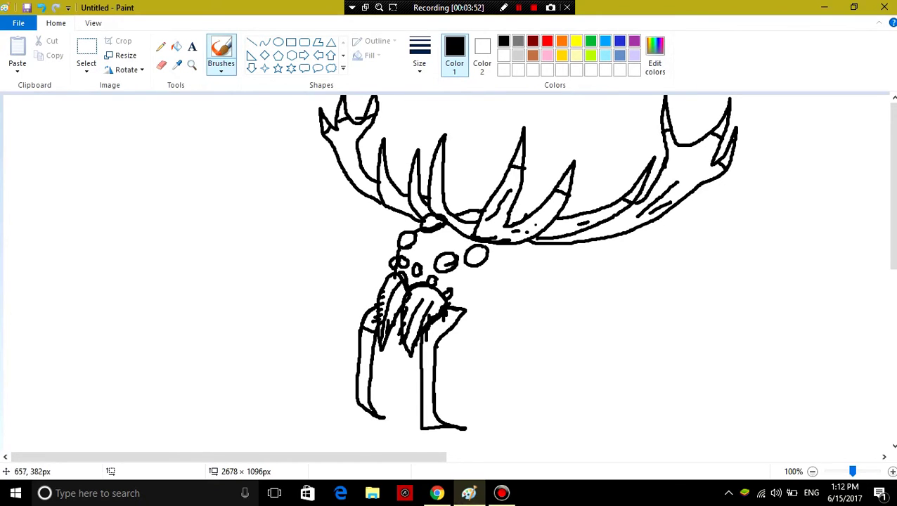
Add joint lines at the knees and feet and short bristles along both front legs
{"action": "left_click_drag", "start_coordinate": [440, 342], "coordinate": [420, 346]}
{"action": "left_click_drag", "start_coordinate": [423, 422], "coordinate": [426, 412]}
{"action": "mouse_move", "coordinate": [362, 400]}
{"action": "left_mouse_down"}
{"action": "mouse_move", "coordinate": [347, 404]}
{"action": "mouse_move", "coordinate": [342, 382]}
{"action": "left_mouse_up"}
{"action": "mouse_move", "coordinate": [430, 374]}
{"action": "left_mouse_down"}
{"action": "mouse_move", "coordinate": [413, 377]}
{"action": "mouse_move", "coordinate": [415, 403]}
{"action": "left_mouse_up"}
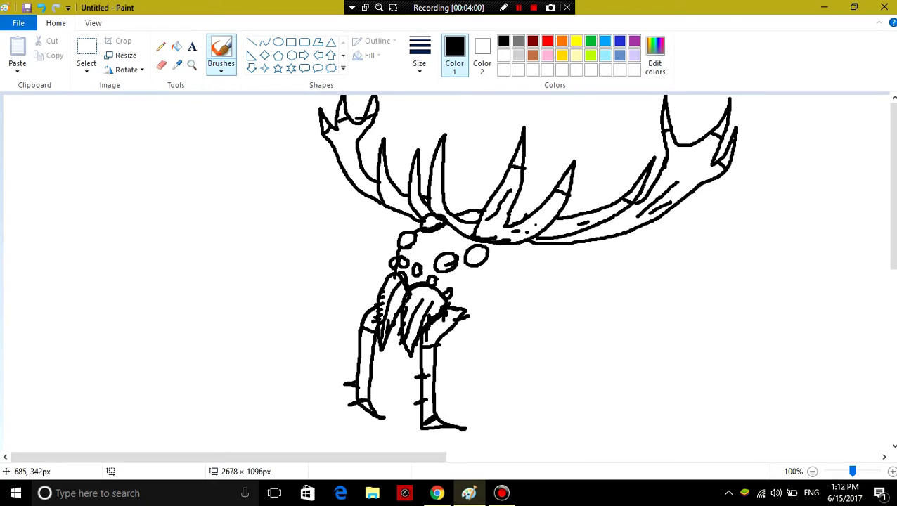
{"action": "left_click_drag", "start_coordinate": [457, 335], "coordinate": [441, 341]}
{"action": "mouse_move", "coordinate": [357, 343]}
{"action": "left_mouse_down"}
{"action": "mouse_move", "coordinate": [343, 343]}
{"action": "mouse_move", "coordinate": [365, 315]}
{"action": "mouse_move", "coordinate": [356, 312]}
{"action": "left_mouse_up"}
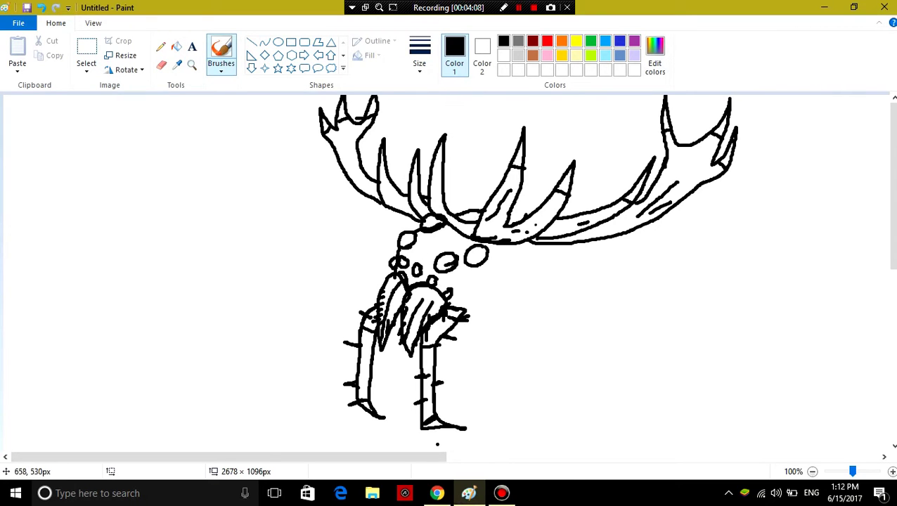
Check the spider image results in Chrome and draw the head's rounded back outline in Paint, from the right antler down to the right leg
{"action": "left_click", "coordinate": [437, 493]}
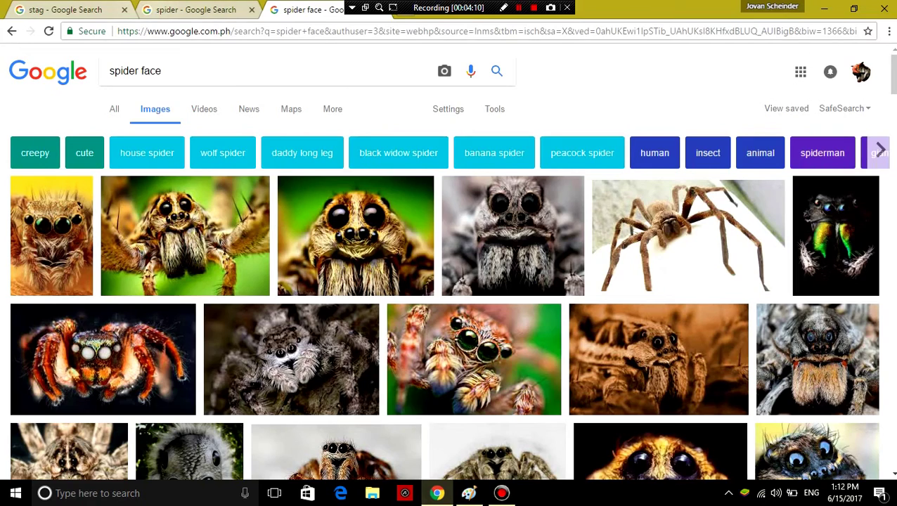
{"action": "left_click", "coordinate": [193, 10]}
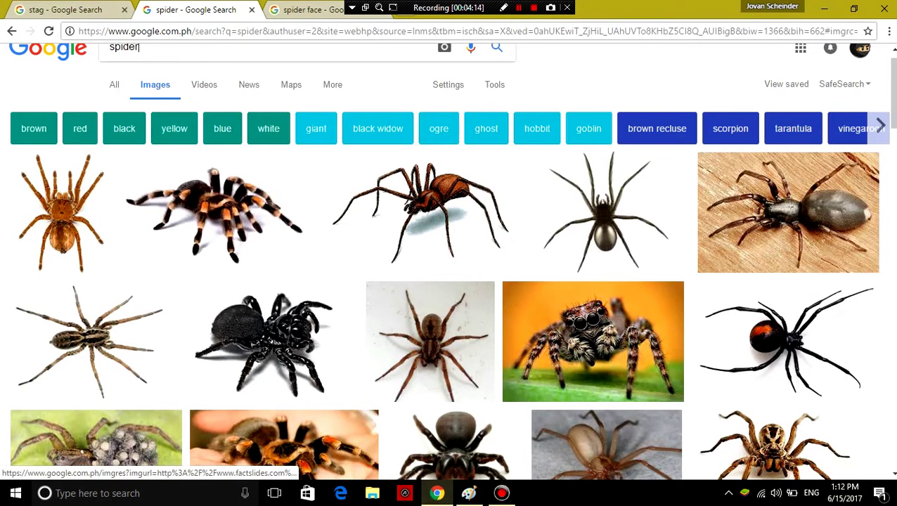
{"action": "mouse_move", "coordinate": [468, 493]}
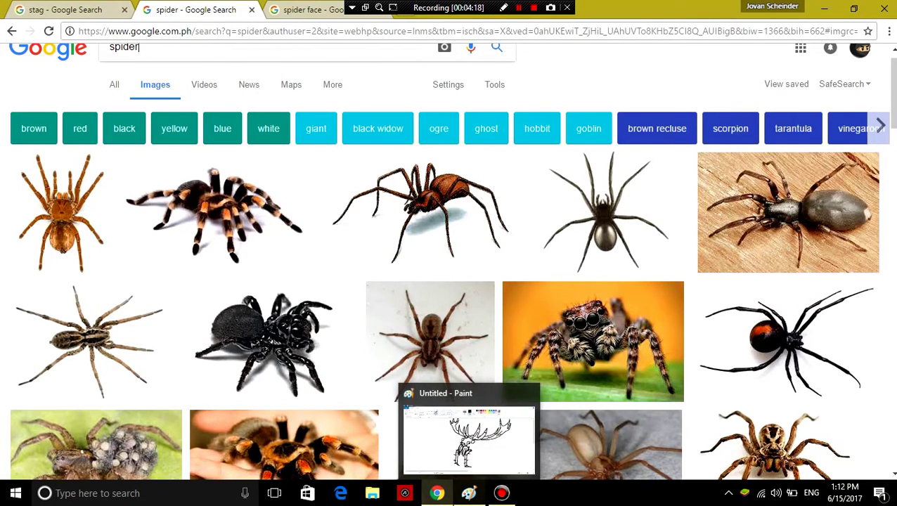
{"action": "left_click", "coordinate": [468, 493]}
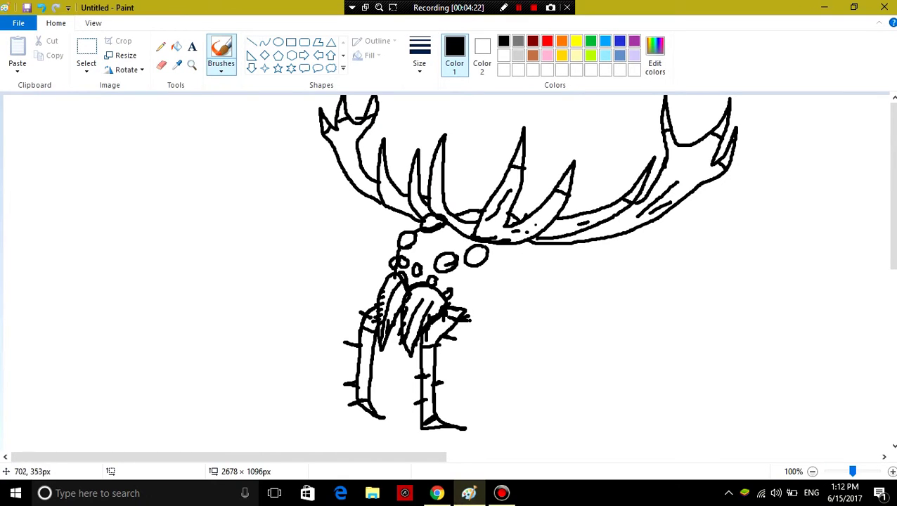
{"action": "mouse_move", "coordinate": [484, 336]}
{"action": "left_mouse_down"}
{"action": "mouse_move", "coordinate": [528, 313]}
{"action": "mouse_move", "coordinate": [542, 257]}
{"action": "mouse_move", "coordinate": [529, 311]}
{"action": "mouse_move", "coordinate": [503, 330]}
{"action": "left_mouse_up"}
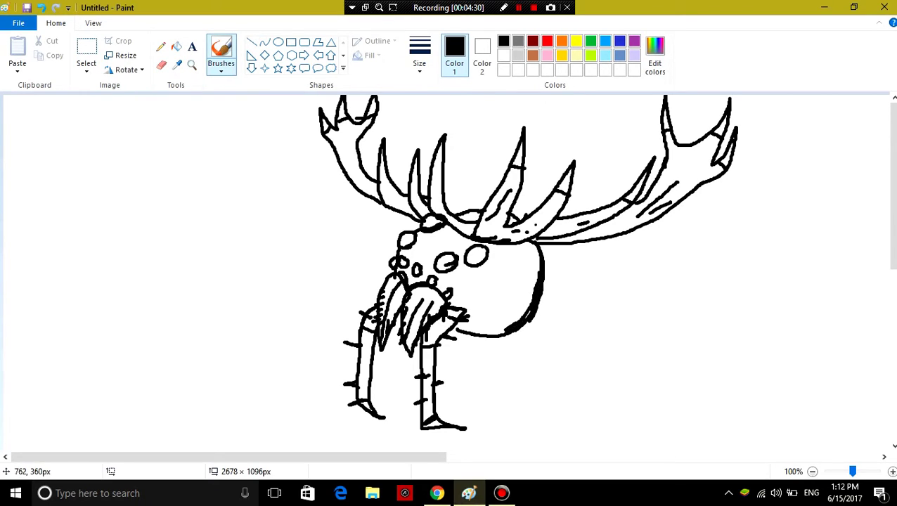
Recheck the spider images in Chrome and draw a round body segment behind the head in Paint, with its upper arc above the right antler
{"action": "left_click", "coordinate": [437, 493]}
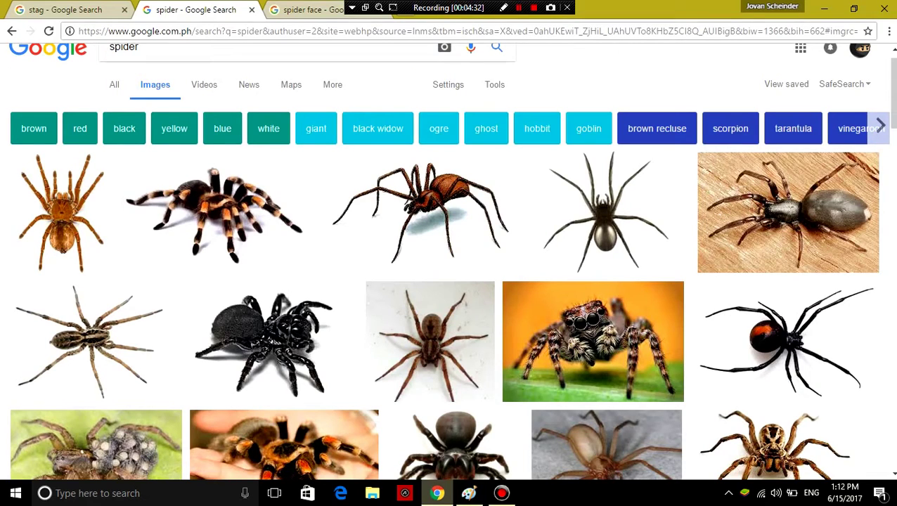
{"action": "left_click", "coordinate": [469, 492]}
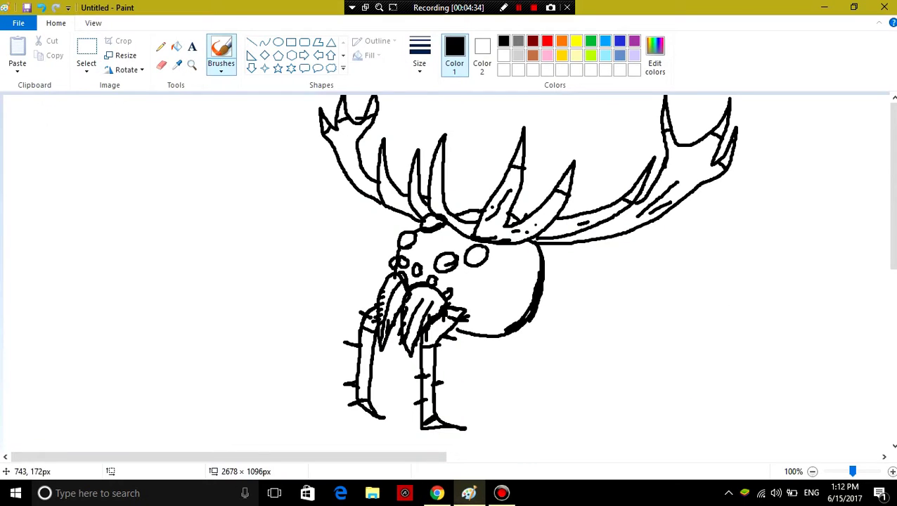
{"action": "mouse_move", "coordinate": [469, 213]}
{"action": "left_mouse_down"}
{"action": "mouse_move", "coordinate": [485, 184]}
{"action": "mouse_move", "coordinate": [545, 157]}
{"action": "mouse_move", "coordinate": [572, 157]}
{"action": "mouse_move", "coordinate": [617, 187]}
{"action": "left_mouse_up"}
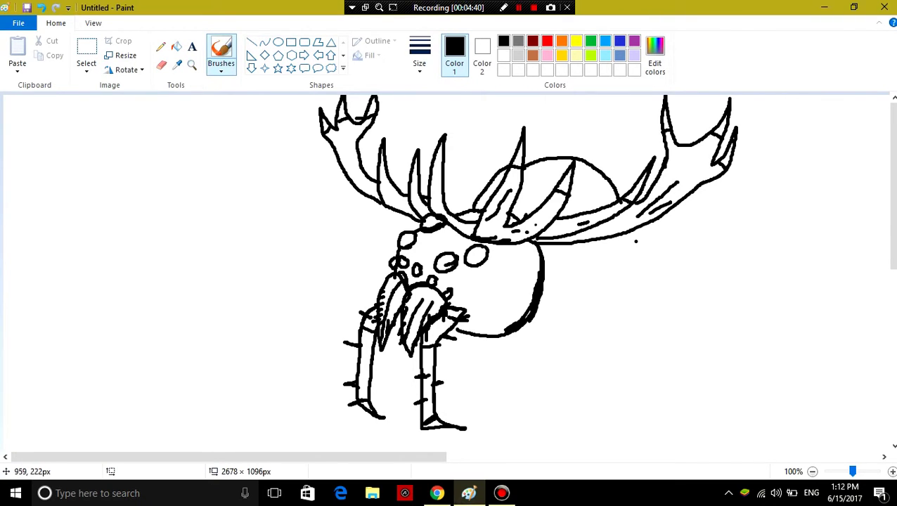
{"action": "mouse_move", "coordinate": [642, 236]}
{"action": "left_mouse_down"}
{"action": "mouse_move", "coordinate": [641, 282]}
{"action": "mouse_move", "coordinate": [619, 316]}
{"action": "mouse_move", "coordinate": [575, 338]}
{"action": "mouse_move", "coordinate": [528, 337]}
{"action": "left_mouse_up"}
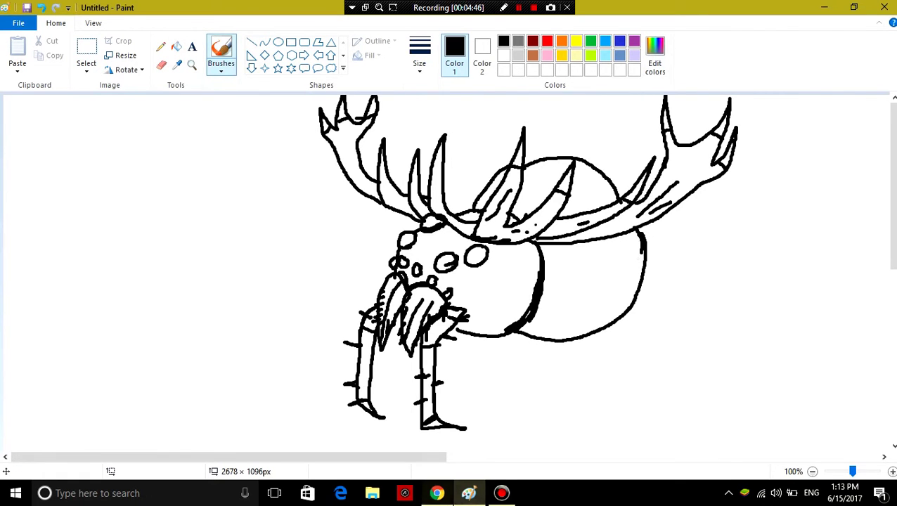
Consult the spider images again and outline a large abdomen arching behind the antler to a pointed, jagged tip, with hair strokes near the tip
{"action": "left_click", "coordinate": [437, 493]}
{"action": "left_click", "coordinate": [468, 493]}
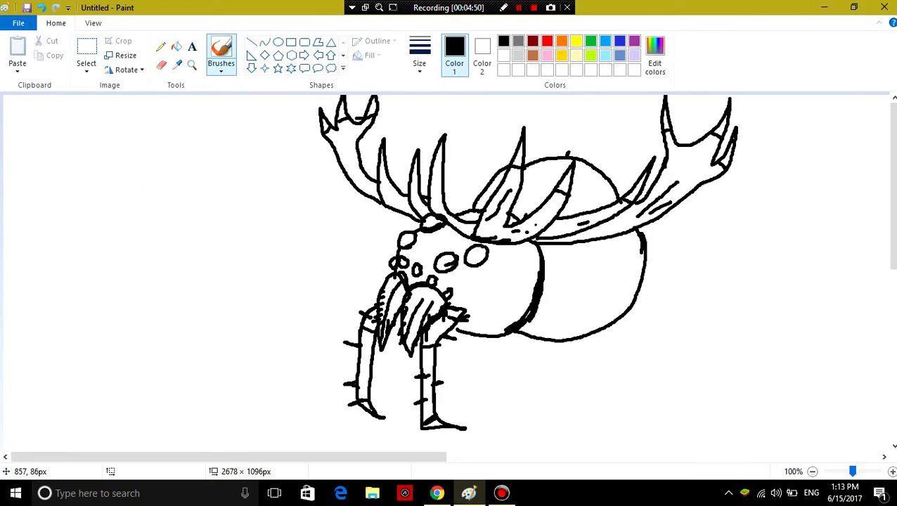
{"action": "mouse_move", "coordinate": [568, 155]}
{"action": "left_mouse_down"}
{"action": "mouse_move", "coordinate": [597, 122]}
{"action": "mouse_move", "coordinate": [659, 97]}
{"action": "mouse_move", "coordinate": [729, 105]}
{"action": "mouse_move", "coordinate": [780, 164]}
{"action": "mouse_move", "coordinate": [827, 303]}
{"action": "left_mouse_up"}
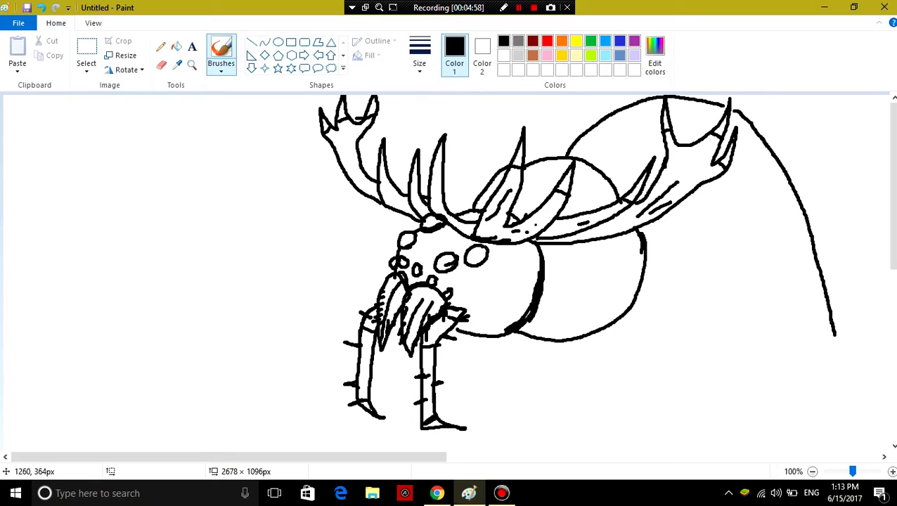
{"action": "mouse_move", "coordinate": [834, 336]}
{"action": "left_mouse_down"}
{"action": "mouse_move", "coordinate": [759, 276]}
{"action": "mouse_move", "coordinate": [808, 289]}
{"action": "left_mouse_up"}
{"action": "left_click_drag", "start_coordinate": [738, 191], "coordinate": [818, 290]}
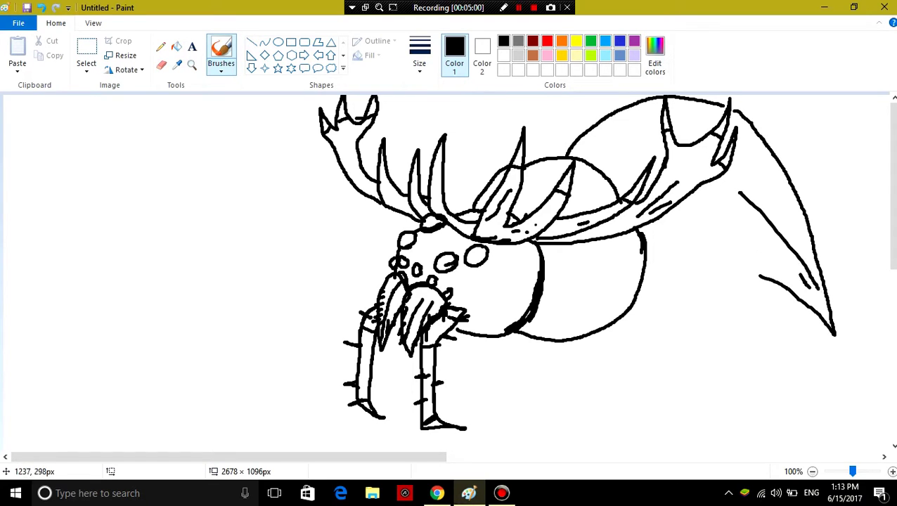
{"action": "left_click_drag", "start_coordinate": [756, 172], "coordinate": [819, 281]}
{"action": "mouse_move", "coordinate": [739, 223]}
{"action": "left_mouse_down"}
{"action": "mouse_move", "coordinate": [779, 274]}
{"action": "mouse_move", "coordinate": [780, 298]}
{"action": "mouse_move", "coordinate": [762, 276]}
{"action": "mouse_move", "coordinate": [760, 292]}
{"action": "mouse_move", "coordinate": [750, 285]}
{"action": "mouse_move", "coordinate": [789, 285]}
{"action": "mouse_move", "coordinate": [805, 336]}
{"action": "mouse_move", "coordinate": [711, 272]}
{"action": "left_mouse_up"}
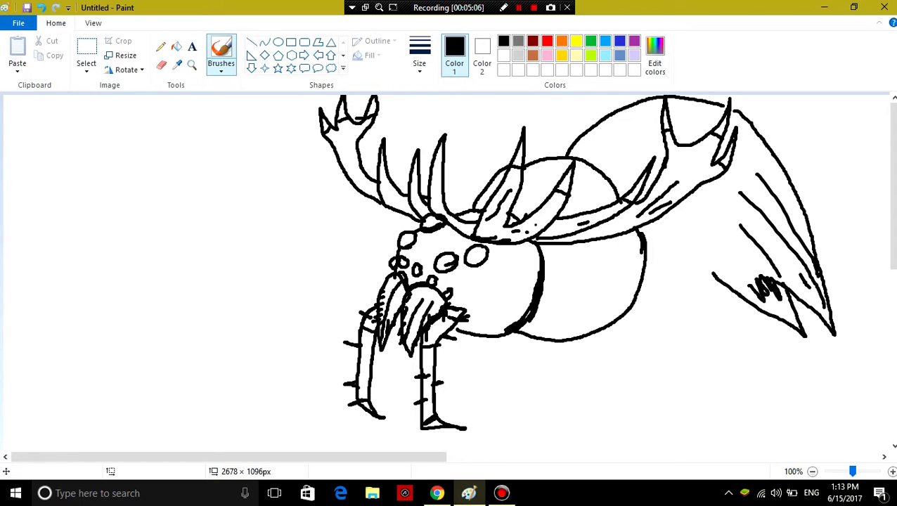
Draw a long hair line at the abdomen's rear and curved hair strokes across its upper front part
{"action": "left_click_drag", "start_coordinate": [713, 214], "coordinate": [759, 277]}
{"action": "left_click_drag", "start_coordinate": [628, 132], "coordinate": [594, 149]}
{"action": "left_click_drag", "start_coordinate": [597, 145], "coordinate": [589, 184]}
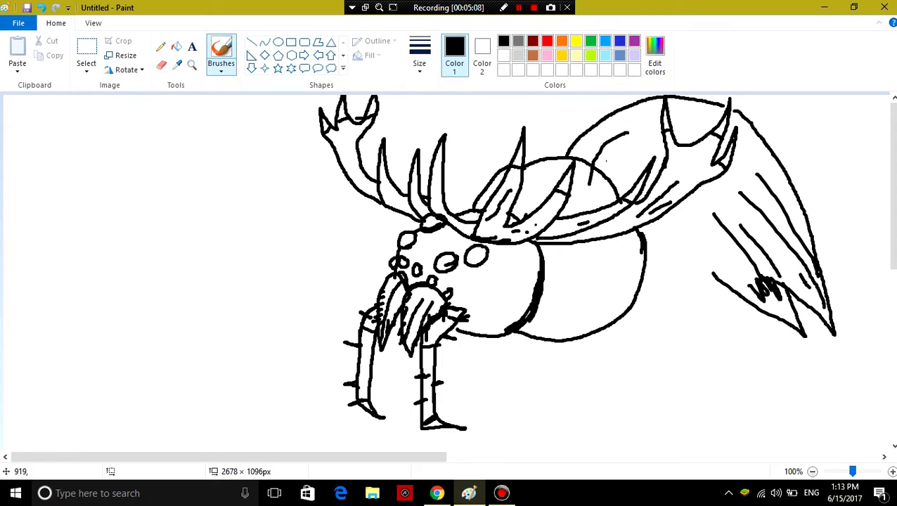
{"action": "left_click_drag", "start_coordinate": [625, 132], "coordinate": [604, 175]}
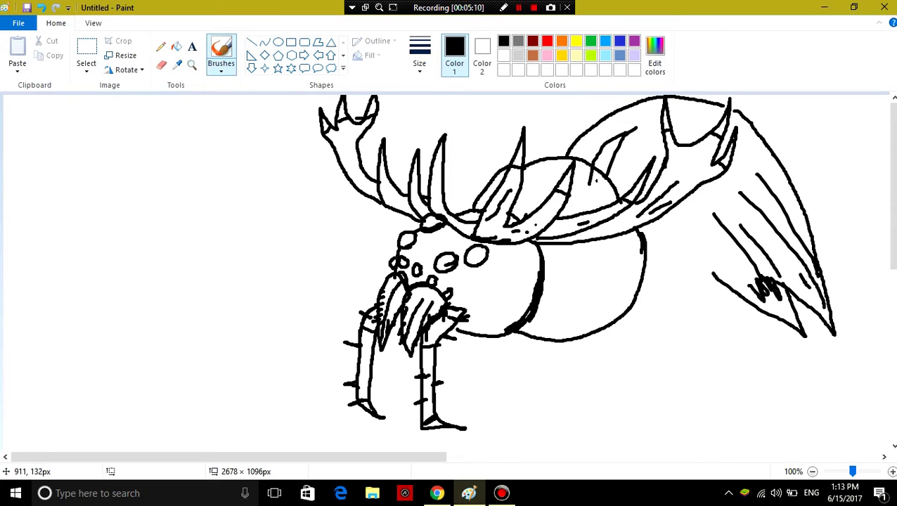
{"action": "mouse_move", "coordinate": [648, 137]}
{"action": "left_mouse_down"}
{"action": "mouse_move", "coordinate": [618, 189]}
{"action": "mouse_move", "coordinate": [604, 139]}
{"action": "left_mouse_up"}
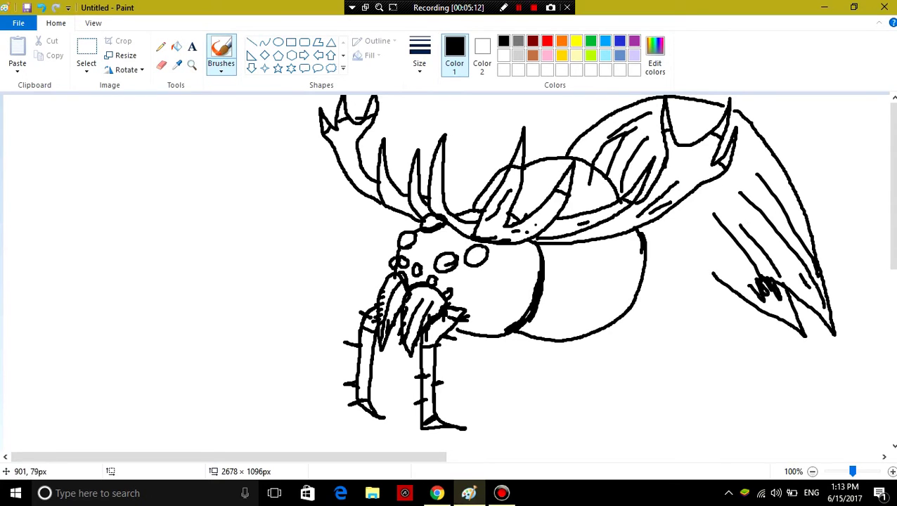
Complete the abdomen's lower edge with jagged fur tufts up to the body segment and add more long hair strokes inside
{"action": "mouse_move", "coordinate": [707, 255]}
{"action": "left_mouse_down"}
{"action": "mouse_move", "coordinate": [717, 349]}
{"action": "mouse_move", "coordinate": [676, 285]}
{"action": "mouse_move", "coordinate": [675, 330]}
{"action": "mouse_move", "coordinate": [634, 312]}
{"action": "left_mouse_up"}
{"action": "left_click_drag", "start_coordinate": [666, 233], "coordinate": [711, 322]}
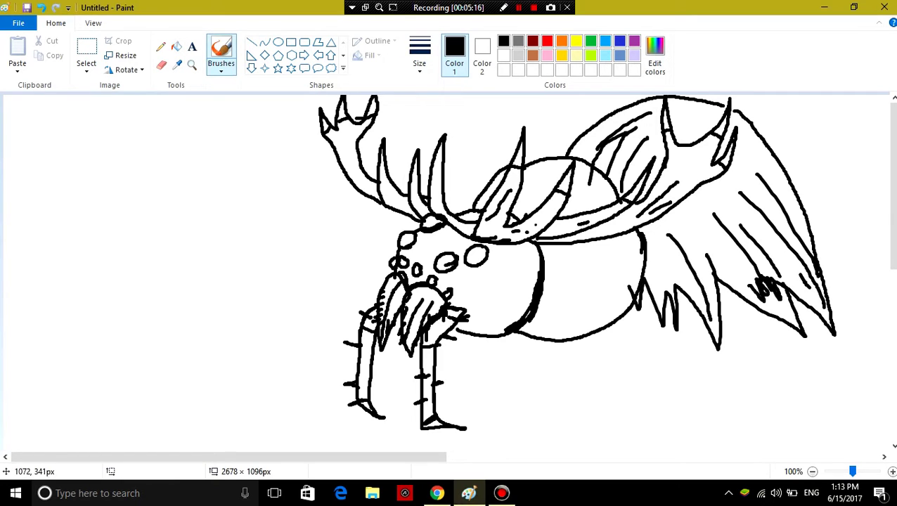
{"action": "left_click_drag", "start_coordinate": [698, 209], "coordinate": [715, 263]}
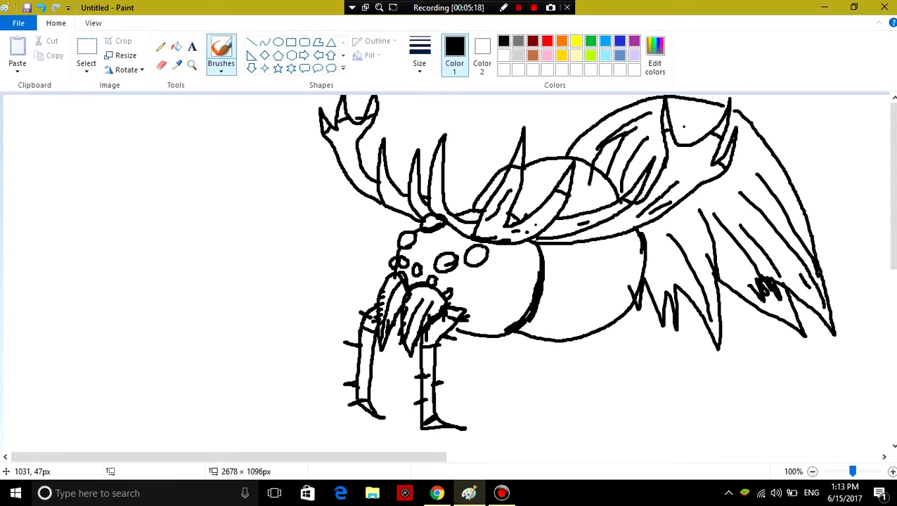
{"action": "mouse_move", "coordinate": [680, 127]}
{"action": "left_mouse_down"}
{"action": "mouse_move", "coordinate": [710, 132]}
{"action": "mouse_move", "coordinate": [794, 247]}
{"action": "left_mouse_up"}
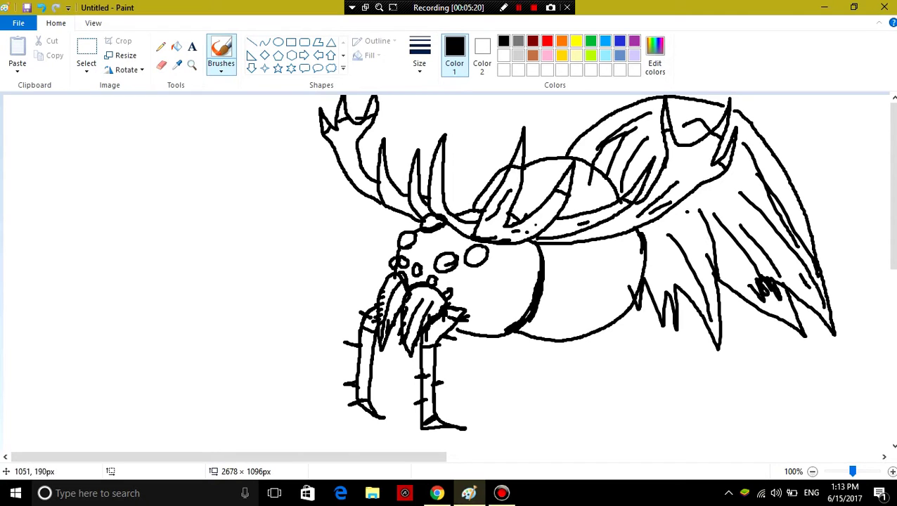
{"action": "left_click_drag", "start_coordinate": [686, 210], "coordinate": [711, 246]}
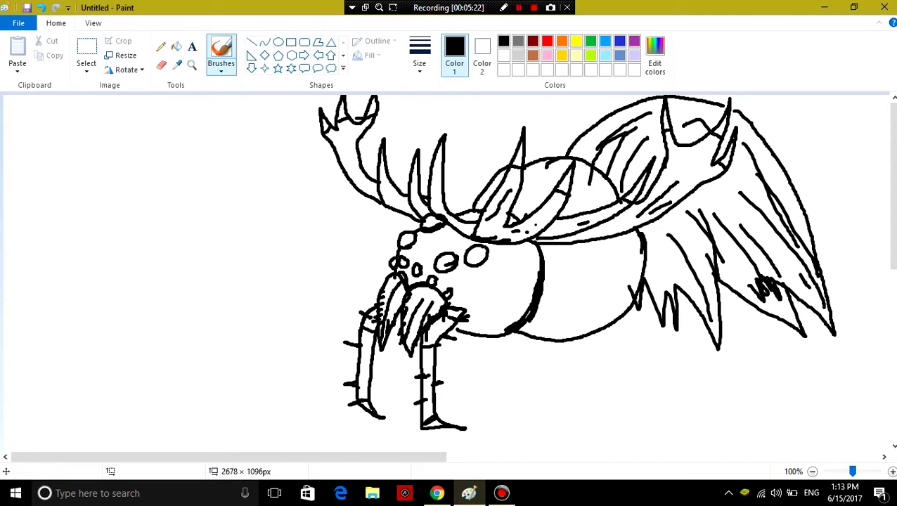
Add hair strokes on top of the middle body segment and fill gaps in the abdomen's fur with extra lines
{"action": "left_click_drag", "start_coordinate": [547, 167], "coordinate": [525, 198]}
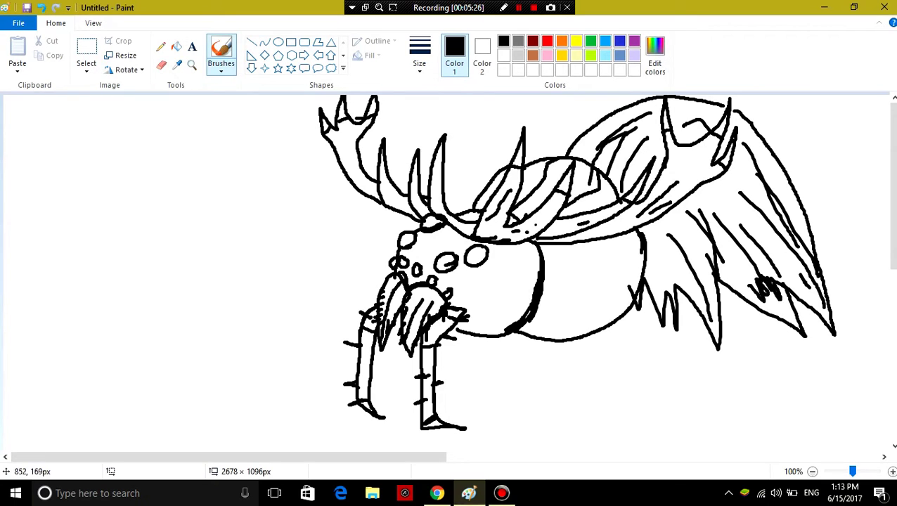
{"action": "left_click_drag", "start_coordinate": [596, 178], "coordinate": [566, 208]}
{"action": "left_click_drag", "start_coordinate": [679, 229], "coordinate": [689, 284]}
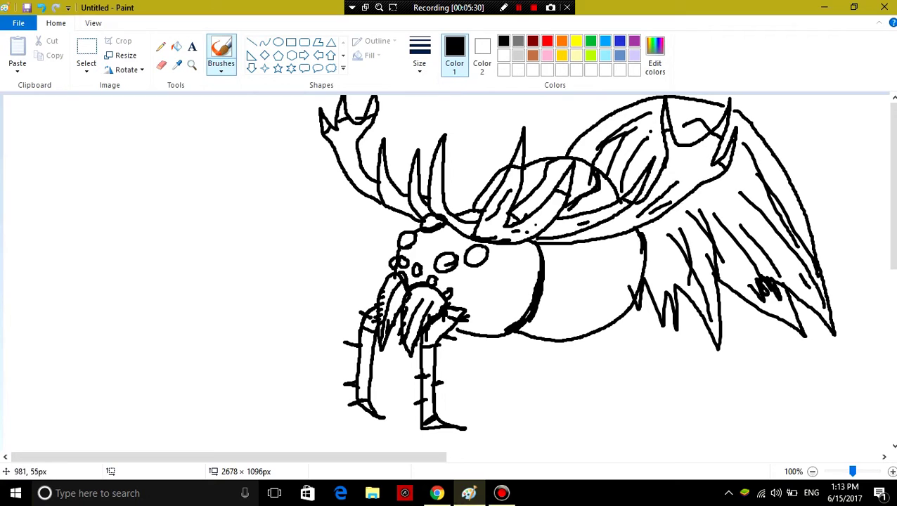
{"action": "left_click_drag", "start_coordinate": [648, 133], "coordinate": [622, 167]}
{"action": "left_click_drag", "start_coordinate": [737, 166], "coordinate": [756, 215]}
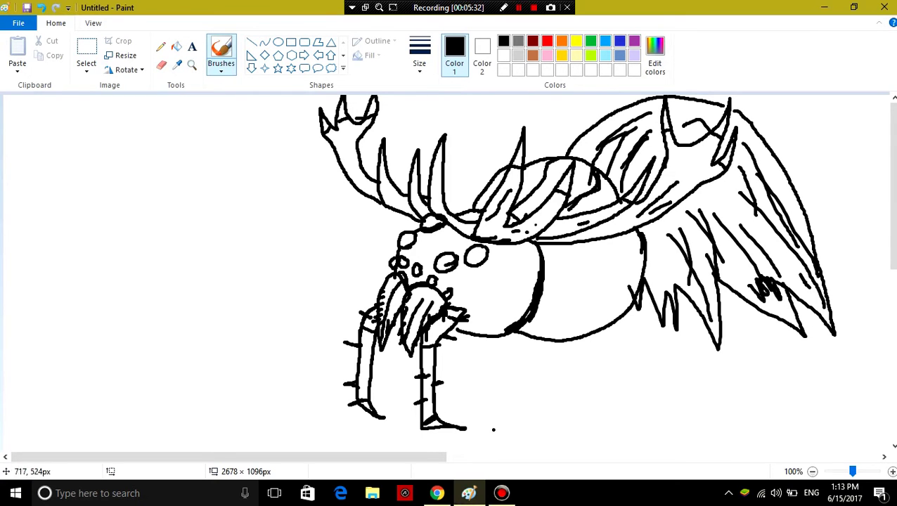
Consult the spider images, choose the third brush thickness and draw a bent leg line from the middle segment's rear across the abdomen
{"action": "left_click", "coordinate": [437, 493]}
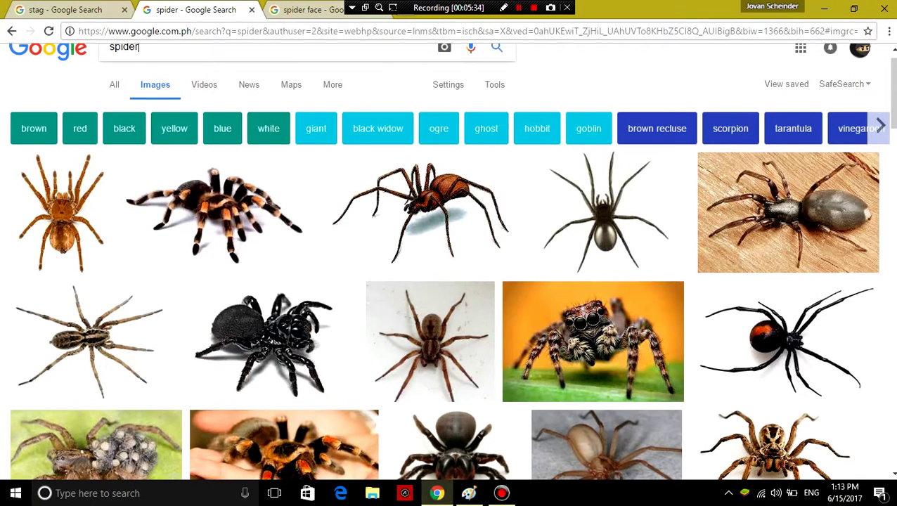
{"action": "left_click", "coordinate": [469, 493]}
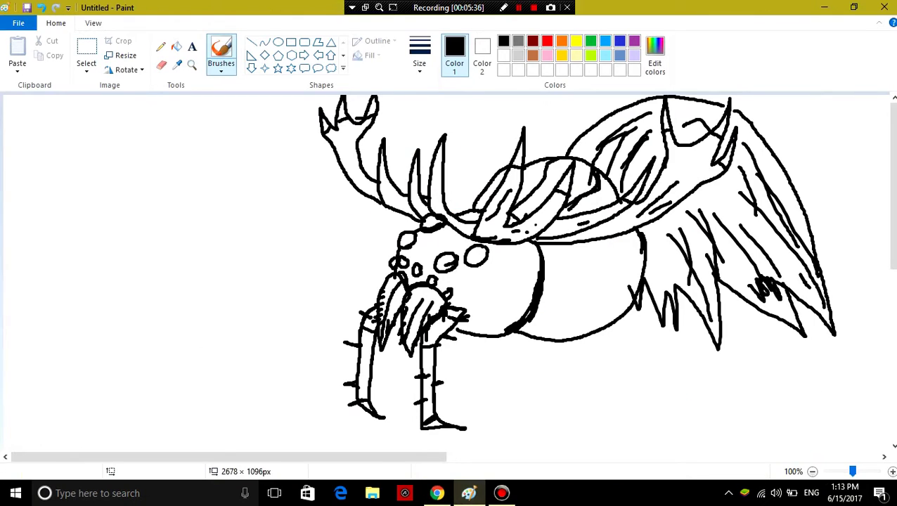
{"action": "left_click", "coordinate": [437, 492]}
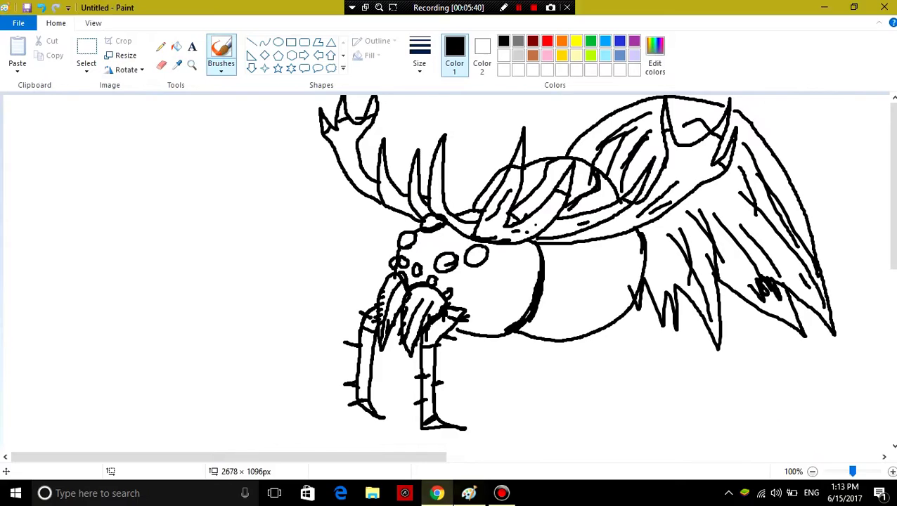
{"action": "left_click", "coordinate": [469, 492]}
{"action": "left_click", "coordinate": [419, 60]}
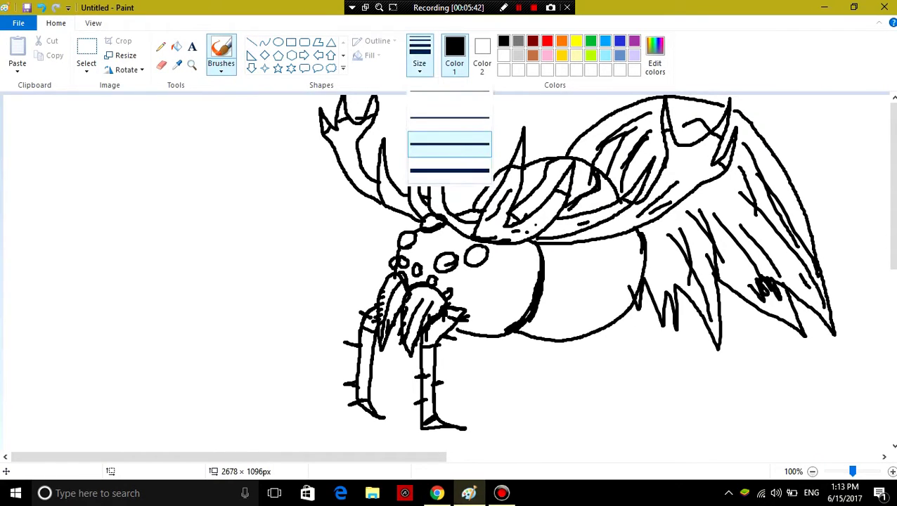
{"action": "left_click", "coordinate": [448, 144]}
{"action": "mouse_move", "coordinate": [624, 301]}
{"action": "left_mouse_down"}
{"action": "mouse_move", "coordinate": [768, 203]}
{"action": "mouse_move", "coordinate": [828, 190]}
{"action": "mouse_move", "coordinate": [781, 355]}
{"action": "left_mouse_up"}
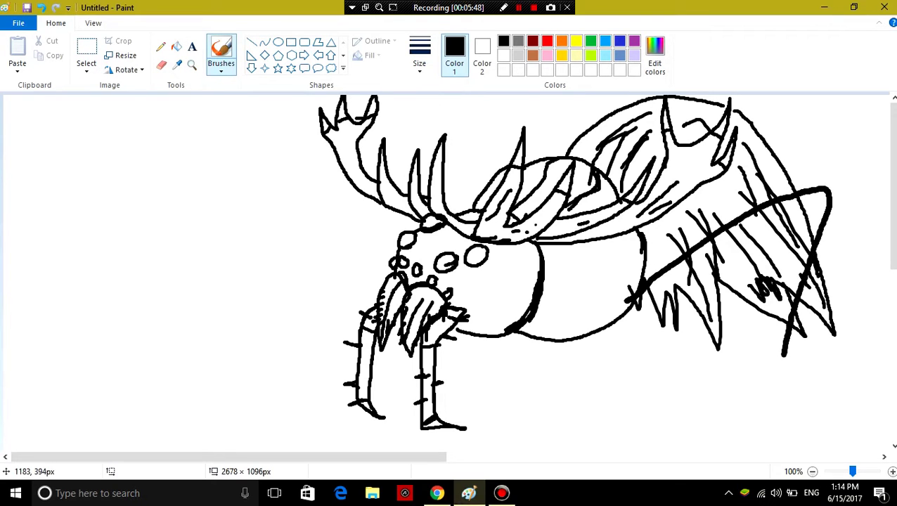
Consult the spider images again and erase the leg line's descending part over the abdomen tip with the third eraser size
{"action": "left_click", "coordinate": [438, 493]}
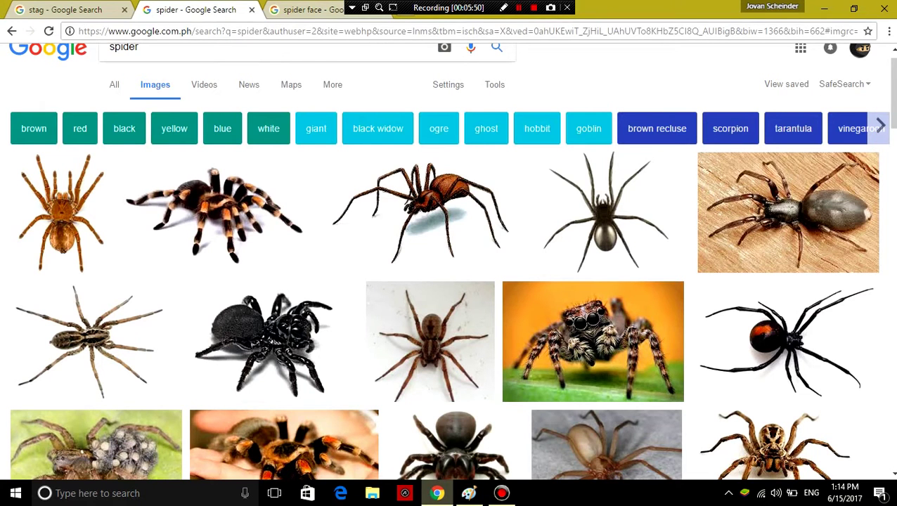
{"action": "left_click", "coordinate": [468, 493]}
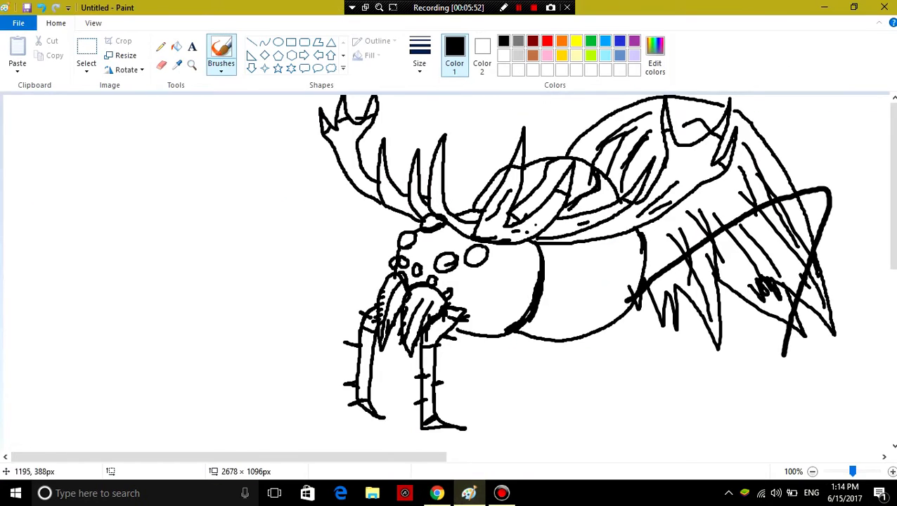
{"action": "scroll", "coordinate": [891, 211], "scroll_direction": "down", "scroll_amount": 2}
{"action": "scroll", "coordinate": [891, 211], "scroll_direction": "down", "scroll_amount": 1}
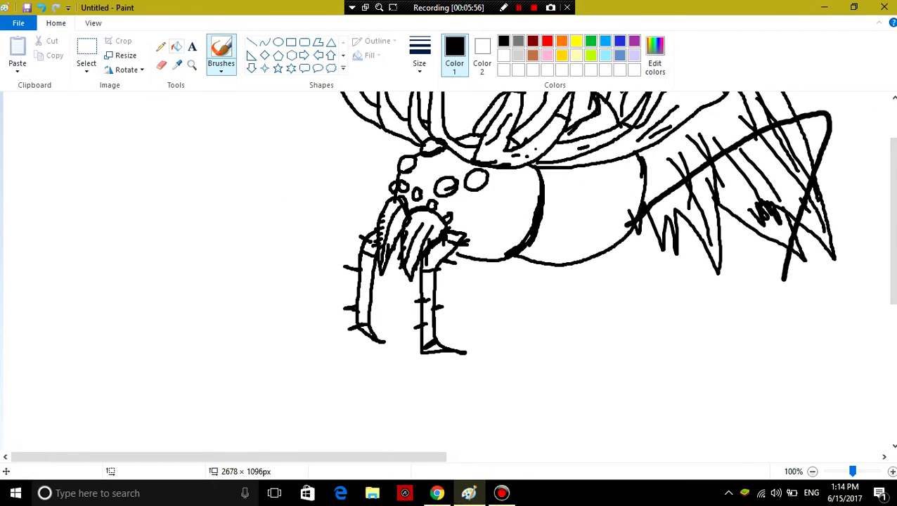
{"action": "left_click", "coordinate": [161, 65]}
{"action": "left_click", "coordinate": [419, 56]}
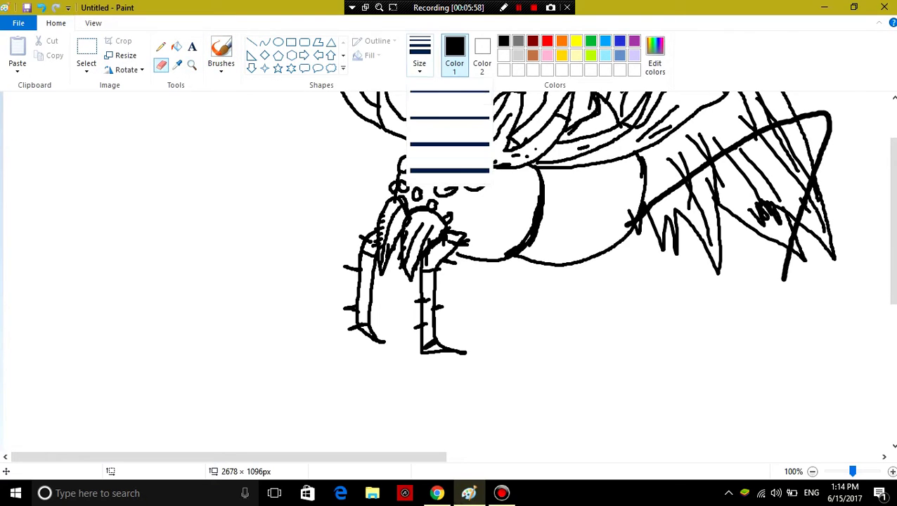
{"action": "left_click", "coordinate": [449, 143]}
{"action": "mouse_move", "coordinate": [770, 233]}
{"action": "left_mouse_down"}
{"action": "mouse_move", "coordinate": [819, 164]}
{"action": "mouse_move", "coordinate": [835, 118]}
{"action": "mouse_move", "coordinate": [803, 188]}
{"action": "mouse_move", "coordinate": [782, 287]}
{"action": "left_mouse_up"}
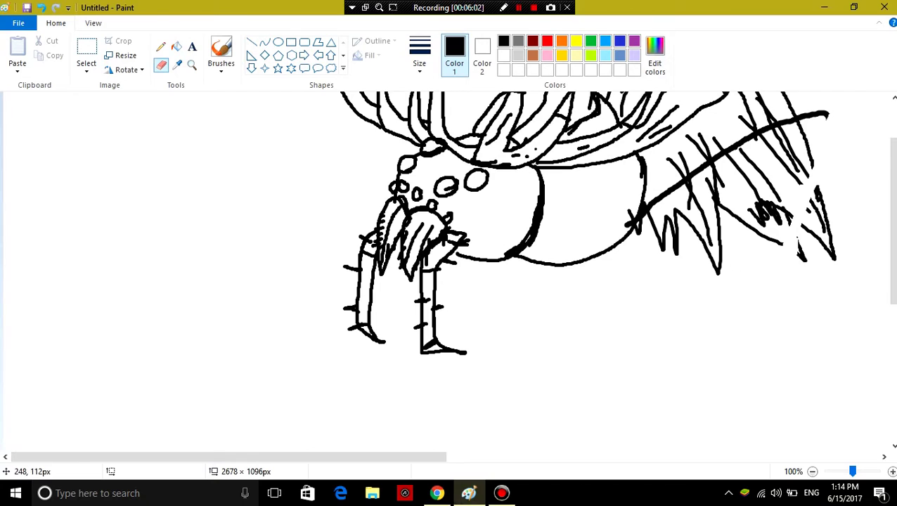
Redraw the erased edge of the abdomen tip with the brush as thick jagged fur tufts
{"action": "left_click", "coordinate": [220, 65]}
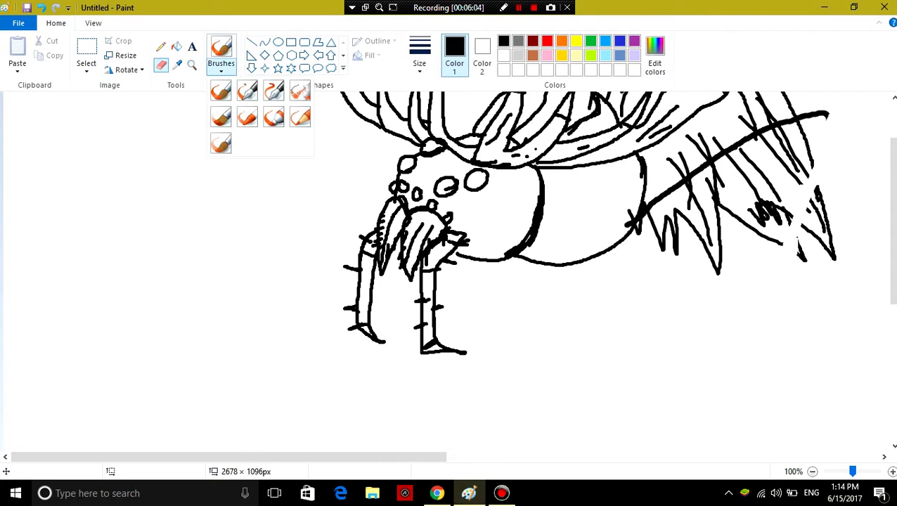
{"action": "left_click", "coordinate": [220, 90]}
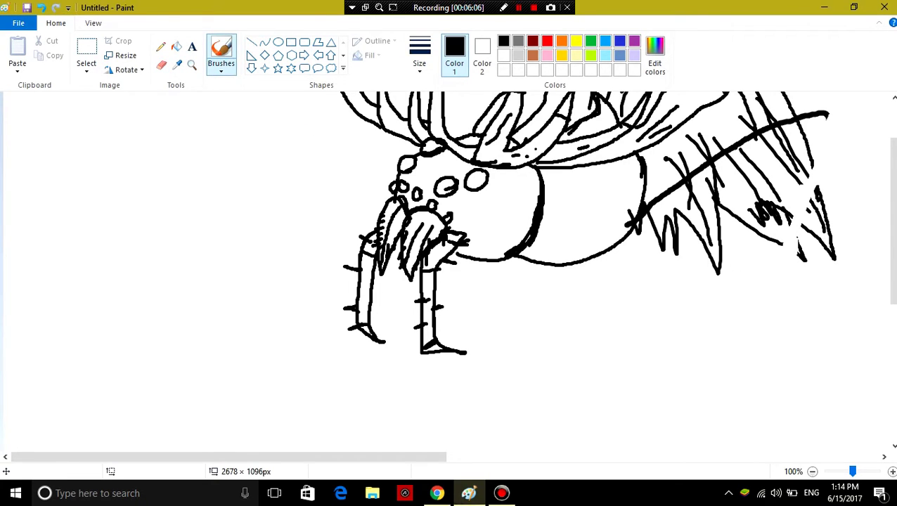
{"action": "mouse_move", "coordinate": [809, 162]}
{"action": "left_mouse_down"}
{"action": "mouse_move", "coordinate": [822, 195]}
{"action": "mouse_move", "coordinate": [805, 184]}
{"action": "mouse_move", "coordinate": [815, 218]}
{"action": "mouse_move", "coordinate": [801, 221]}
{"action": "mouse_move", "coordinate": [808, 260]}
{"action": "mouse_move", "coordinate": [797, 242]}
{"action": "mouse_move", "coordinate": [784, 249]}
{"action": "mouse_move", "coordinate": [718, 211]}
{"action": "left_mouse_up"}
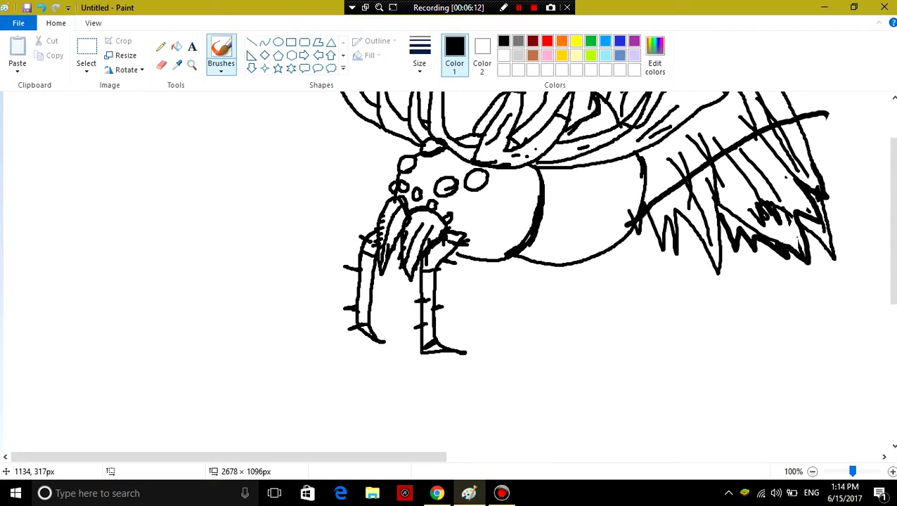
Consult the spider images and complete the long rear leg's outline, bending over the abdomen down to a dark, separated foot
{"action": "left_click", "coordinate": [437, 493]}
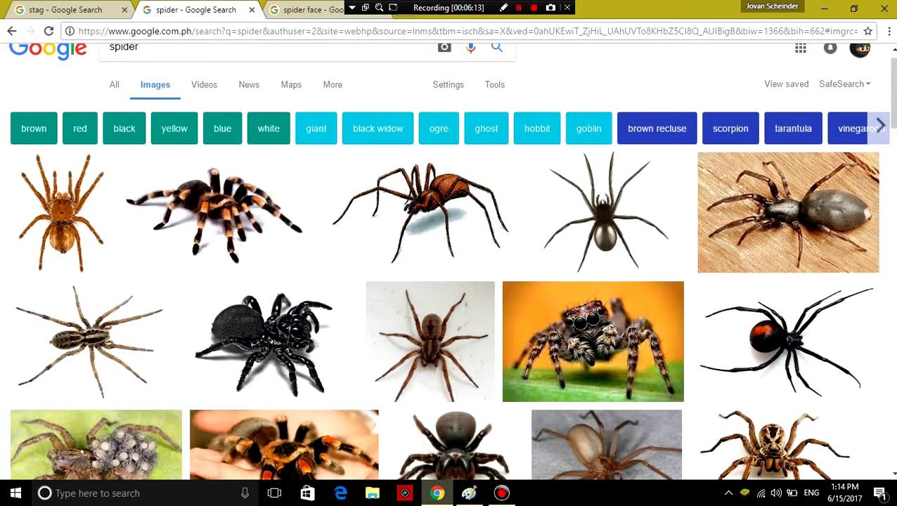
{"action": "left_click", "coordinate": [468, 493]}
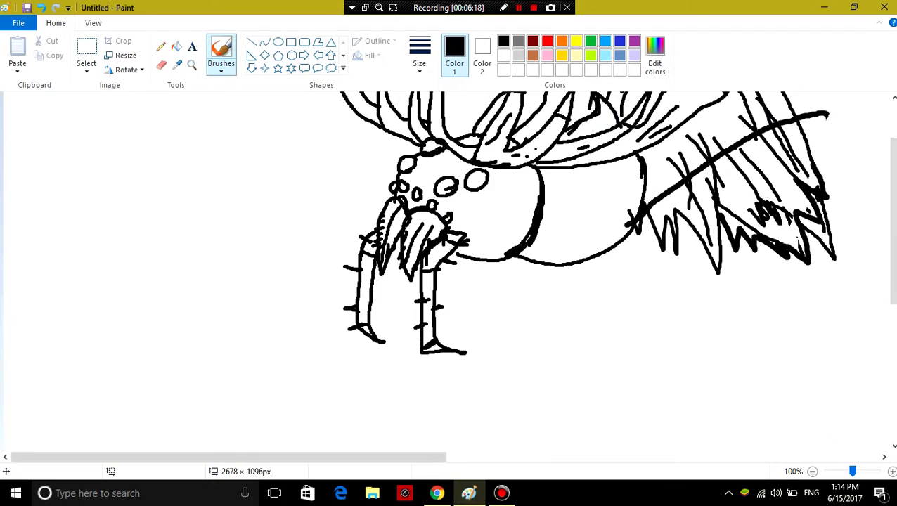
{"action": "left_click_drag", "start_coordinate": [281, 457], "coordinate": [453, 456]}
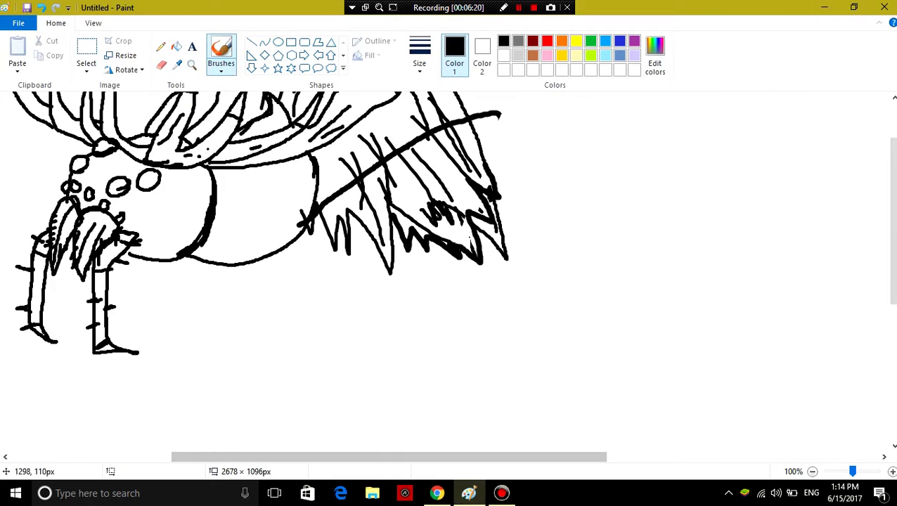
{"action": "mouse_move", "coordinate": [502, 117]}
{"action": "left_mouse_down"}
{"action": "mouse_move", "coordinate": [624, 183]}
{"action": "mouse_move", "coordinate": [627, 390]}
{"action": "mouse_move", "coordinate": [643, 413]}
{"action": "mouse_move", "coordinate": [606, 412]}
{"action": "mouse_move", "coordinate": [647, 416]}
{"action": "mouse_move", "coordinate": [595, 413]}
{"action": "mouse_move", "coordinate": [614, 424]}
{"action": "mouse_move", "coordinate": [584, 415]}
{"action": "mouse_move", "coordinate": [615, 428]}
{"action": "mouse_move", "coordinate": [574, 415]}
{"action": "mouse_move", "coordinate": [589, 340]}
{"action": "mouse_move", "coordinate": [579, 206]}
{"action": "mouse_move", "coordinate": [560, 181]}
{"action": "mouse_move", "coordinate": [518, 154]}
{"action": "mouse_move", "coordinate": [464, 142]}
{"action": "mouse_move", "coordinate": [321, 234]}
{"action": "mouse_move", "coordinate": [275, 244]}
{"action": "mouse_move", "coordinate": [305, 214]}
{"action": "left_mouse_up"}
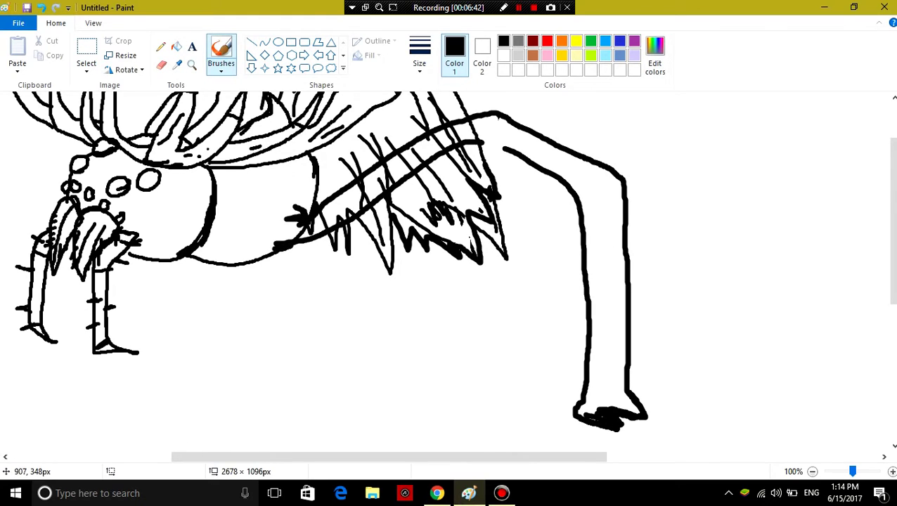
{"action": "left_click_drag", "start_coordinate": [274, 246], "coordinate": [264, 248]}
{"action": "left_click_drag", "start_coordinate": [514, 155], "coordinate": [464, 144]}
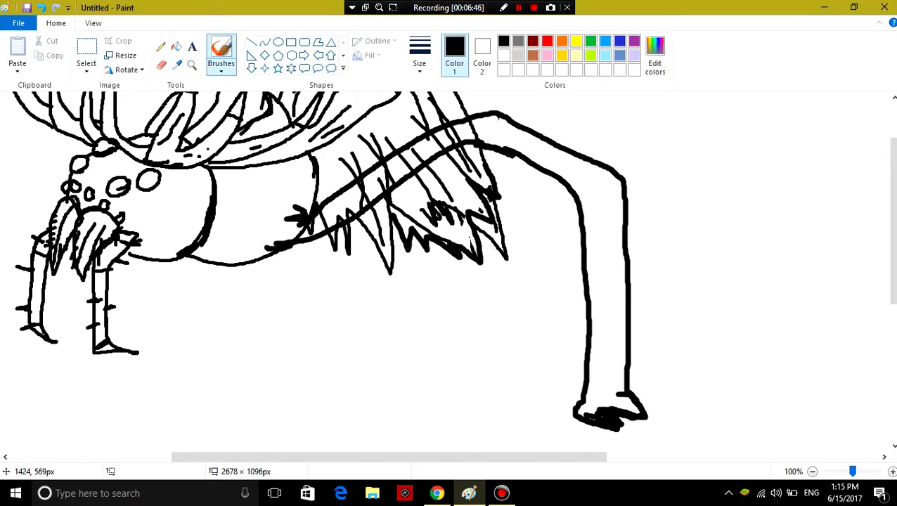
{"action": "left_click_drag", "start_coordinate": [622, 391], "coordinate": [577, 403]}
Check the spider images and draw cross bands on the rear leg's lower part, knee and base, with short hair strokes in the upper section
{"action": "left_click", "coordinate": [437, 492]}
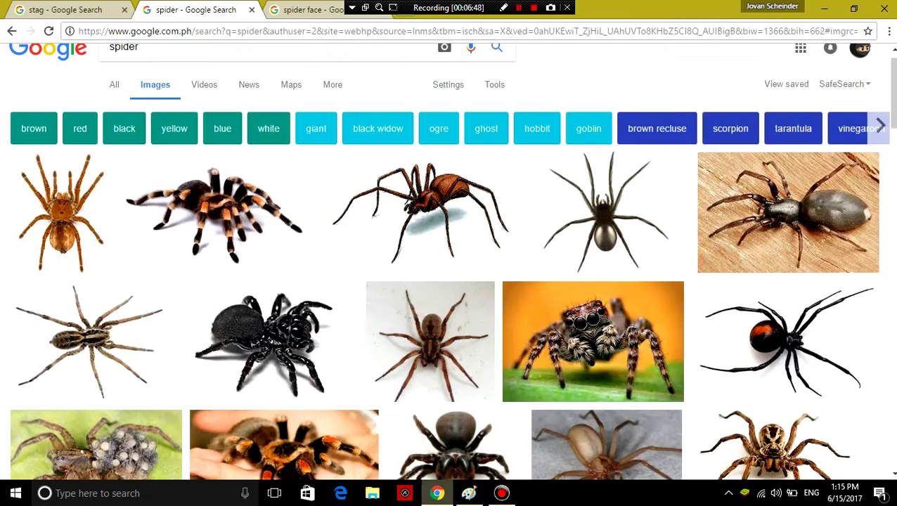
{"action": "left_click", "coordinate": [465, 493]}
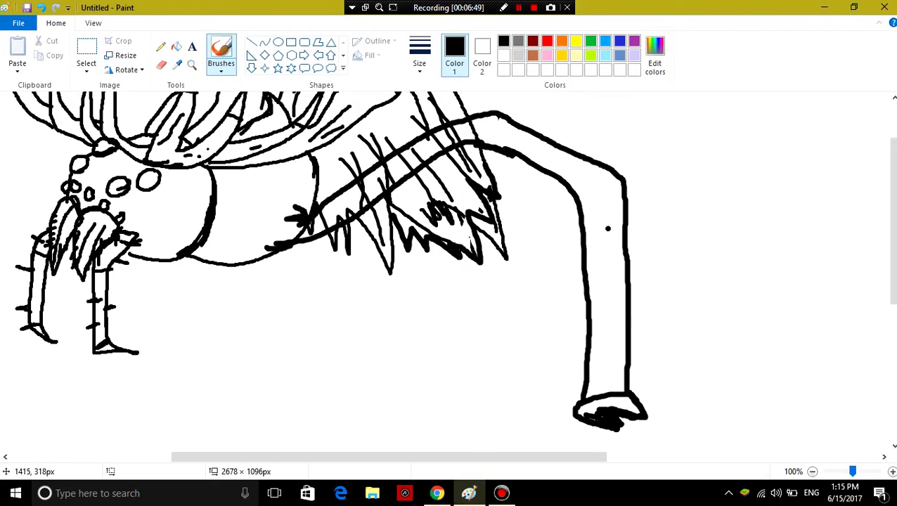
{"action": "mouse_move", "coordinate": [627, 250]}
{"action": "left_mouse_down"}
{"action": "mouse_move", "coordinate": [585, 262]}
{"action": "mouse_move", "coordinate": [609, 273]}
{"action": "mouse_move", "coordinate": [585, 280]}
{"action": "left_mouse_up"}
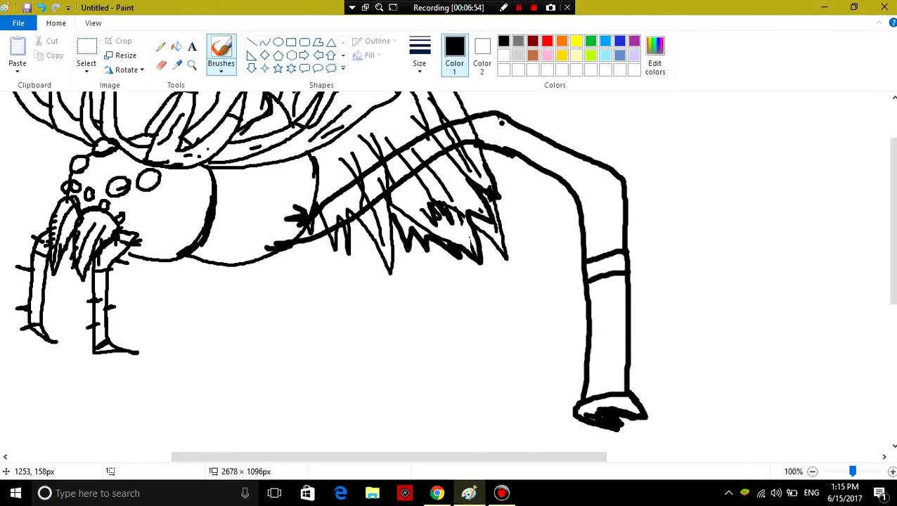
{"action": "mouse_move", "coordinate": [501, 120]}
{"action": "left_mouse_down"}
{"action": "mouse_move", "coordinate": [481, 144]}
{"action": "mouse_move", "coordinate": [501, 149]}
{"action": "left_mouse_up"}
{"action": "mouse_move", "coordinate": [343, 193]}
{"action": "left_mouse_down"}
{"action": "mouse_move", "coordinate": [340, 216]}
{"action": "mouse_move", "coordinate": [364, 220]}
{"action": "left_mouse_up"}
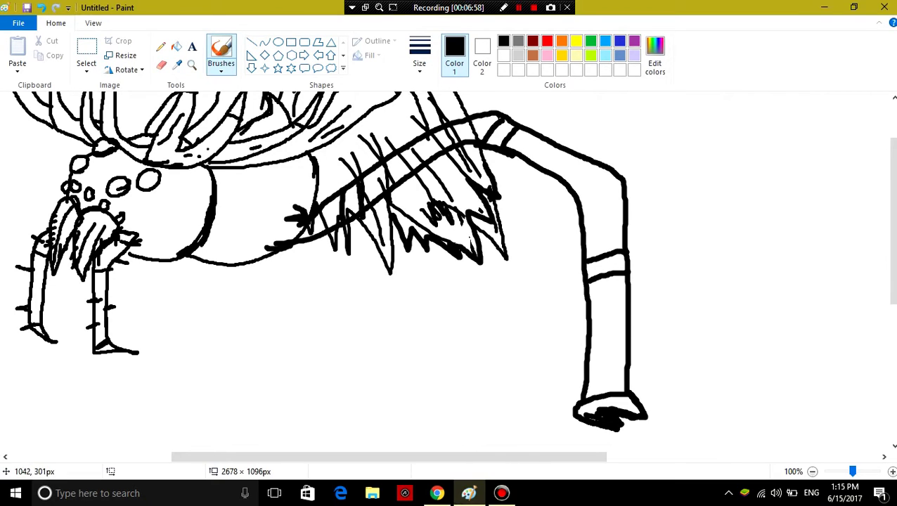
{"action": "mouse_move", "coordinate": [408, 161]}
{"action": "left_mouse_down"}
{"action": "mouse_move", "coordinate": [396, 166]}
{"action": "mouse_move", "coordinate": [405, 161]}
{"action": "left_mouse_up"}
{"action": "left_click_drag", "start_coordinate": [395, 171], "coordinate": [387, 179]}
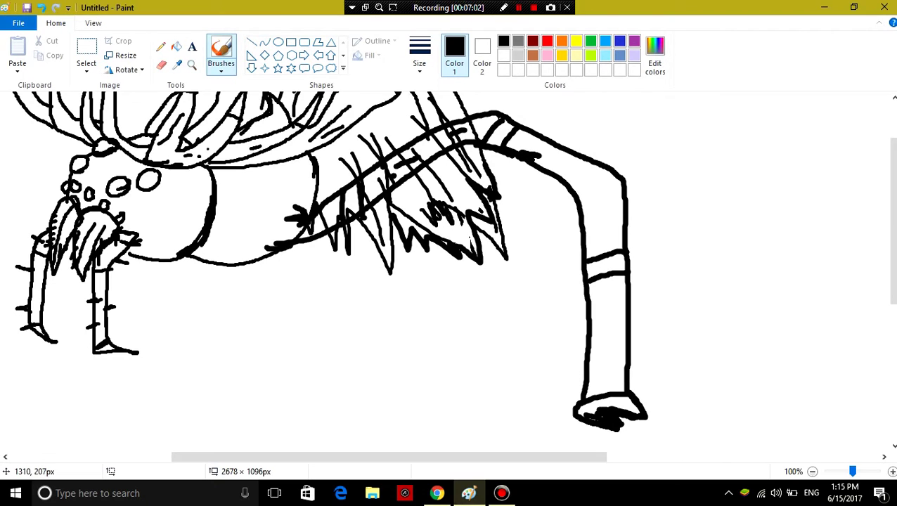
Add hair strokes along the rear leg's outer slanted section and jagged fur tufts above and below the lower band
{"action": "mouse_move", "coordinate": [536, 156]}
{"action": "left_mouse_down"}
{"action": "mouse_move", "coordinate": [559, 155]}
{"action": "mouse_move", "coordinate": [524, 147]}
{"action": "mouse_move", "coordinate": [560, 166]}
{"action": "mouse_move", "coordinate": [565, 180]}
{"action": "mouse_move", "coordinate": [613, 172]}
{"action": "mouse_move", "coordinate": [575, 175]}
{"action": "left_mouse_up"}
{"action": "left_click", "coordinate": [569, 157]}
{"action": "mouse_move", "coordinate": [583, 216]}
{"action": "left_mouse_down"}
{"action": "mouse_move", "coordinate": [585, 239]}
{"action": "mouse_move", "coordinate": [608, 228]}
{"action": "mouse_move", "coordinate": [617, 236]}
{"action": "left_mouse_up"}
{"action": "left_click_drag", "start_coordinate": [599, 189], "coordinate": [596, 215]}
{"action": "mouse_move", "coordinate": [587, 284]}
{"action": "left_mouse_down"}
{"action": "mouse_move", "coordinate": [595, 359]}
{"action": "mouse_move", "coordinate": [626, 359]}
{"action": "left_mouse_up"}
{"action": "left_click_drag", "start_coordinate": [609, 276], "coordinate": [616, 314]}
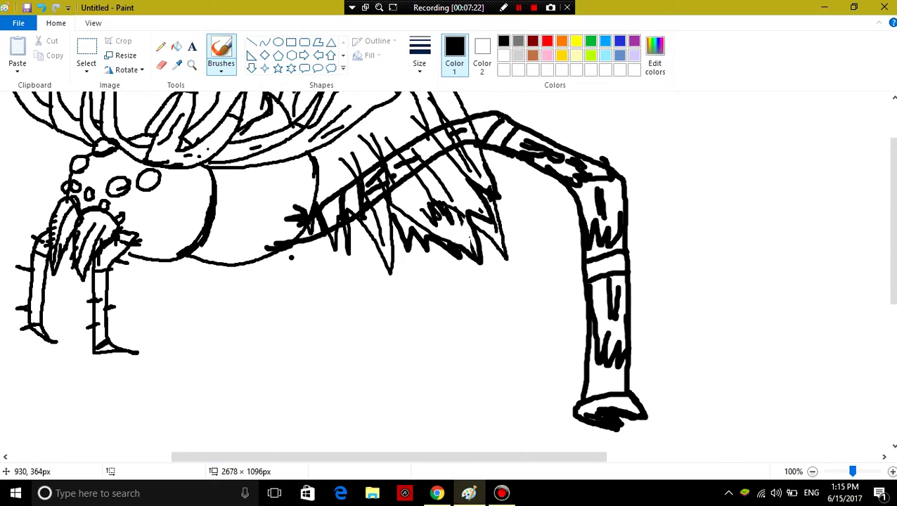
Consult the spider images and outline a second, lower leg from the body's underside, bending down to a dark foot beside the first
{"action": "left_click", "coordinate": [437, 493]}
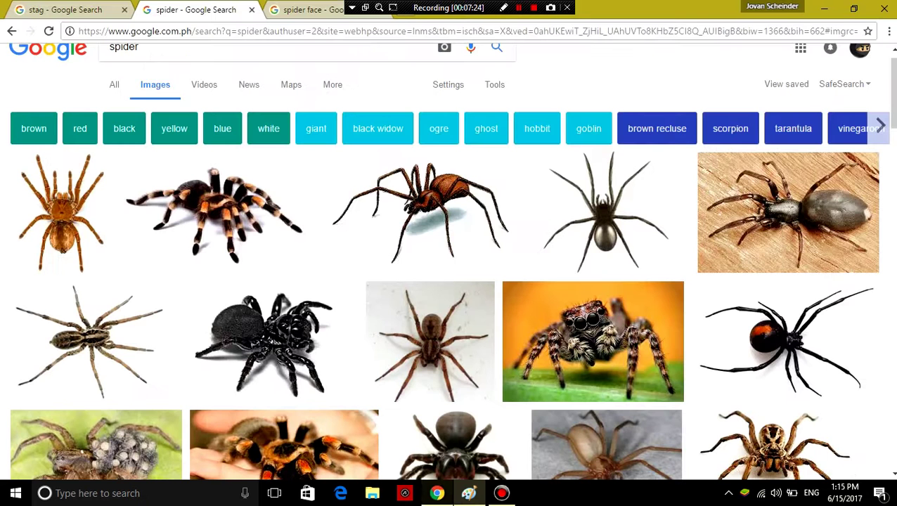
{"action": "mouse_move", "coordinate": [468, 494]}
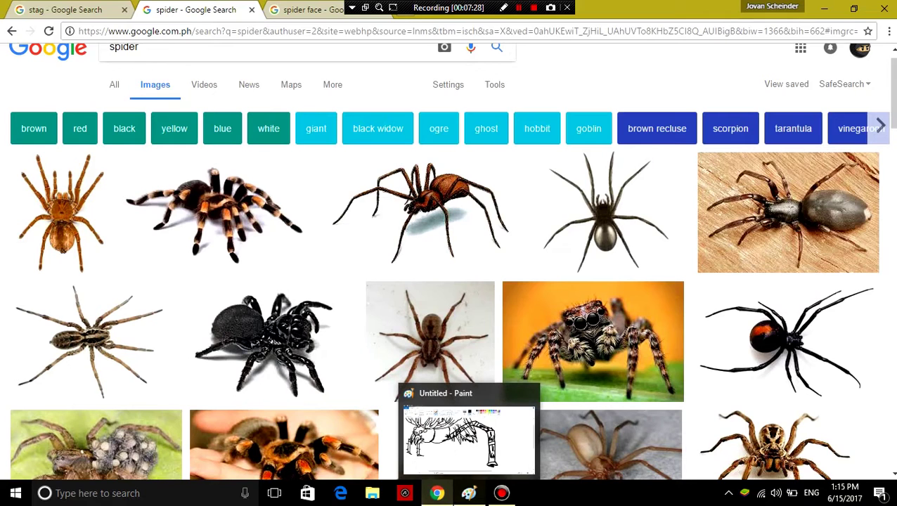
{"action": "left_click", "coordinate": [468, 492]}
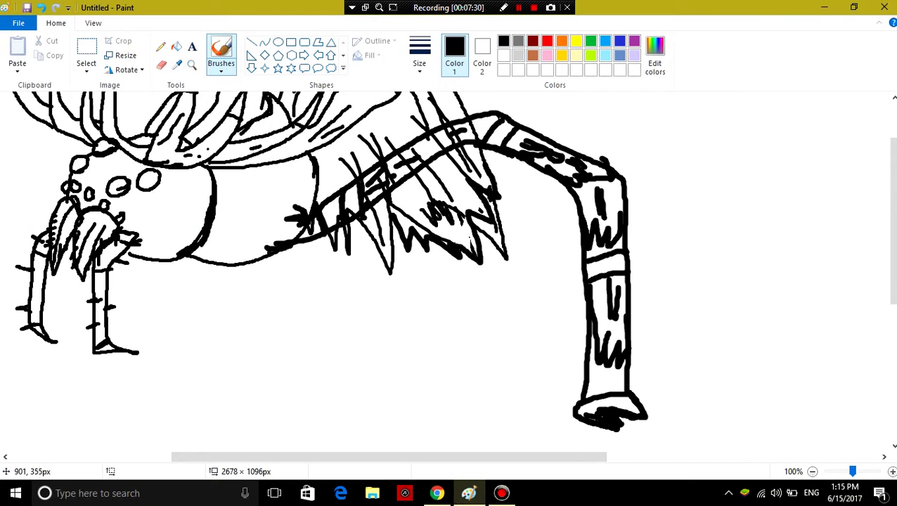
{"action": "mouse_move", "coordinate": [284, 248]}
{"action": "left_mouse_down"}
{"action": "mouse_move", "coordinate": [478, 213]}
{"action": "mouse_move", "coordinate": [557, 255]}
{"action": "mouse_move", "coordinate": [561, 290]}
{"action": "mouse_move", "coordinate": [531, 401]}
{"action": "left_mouse_up"}
{"action": "scroll", "coordinate": [527, 408], "scroll_direction": "down", "scroll_amount": 2}
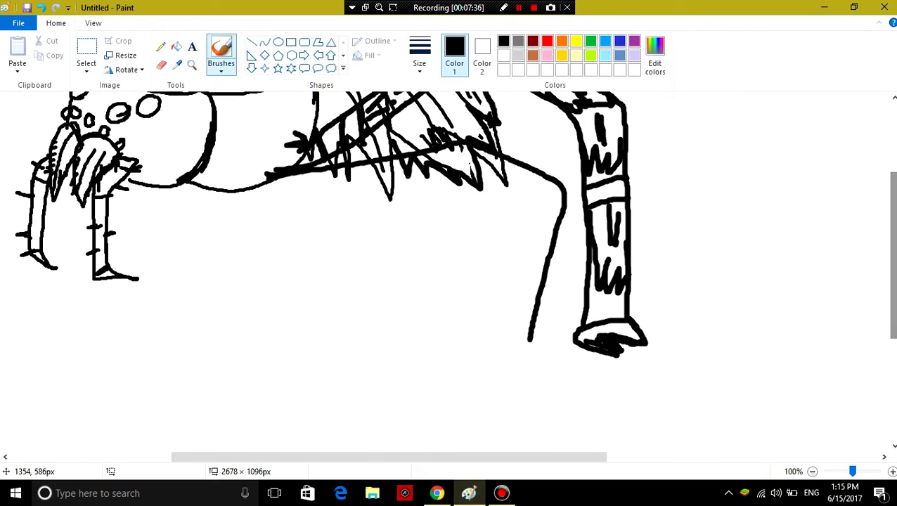
{"action": "mouse_move", "coordinate": [528, 330]}
{"action": "left_mouse_down"}
{"action": "mouse_move", "coordinate": [504, 341]}
{"action": "mouse_move", "coordinate": [559, 336]}
{"action": "mouse_move", "coordinate": [527, 346]}
{"action": "mouse_move", "coordinate": [535, 354]}
{"action": "mouse_move", "coordinate": [490, 354]}
{"action": "mouse_move", "coordinate": [509, 330]}
{"action": "mouse_move", "coordinate": [515, 353]}
{"action": "mouse_move", "coordinate": [534, 333]}
{"action": "left_mouse_up"}
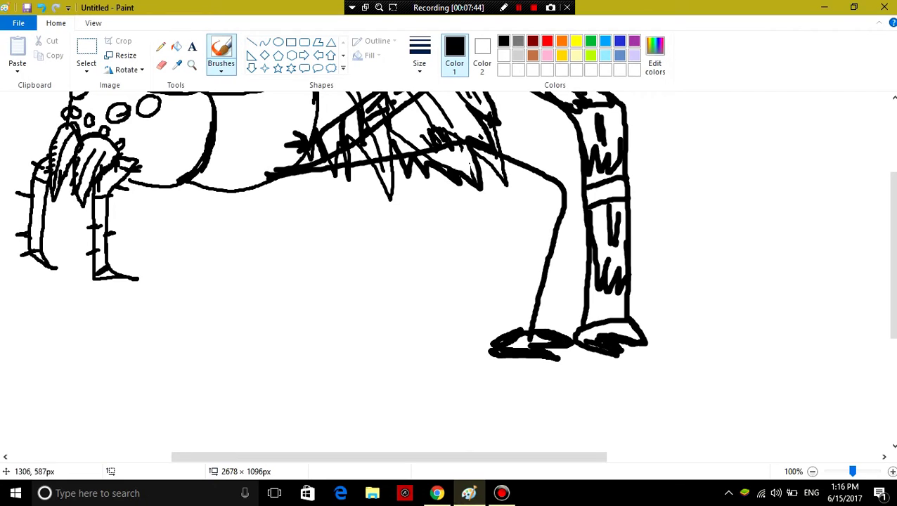
{"action": "mouse_move", "coordinate": [489, 352]}
{"action": "left_mouse_down"}
{"action": "mouse_move", "coordinate": [509, 224]}
{"action": "mouse_move", "coordinate": [505, 204]}
{"action": "mouse_move", "coordinate": [481, 186]}
{"action": "mouse_move", "coordinate": [443, 183]}
{"action": "mouse_move", "coordinate": [360, 200]}
{"action": "mouse_move", "coordinate": [239, 184]}
{"action": "left_mouse_up"}
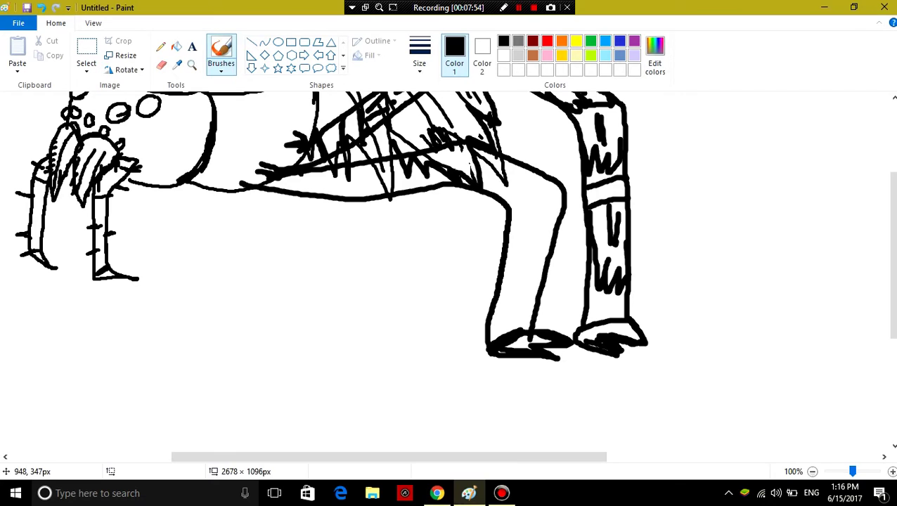
Draw cross bands on the second leg's upper section and fill it with dark hair strokes up to the knee
{"action": "mouse_move", "coordinate": [303, 174]}
{"action": "left_mouse_down"}
{"action": "mouse_move", "coordinate": [289, 200]}
{"action": "mouse_move", "coordinate": [407, 166]}
{"action": "mouse_move", "coordinate": [392, 197]}
{"action": "mouse_move", "coordinate": [338, 195]}
{"action": "left_mouse_up"}
{"action": "left_click_drag", "start_coordinate": [436, 151], "coordinate": [424, 185]}
{"action": "left_click_drag", "start_coordinate": [466, 143], "coordinate": [460, 183]}
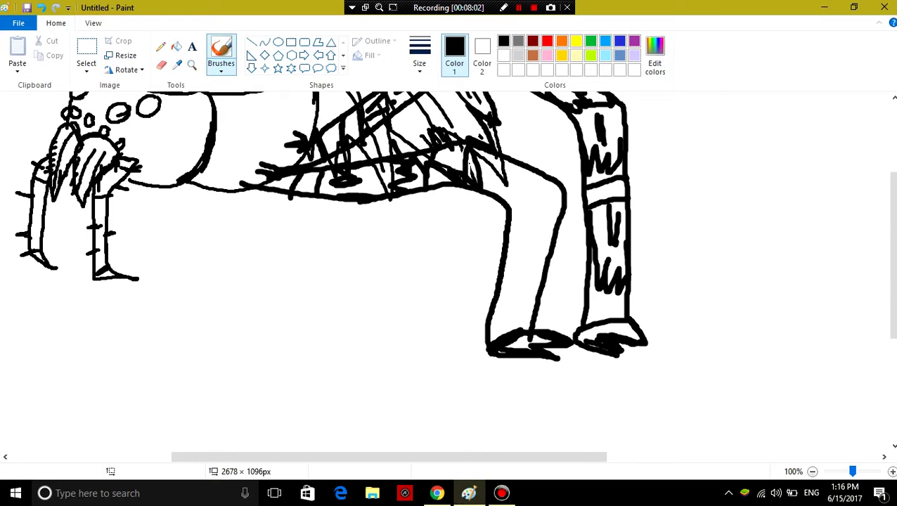
{"action": "mouse_move", "coordinate": [467, 152]}
{"action": "left_mouse_down"}
{"action": "mouse_move", "coordinate": [540, 179]}
{"action": "mouse_move", "coordinate": [503, 194]}
{"action": "mouse_move", "coordinate": [515, 204]}
{"action": "left_mouse_up"}
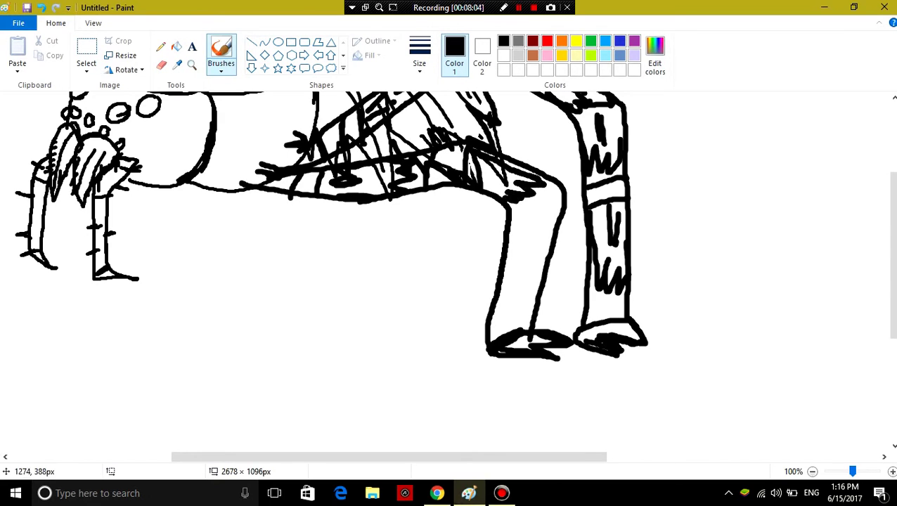
{"action": "left_click", "coordinate": [545, 193]}
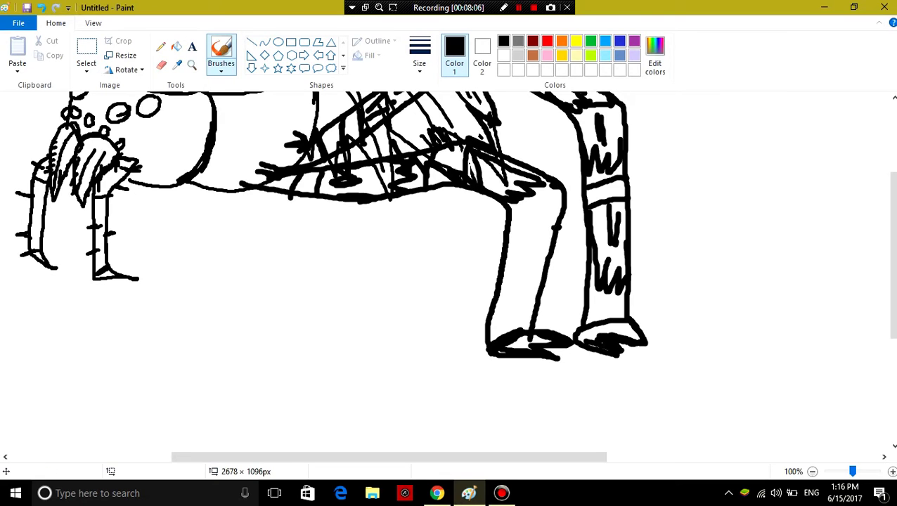
Draw two cross bands on the second leg's lower section and add jagged fur strokes above the foot
{"action": "left_click_drag", "start_coordinate": [560, 226], "coordinate": [513, 230]}
{"action": "left_click", "coordinate": [532, 253]}
{"action": "mouse_move", "coordinate": [549, 267]}
{"action": "left_mouse_down"}
{"action": "mouse_move", "coordinate": [503, 263]}
{"action": "mouse_move", "coordinate": [505, 318]}
{"action": "mouse_move", "coordinate": [538, 282]}
{"action": "left_mouse_up"}
{"action": "scroll", "coordinate": [539, 281], "scroll_direction": "up", "scroll_amount": 2}
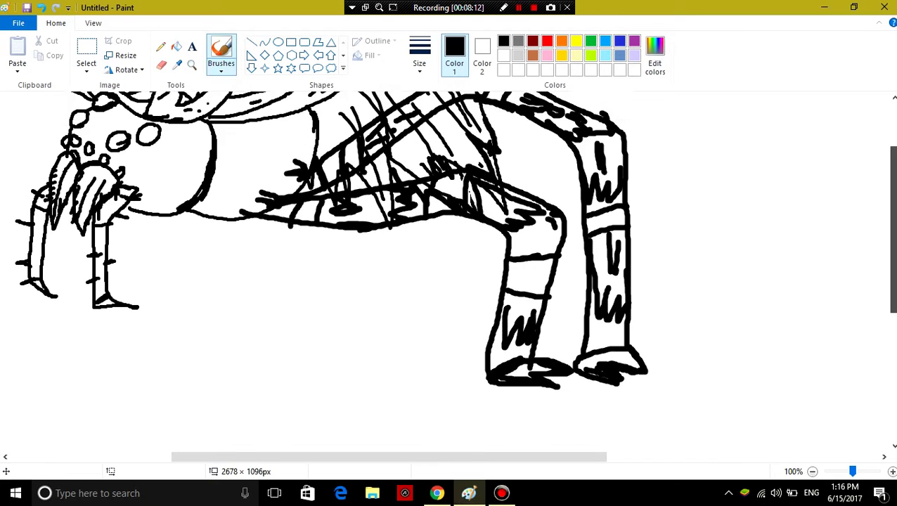
{"action": "scroll", "coordinate": [450, 274], "scroll_direction": "up", "scroll_amount": 5}
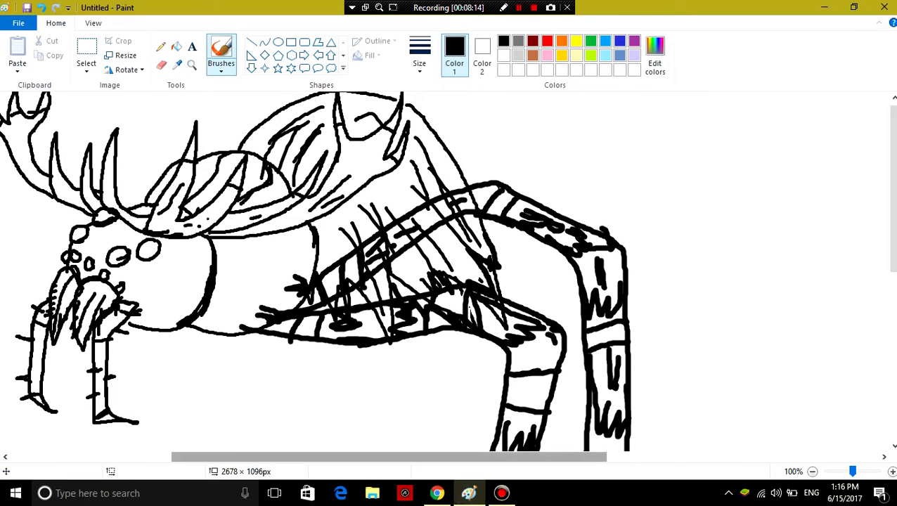
Consult the spider images and outline a far-side leg arching up behind the creature's head
{"action": "scroll", "coordinate": [450, 274], "scroll_direction": "left", "scroll_amount": 6}
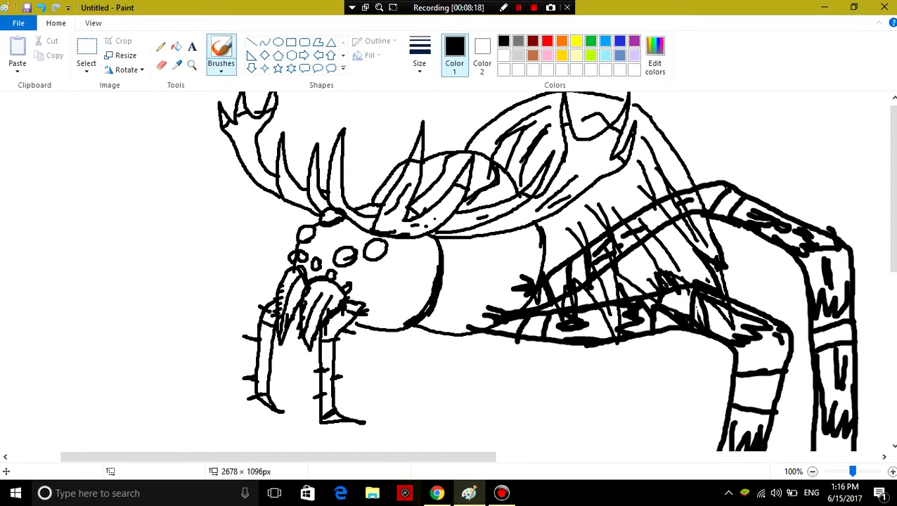
{"action": "left_click", "coordinate": [428, 493]}
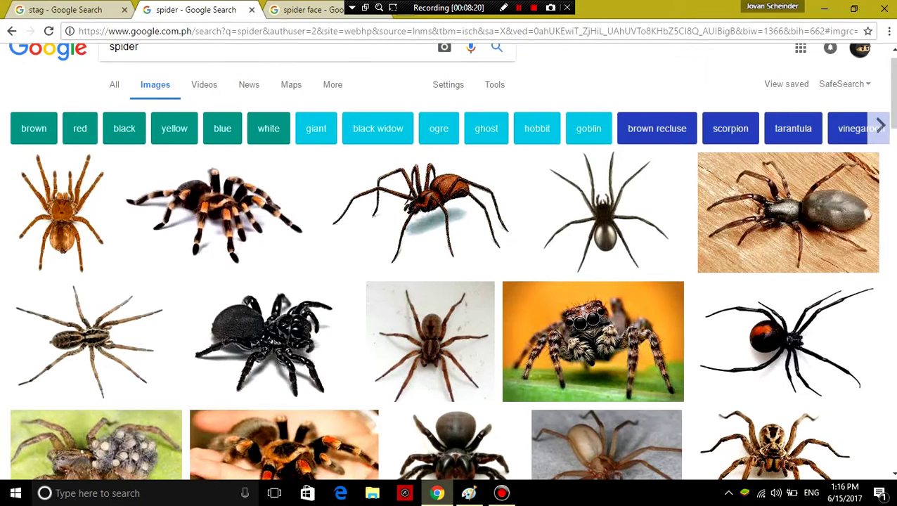
{"action": "key", "text": "alt+Tab"}
{"action": "scroll", "coordinate": [402, 108], "scroll_direction": "up", "scroll_amount": 1}
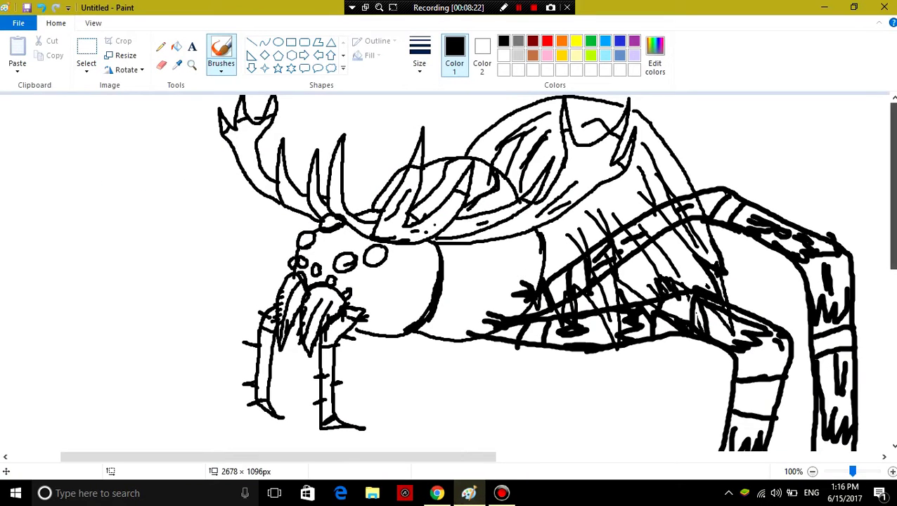
{"action": "mouse_move", "coordinate": [445, 157]}
{"action": "left_mouse_down"}
{"action": "mouse_move", "coordinate": [425, 105]}
{"action": "mouse_move", "coordinate": [390, 98]}
{"action": "mouse_move", "coordinate": [405, 161]}
{"action": "left_mouse_up"}
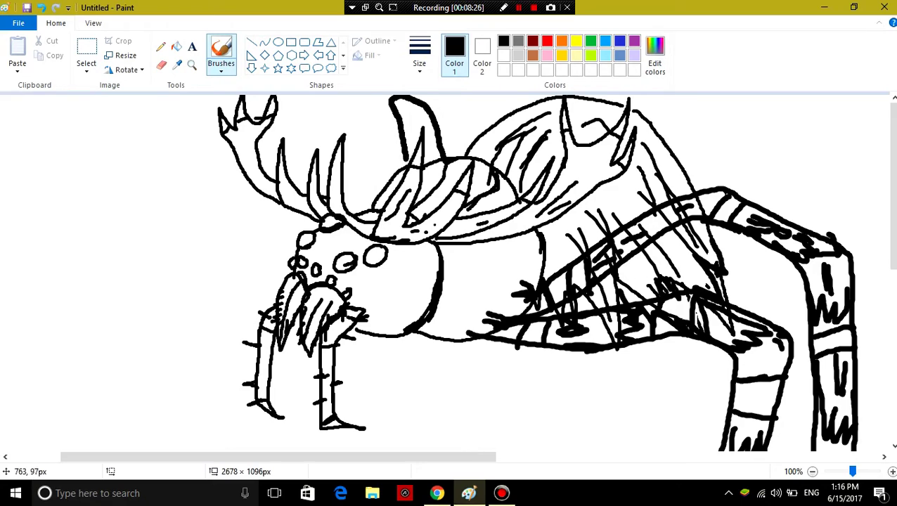
{"action": "mouse_move", "coordinate": [397, 128]}
{"action": "left_mouse_down"}
{"action": "mouse_move", "coordinate": [377, 196]}
{"action": "mouse_move", "coordinate": [391, 151]}
{"action": "left_mouse_up"}
Draw cross bands inside the arched far-side leg and add short hair strokes along both of its edges
{"action": "left_click_drag", "start_coordinate": [397, 113], "coordinate": [421, 96]}
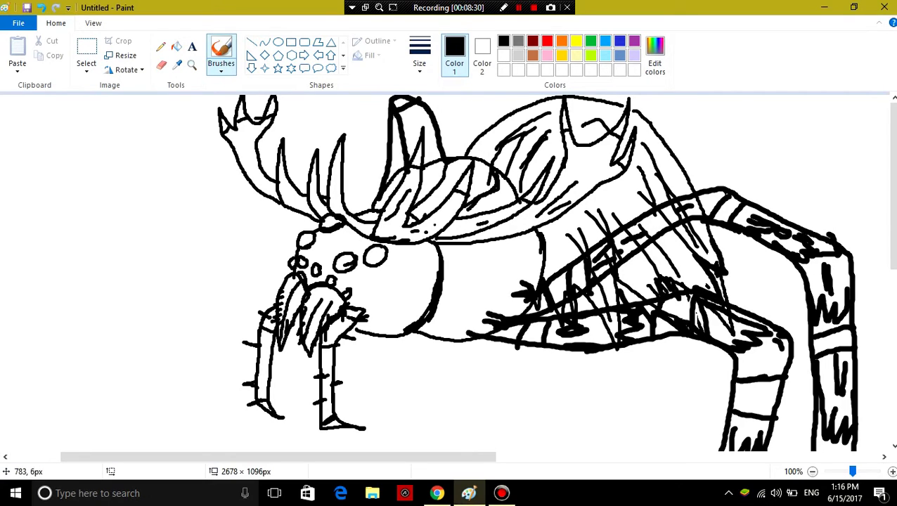
{"action": "left_click_drag", "start_coordinate": [403, 129], "coordinate": [441, 105]}
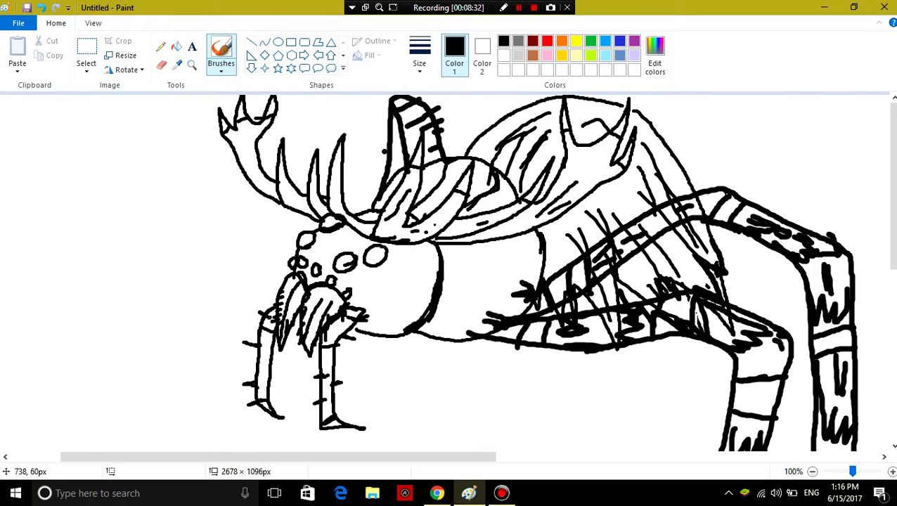
{"action": "left_click_drag", "start_coordinate": [383, 130], "coordinate": [374, 193]}
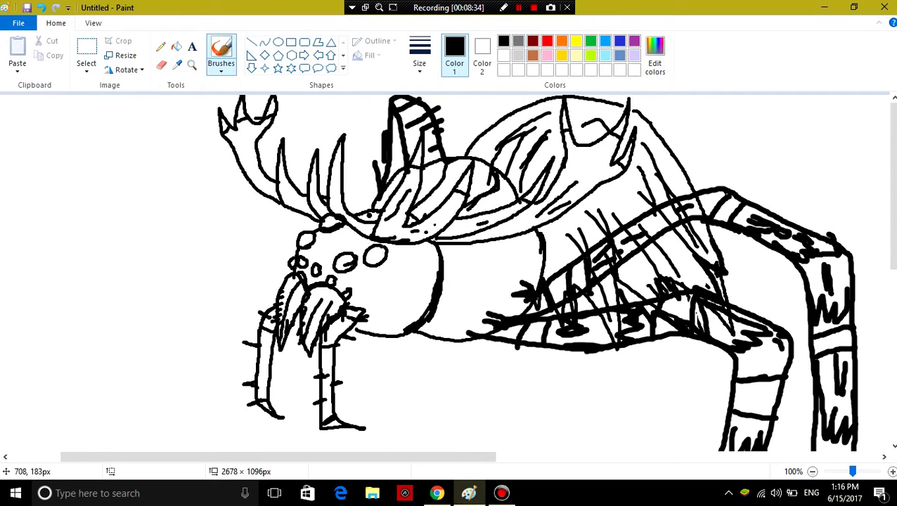
Check the spider images, draw a second narrow far-side leg behind the arched one, and add a small two-part foot under the head
{"action": "left_click", "coordinate": [437, 492]}
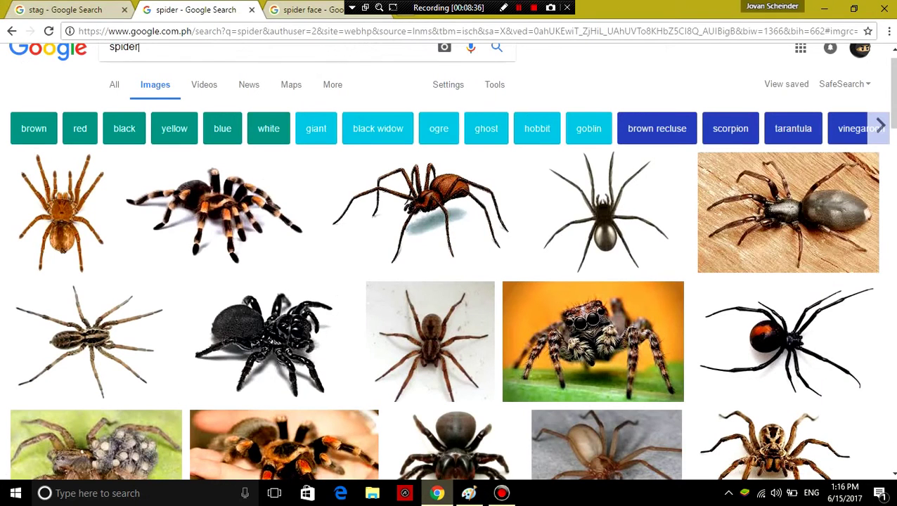
{"action": "left_click", "coordinate": [468, 493]}
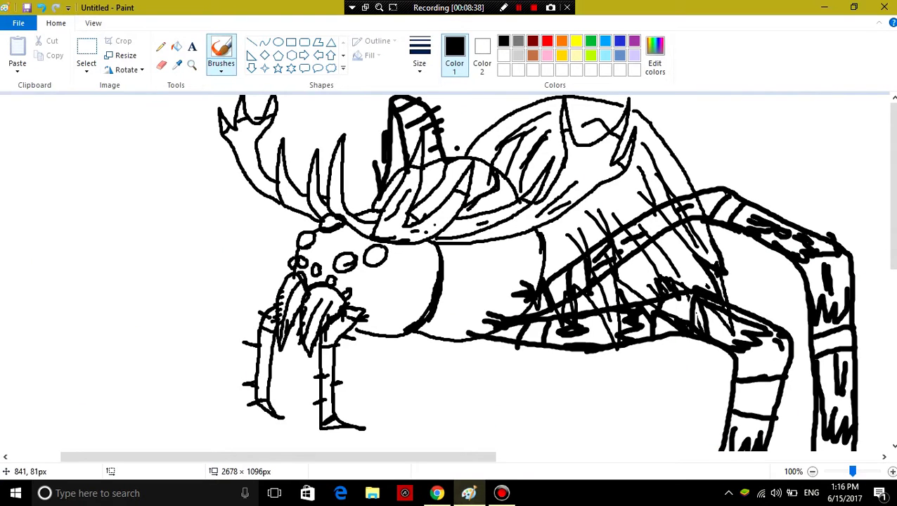
{"action": "mouse_move", "coordinate": [444, 159]}
{"action": "left_mouse_down"}
{"action": "mouse_move", "coordinate": [453, 112]}
{"action": "mouse_move", "coordinate": [464, 130]}
{"action": "mouse_move", "coordinate": [455, 156]}
{"action": "left_mouse_up"}
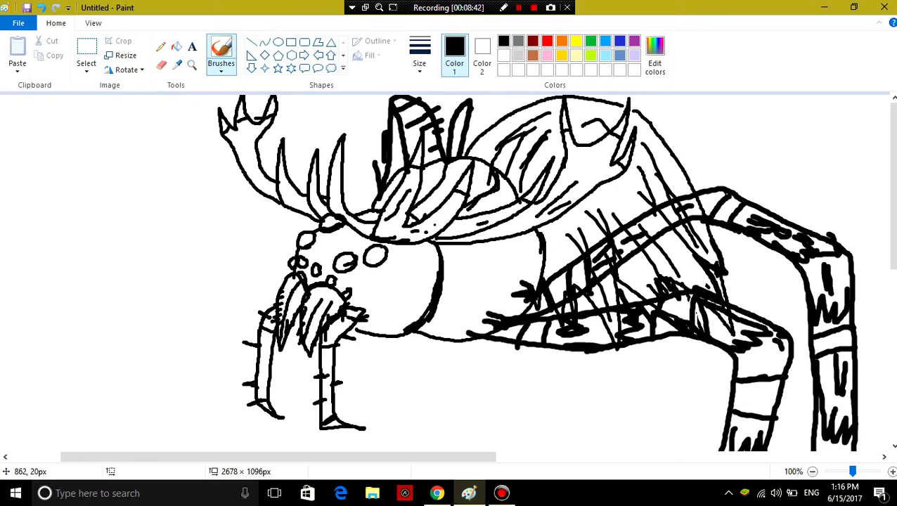
{"action": "left_click_drag", "start_coordinate": [481, 106], "coordinate": [471, 138]}
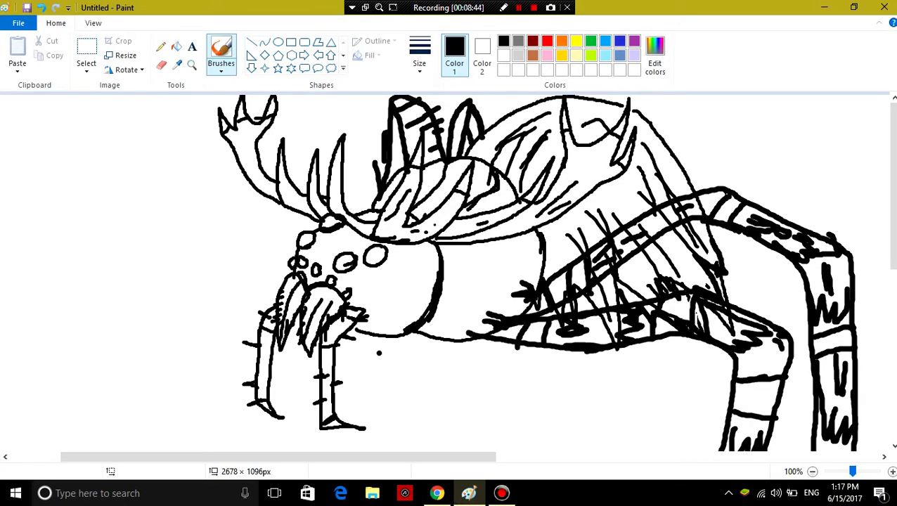
{"action": "left_click_drag", "start_coordinate": [355, 340], "coordinate": [394, 346]}
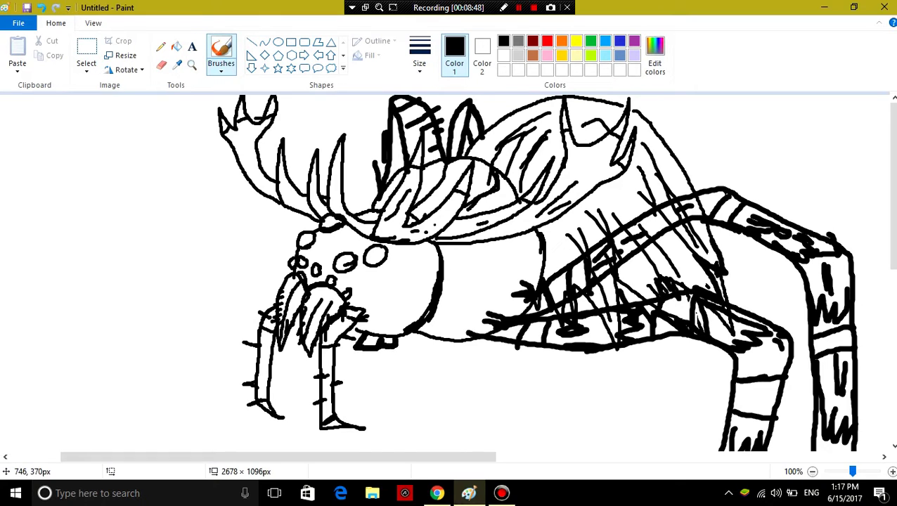
Consult the spider images and outline a front leg from behind the antlers, curving forward and down to a split hoof-like foot
{"action": "left_click", "coordinate": [438, 492]}
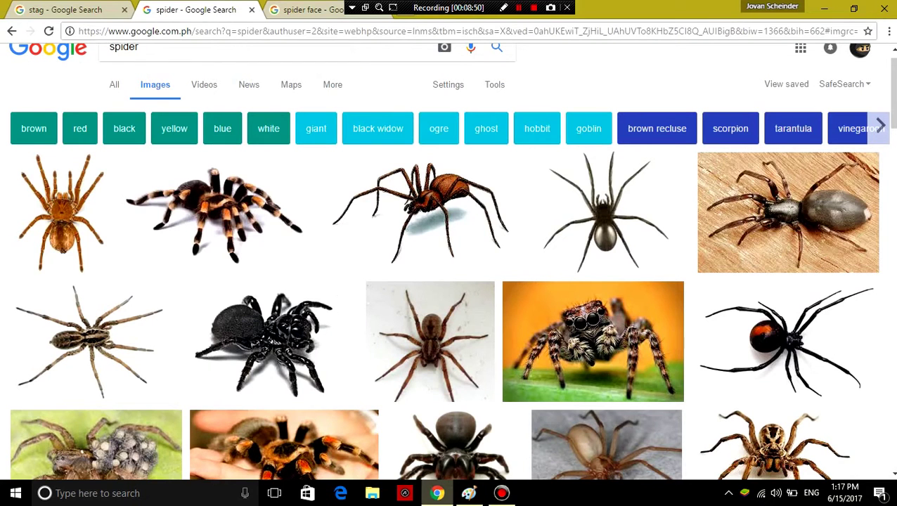
{"action": "left_click", "coordinate": [468, 493]}
{"action": "left_click", "coordinate": [437, 492]}
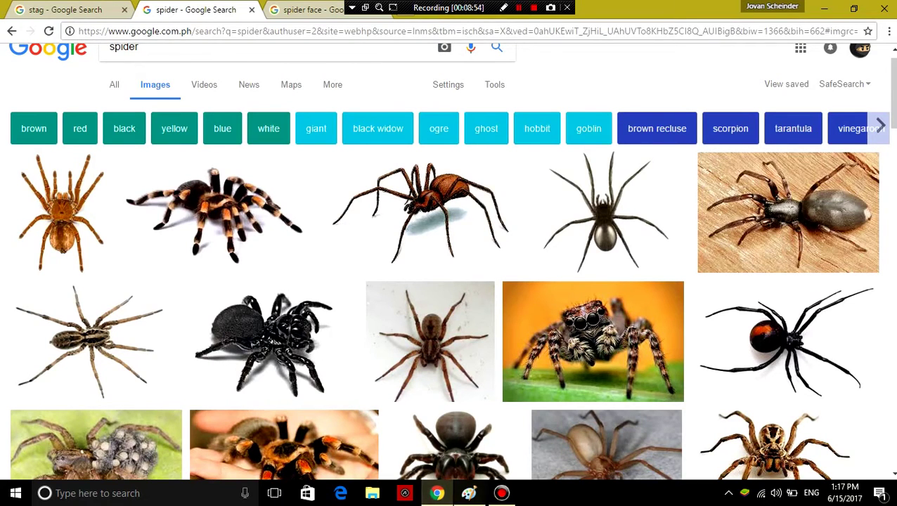
{"action": "left_click", "coordinate": [468, 492]}
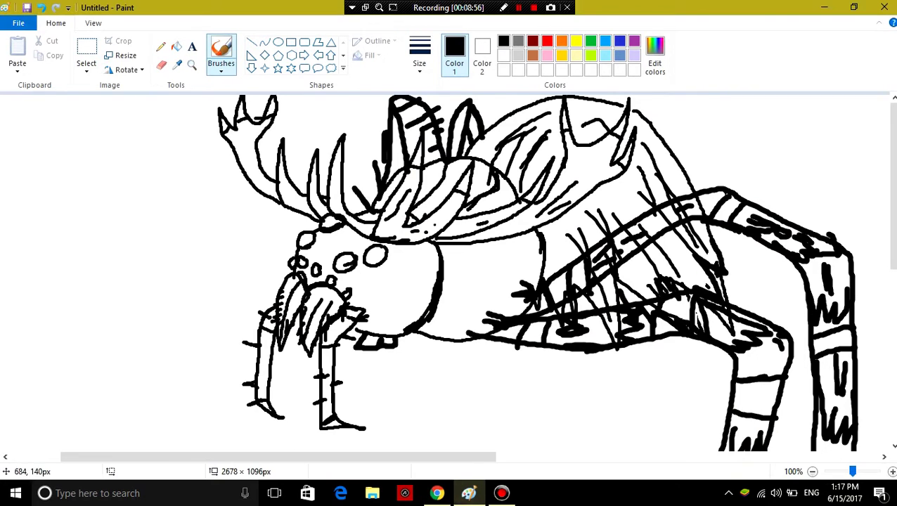
{"action": "mouse_move", "coordinate": [334, 170]}
{"action": "left_mouse_down"}
{"action": "mouse_move", "coordinate": [313, 151]}
{"action": "mouse_move", "coordinate": [281, 150]}
{"action": "left_mouse_up"}
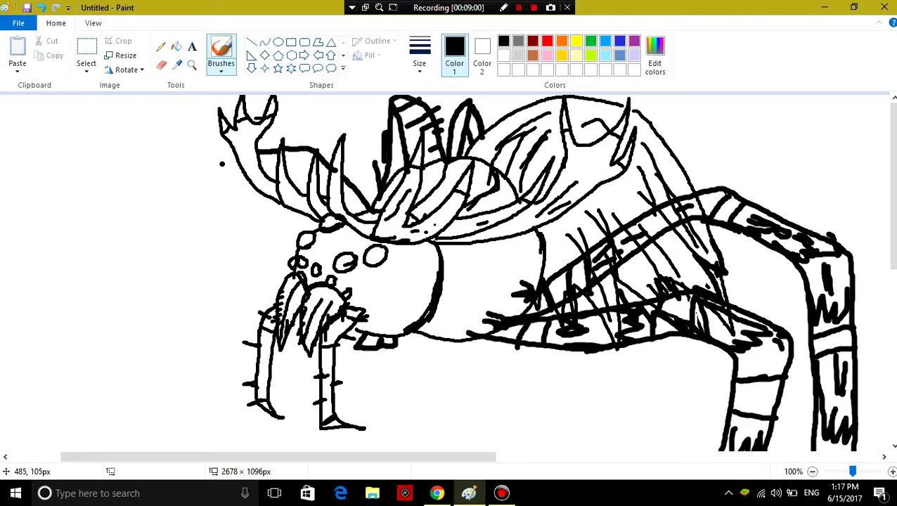
{"action": "left_click_drag", "start_coordinate": [218, 160], "coordinate": [171, 225]}
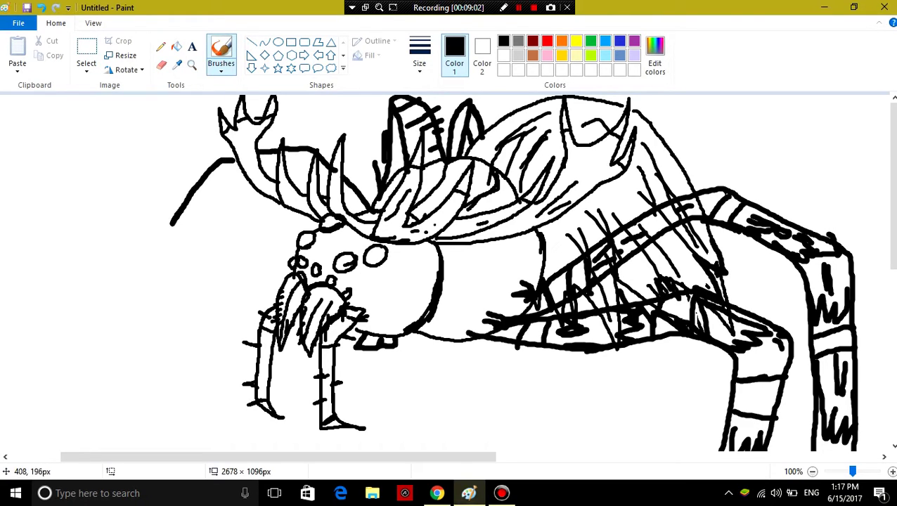
{"action": "left_click", "coordinate": [228, 151]}
{"action": "mouse_move", "coordinate": [216, 159]}
{"action": "left_mouse_down"}
{"action": "mouse_move", "coordinate": [163, 231]}
{"action": "mouse_move", "coordinate": [149, 282]}
{"action": "mouse_move", "coordinate": [144, 309]}
{"action": "mouse_move", "coordinate": [174, 327]}
{"action": "mouse_move", "coordinate": [225, 195]}
{"action": "mouse_move", "coordinate": [289, 176]}
{"action": "left_mouse_up"}
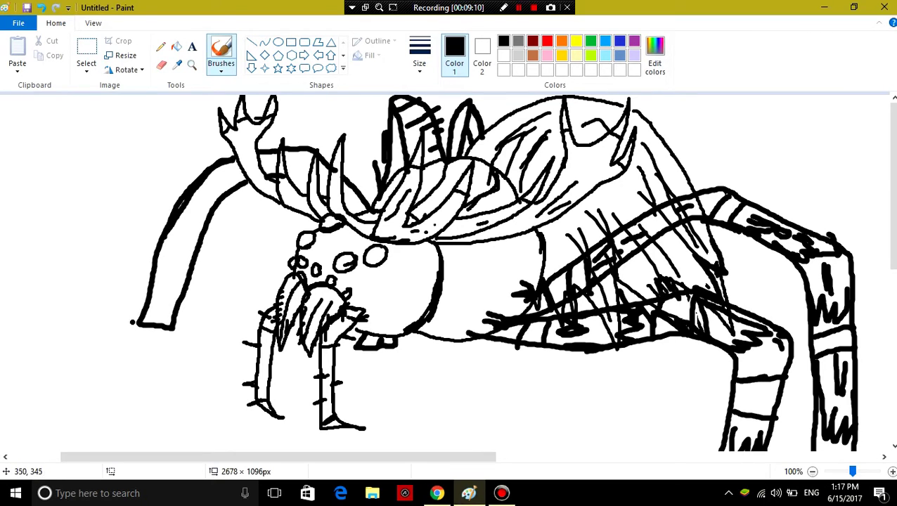
{"action": "mouse_move", "coordinate": [163, 327]}
{"action": "left_mouse_down"}
{"action": "mouse_move", "coordinate": [144, 320]}
{"action": "mouse_move", "coordinate": [116, 336]}
{"action": "mouse_move", "coordinate": [156, 347]}
{"action": "mouse_move", "coordinate": [175, 325]}
{"action": "mouse_move", "coordinate": [157, 345]}
{"action": "left_mouse_up"}
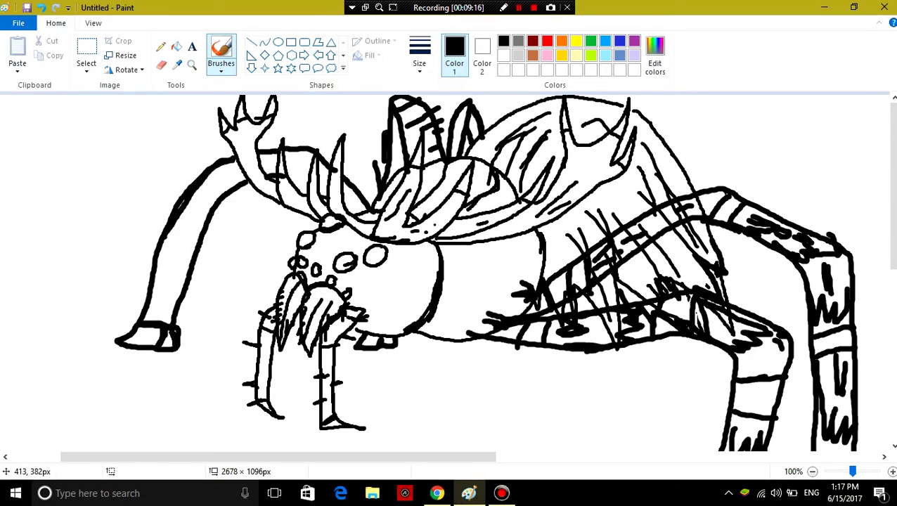
Draw cross bands on the front leg and fill its sections with jagged fur strokes up to the antlers
{"action": "mouse_move", "coordinate": [189, 229]}
{"action": "left_mouse_down"}
{"action": "mouse_move", "coordinate": [168, 239]}
{"action": "mouse_move", "coordinate": [144, 294]}
{"action": "mouse_move", "coordinate": [158, 283]}
{"action": "mouse_move", "coordinate": [156, 299]}
{"action": "mouse_move", "coordinate": [184, 308]}
{"action": "mouse_move", "coordinate": [192, 278]}
{"action": "mouse_move", "coordinate": [167, 255]}
{"action": "mouse_move", "coordinate": [163, 268]}
{"action": "mouse_move", "coordinate": [198, 268]}
{"action": "left_mouse_up"}
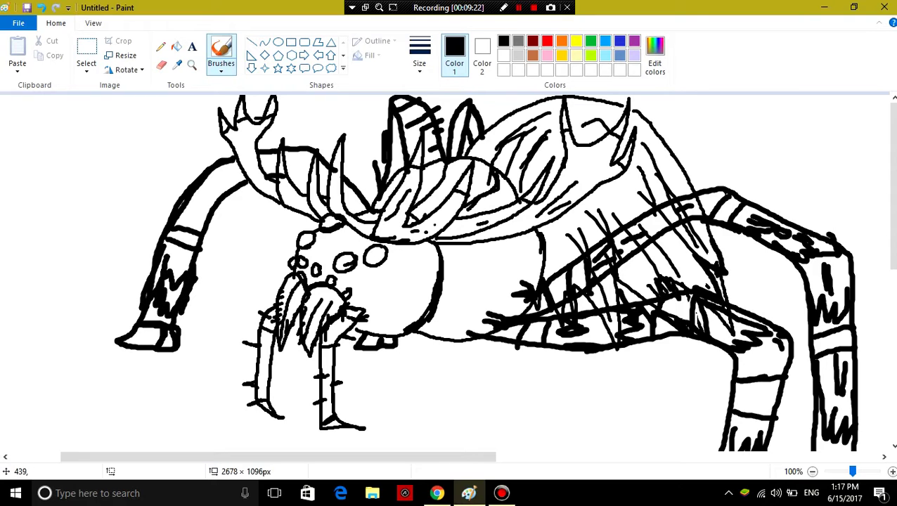
{"action": "mouse_move", "coordinate": [231, 164]}
{"action": "left_mouse_down"}
{"action": "mouse_move", "coordinate": [233, 184]}
{"action": "mouse_move", "coordinate": [187, 215]}
{"action": "mouse_move", "coordinate": [219, 191]}
{"action": "left_mouse_up"}
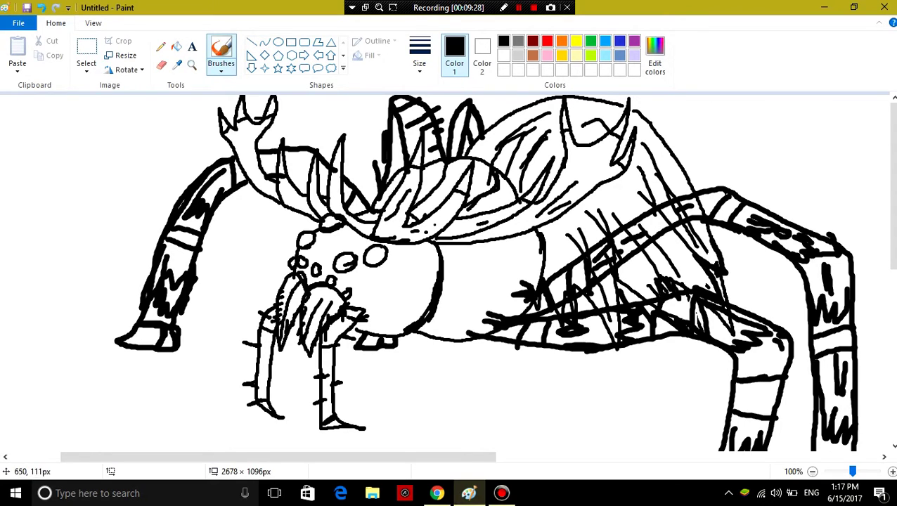
{"action": "mouse_move", "coordinate": [302, 162]}
{"action": "left_mouse_down"}
{"action": "mouse_move", "coordinate": [299, 179]}
{"action": "mouse_move", "coordinate": [314, 191]}
{"action": "left_mouse_up"}
{"action": "left_click", "coordinate": [272, 163]}
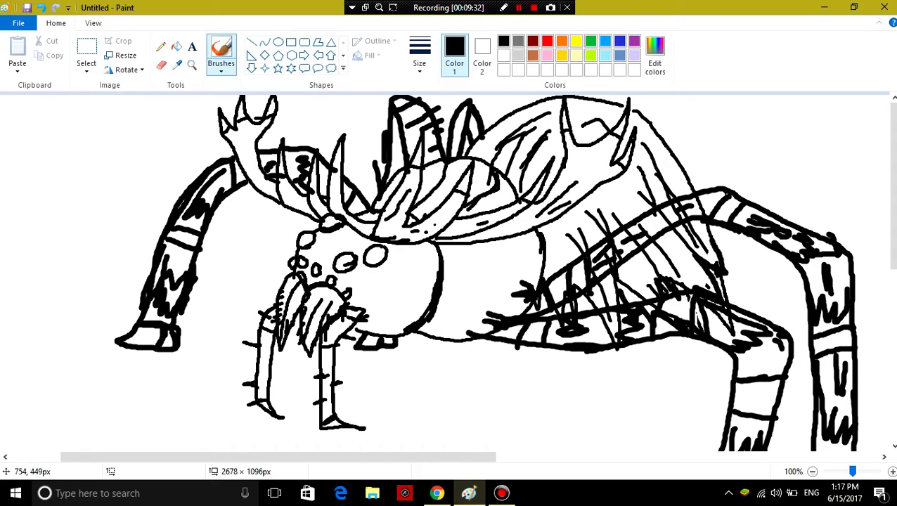
Consult the spider images and draw both edges of another near-side leg from the body's underside, bending down at the knee
{"action": "left_click", "coordinate": [436, 493]}
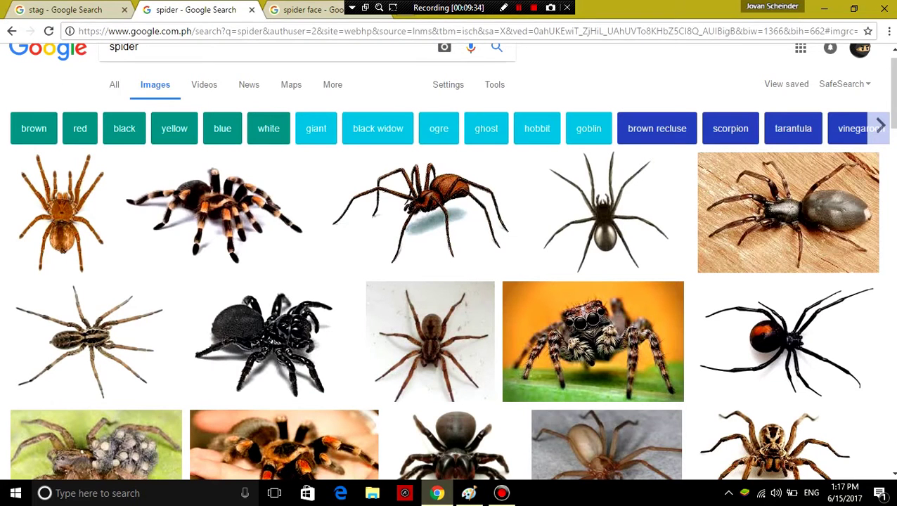
{"action": "left_click", "coordinate": [470, 492]}
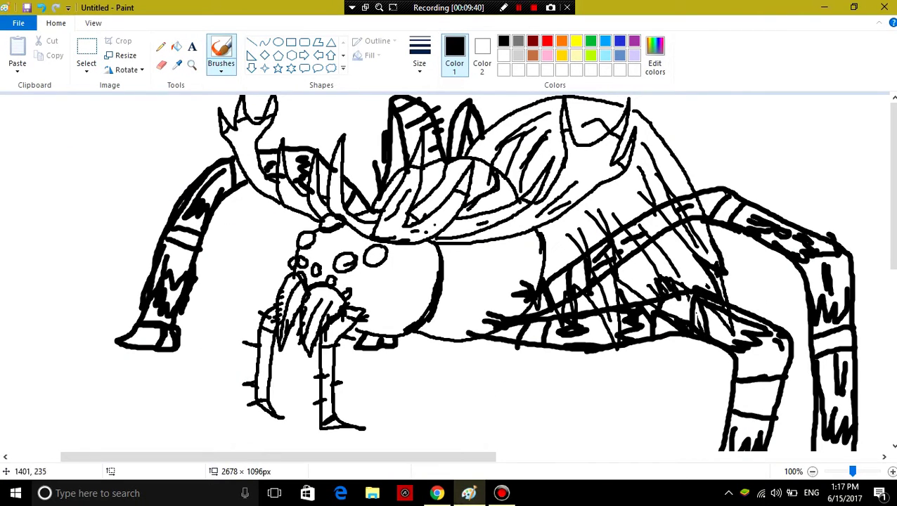
{"action": "scroll", "coordinate": [891, 210], "scroll_direction": "down", "scroll_amount": 1}
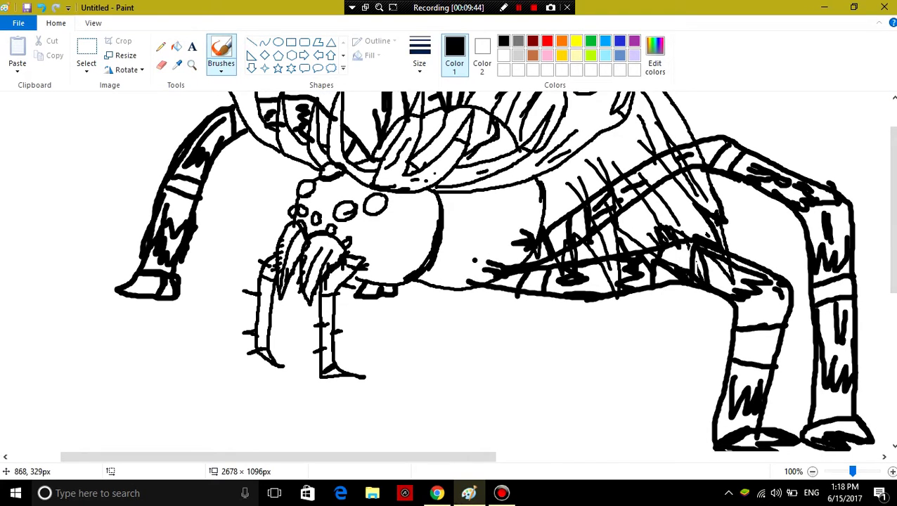
{"action": "left_click", "coordinate": [437, 492]}
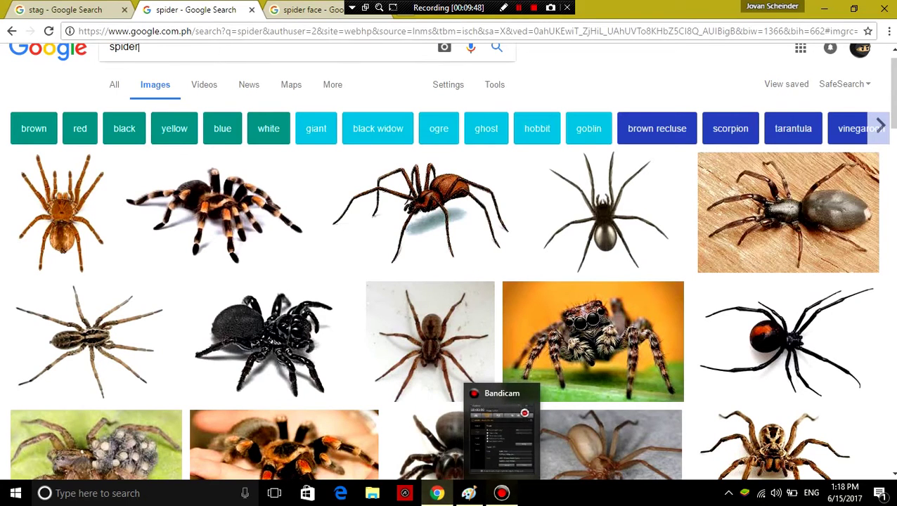
{"action": "left_click", "coordinate": [469, 493]}
{"action": "scroll", "coordinate": [450, 281], "scroll_direction": "down", "scroll_amount": 2}
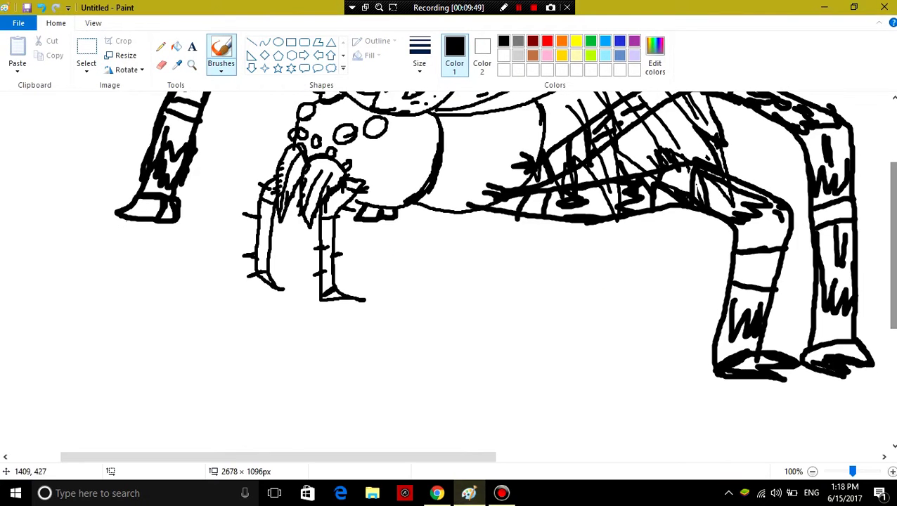
{"action": "mouse_move", "coordinate": [449, 208]}
{"action": "left_mouse_down"}
{"action": "mouse_move", "coordinate": [579, 205]}
{"action": "mouse_move", "coordinate": [634, 288]}
{"action": "mouse_move", "coordinate": [620, 351]}
{"action": "mouse_move", "coordinate": [625, 418]}
{"action": "mouse_move", "coordinate": [637, 444]}
{"action": "left_mouse_up"}
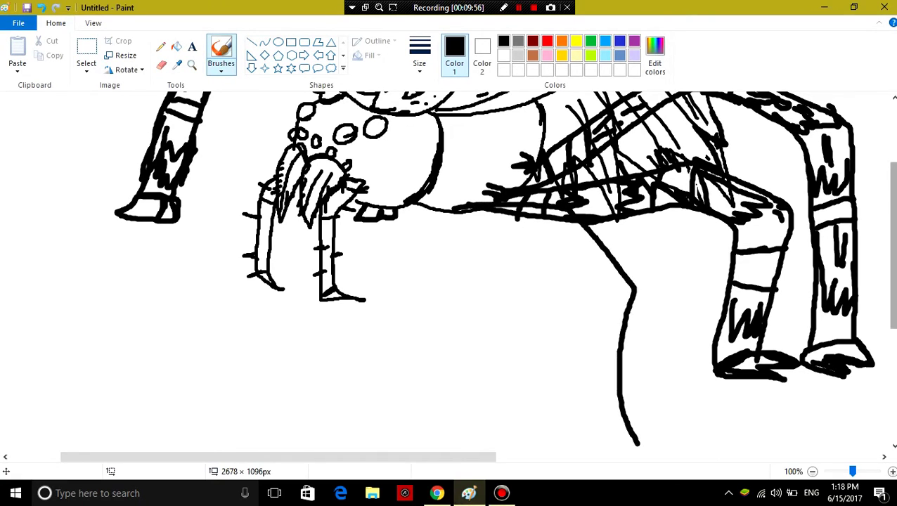
{"action": "scroll", "coordinate": [504, 225], "scroll_direction": "down", "scroll_amount": 3}
{"action": "scroll", "coordinate": [504, 225], "scroll_direction": "up", "scroll_amount": 3}
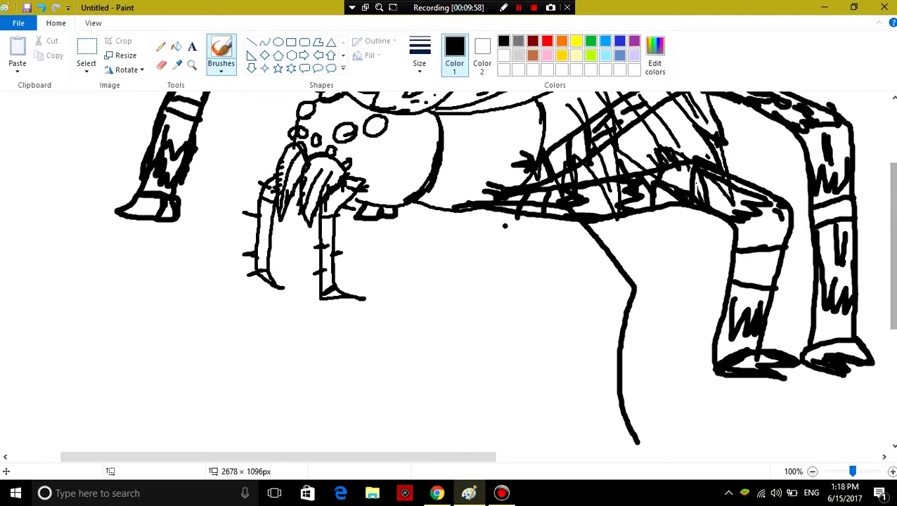
{"action": "mouse_move", "coordinate": [465, 204]}
{"action": "left_mouse_down"}
{"action": "mouse_move", "coordinate": [455, 196]}
{"action": "mouse_move", "coordinate": [482, 187]}
{"action": "mouse_move", "coordinate": [469, 185]}
{"action": "mouse_move", "coordinate": [481, 229]}
{"action": "mouse_move", "coordinate": [560, 243]}
{"action": "mouse_move", "coordinate": [584, 272]}
{"action": "mouse_move", "coordinate": [599, 438]}
{"action": "left_mouse_up"}
Close the lower end of the new near-side leg and draw a split hoof-like foot beneath it
{"action": "scroll", "coordinate": [492, 274], "scroll_direction": "down", "scroll_amount": 3}
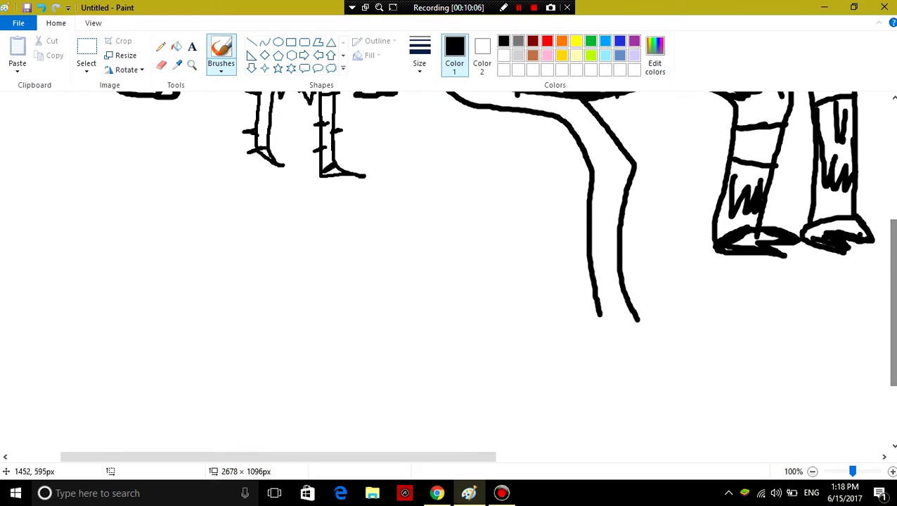
{"action": "mouse_move", "coordinate": [596, 314]}
{"action": "left_mouse_down"}
{"action": "mouse_move", "coordinate": [622, 326]}
{"action": "mouse_move", "coordinate": [646, 322]}
{"action": "left_mouse_up"}
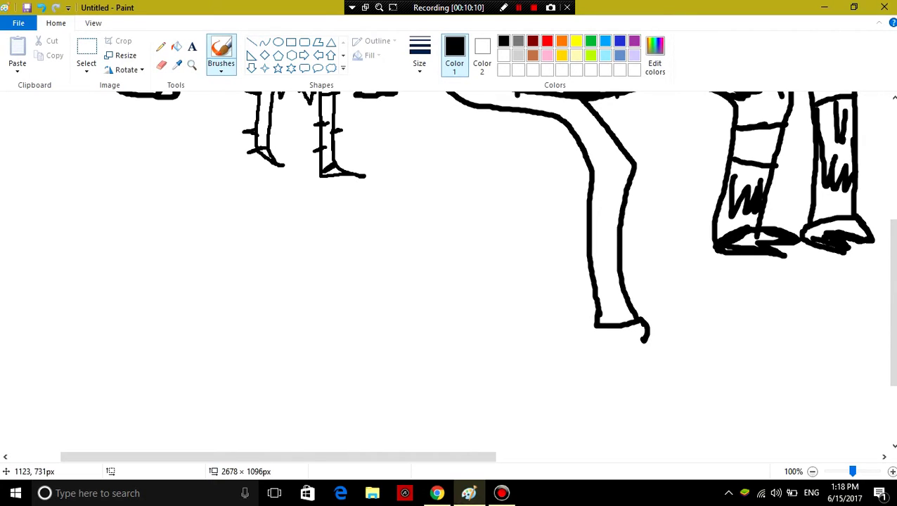
{"action": "mouse_move", "coordinate": [644, 340]}
{"action": "left_mouse_down"}
{"action": "mouse_move", "coordinate": [642, 351]}
{"action": "mouse_move", "coordinate": [624, 351]}
{"action": "mouse_move", "coordinate": [621, 327]}
{"action": "mouse_move", "coordinate": [603, 356]}
{"action": "mouse_move", "coordinate": [595, 335]}
{"action": "left_mouse_up"}
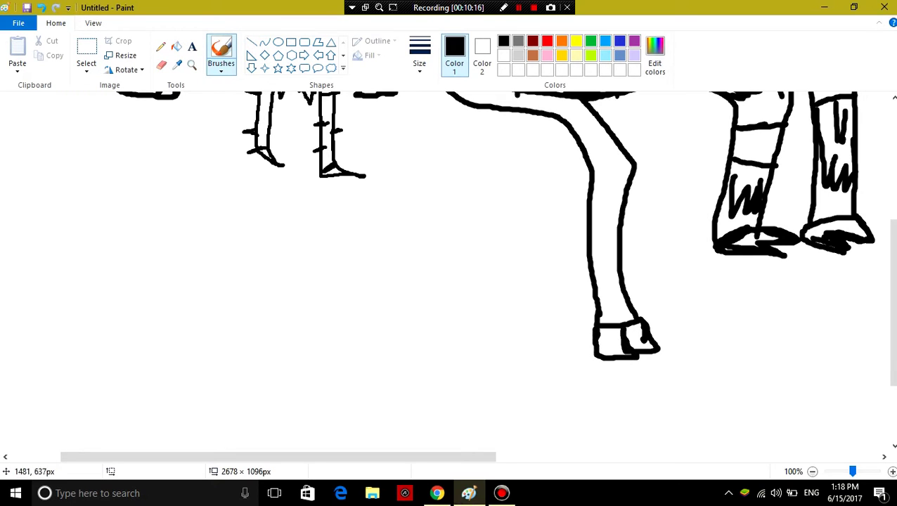
Draw two cross bands below the new leg's knee and add jagged fur strokes down its lower section
{"action": "scroll", "coordinate": [618, 338], "scroll_direction": "up", "scroll_amount": 3}
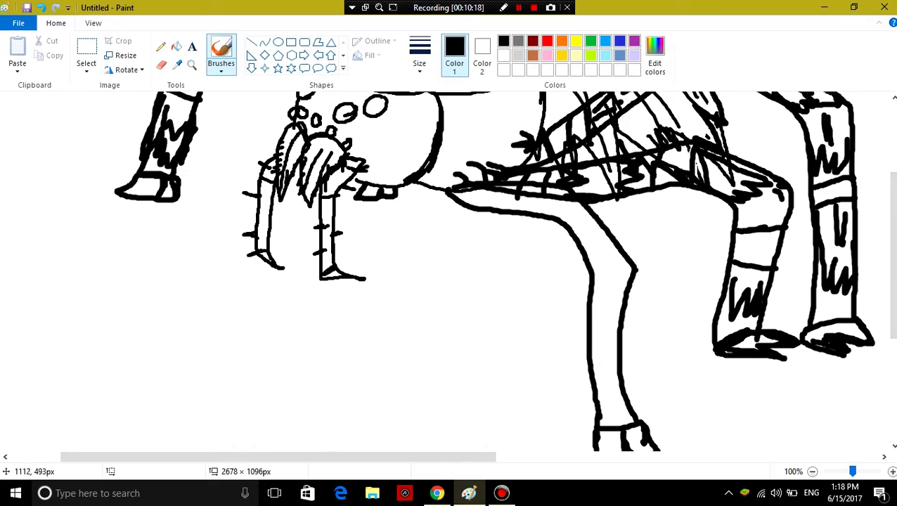
{"action": "mouse_move", "coordinate": [607, 271]}
{"action": "left_mouse_down"}
{"action": "mouse_move", "coordinate": [602, 295]}
{"action": "mouse_move", "coordinate": [591, 295]}
{"action": "mouse_move", "coordinate": [631, 295]}
{"action": "mouse_move", "coordinate": [592, 343]}
{"action": "mouse_move", "coordinate": [597, 404]}
{"action": "mouse_move", "coordinate": [605, 388]}
{"action": "mouse_move", "coordinate": [616, 400]}
{"action": "mouse_move", "coordinate": [622, 368]}
{"action": "left_mouse_up"}
{"action": "left_click_drag", "start_coordinate": [616, 307], "coordinate": [610, 347]}
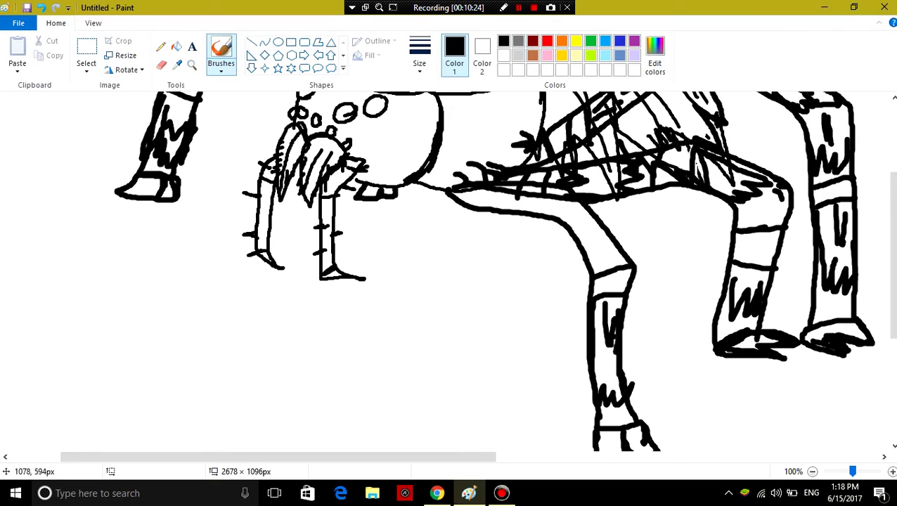
{"action": "left_click_drag", "start_coordinate": [605, 407], "coordinate": [610, 413]}
Add marking strokes along the new leg's upper section, from the knee back to where it joins the body
{"action": "mouse_move", "coordinate": [604, 232]}
{"action": "left_mouse_down"}
{"action": "mouse_move", "coordinate": [611, 254]}
{"action": "mouse_move", "coordinate": [600, 258]}
{"action": "mouse_move", "coordinate": [549, 215]}
{"action": "mouse_move", "coordinate": [571, 217]}
{"action": "mouse_move", "coordinate": [583, 227]}
{"action": "left_mouse_up"}
{"action": "mouse_move", "coordinate": [522, 196]}
{"action": "left_mouse_down"}
{"action": "mouse_move", "coordinate": [506, 210]}
{"action": "mouse_move", "coordinate": [533, 219]}
{"action": "left_mouse_up"}
{"action": "left_click_drag", "start_coordinate": [492, 194], "coordinate": [479, 205]}
{"action": "mouse_move", "coordinate": [891, 212]}
{"action": "left_mouse_down"}
{"action": "mouse_move", "coordinate": [891, 144]}
{"action": "mouse_move", "coordinate": [891, 179]}
{"action": "left_mouse_up"}
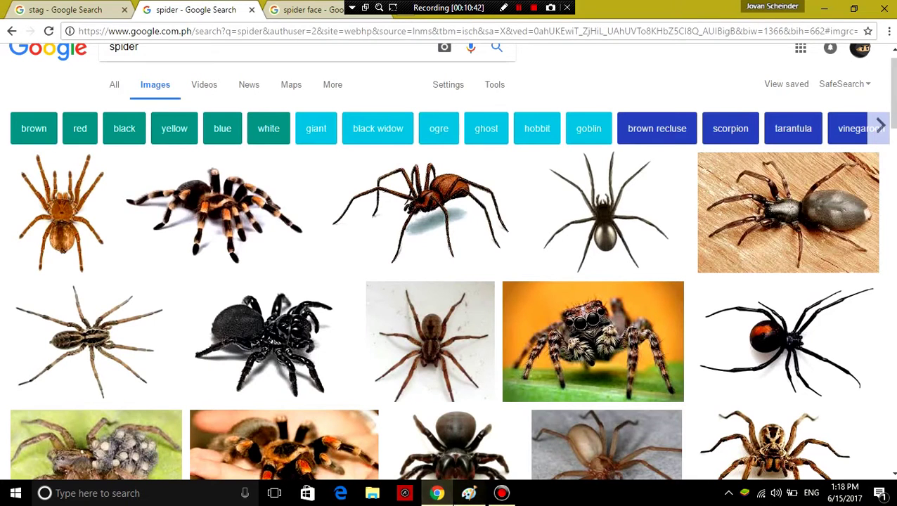
Return to Paint and draw a near-side leg behind the fangs, with a banded knee and fur strokes on both sections
{"action": "left_click", "coordinate": [468, 493]}
{"action": "scroll", "coordinate": [466, 386], "scroll_direction": "down", "scroll_amount": 3}
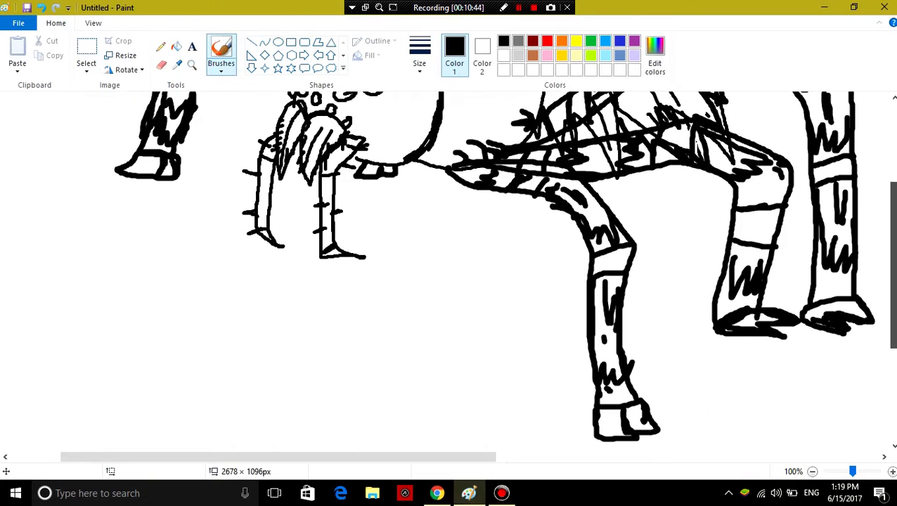
{"action": "mouse_move", "coordinate": [420, 154]}
{"action": "left_mouse_down"}
{"action": "mouse_move", "coordinate": [333, 285]}
{"action": "mouse_move", "coordinate": [354, 341]}
{"action": "mouse_move", "coordinate": [331, 424]}
{"action": "mouse_move", "coordinate": [381, 431]}
{"action": "mouse_move", "coordinate": [392, 420]}
{"action": "mouse_move", "coordinate": [403, 349]}
{"action": "mouse_move", "coordinate": [384, 299]}
{"action": "mouse_move", "coordinate": [452, 128]}
{"action": "mouse_move", "coordinate": [398, 267]}
{"action": "mouse_move", "coordinate": [345, 293]}
{"action": "mouse_move", "coordinate": [357, 327]}
{"action": "mouse_move", "coordinate": [340, 421]}
{"action": "mouse_move", "coordinate": [363, 397]}
{"action": "mouse_move", "coordinate": [378, 411]}
{"action": "mouse_move", "coordinate": [390, 408]}
{"action": "mouse_move", "coordinate": [395, 323]}
{"action": "mouse_move", "coordinate": [360, 361]}
{"action": "mouse_move", "coordinate": [387, 330]}
{"action": "left_mouse_up"}
{"action": "mouse_move", "coordinate": [415, 181]}
{"action": "left_mouse_down"}
{"action": "mouse_move", "coordinate": [380, 204]}
{"action": "mouse_move", "coordinate": [390, 246]}
{"action": "mouse_move", "coordinate": [419, 198]}
{"action": "mouse_move", "coordinate": [421, 170]}
{"action": "mouse_move", "coordinate": [378, 229]}
{"action": "mouse_move", "coordinate": [365, 280]}
{"action": "mouse_move", "coordinate": [376, 283]}
{"action": "mouse_move", "coordinate": [387, 259]}
{"action": "left_mouse_up"}
{"action": "left_click_drag", "start_coordinate": [890, 264], "coordinate": [891, 237]}
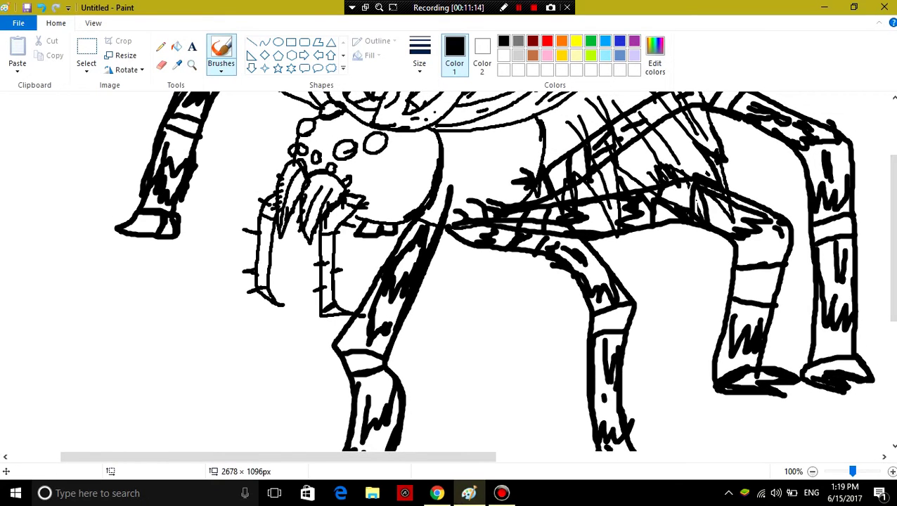
Draw the curved outer edge of a foremost leg from beside the mouth, and add a split hoof to the previous leg
{"action": "mouse_move", "coordinate": [281, 172]}
{"action": "left_mouse_down"}
{"action": "mouse_move", "coordinate": [194, 242]}
{"action": "mouse_move", "coordinate": [160, 402]}
{"action": "left_mouse_up"}
{"action": "key", "text": "ctrl+z"}
{"action": "mouse_move", "coordinate": [891, 237]}
{"action": "left_mouse_down"}
{"action": "mouse_move", "coordinate": [891, 186]}
{"action": "mouse_move", "coordinate": [891, 272]}
{"action": "left_mouse_up"}
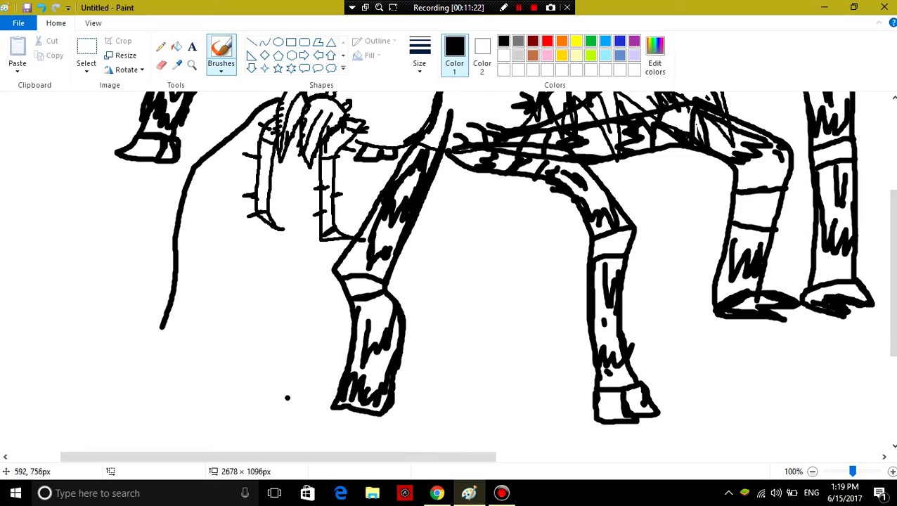
{"action": "mouse_move", "coordinate": [332, 410]}
{"action": "left_mouse_down"}
{"action": "mouse_move", "coordinate": [325, 431]}
{"action": "mouse_move", "coordinate": [381, 436]}
{"action": "mouse_move", "coordinate": [385, 417]}
{"action": "mouse_move", "coordinate": [358, 418]}
{"action": "mouse_move", "coordinate": [354, 432]}
{"action": "mouse_move", "coordinate": [362, 412]}
{"action": "left_mouse_up"}
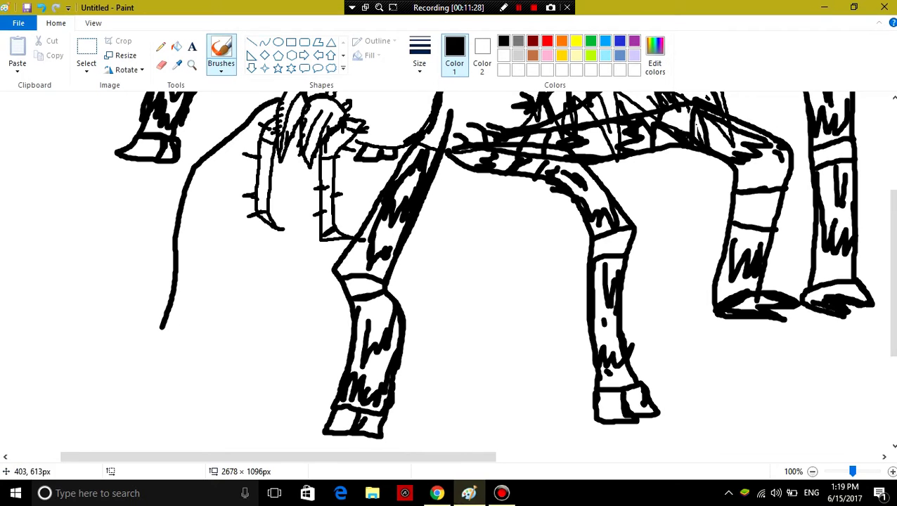
Draw the foremost leg's inner edge, close its lower end and add a small split hoof beneath it
{"action": "left_click_drag", "start_coordinate": [891, 273], "coordinate": [891, 253]}
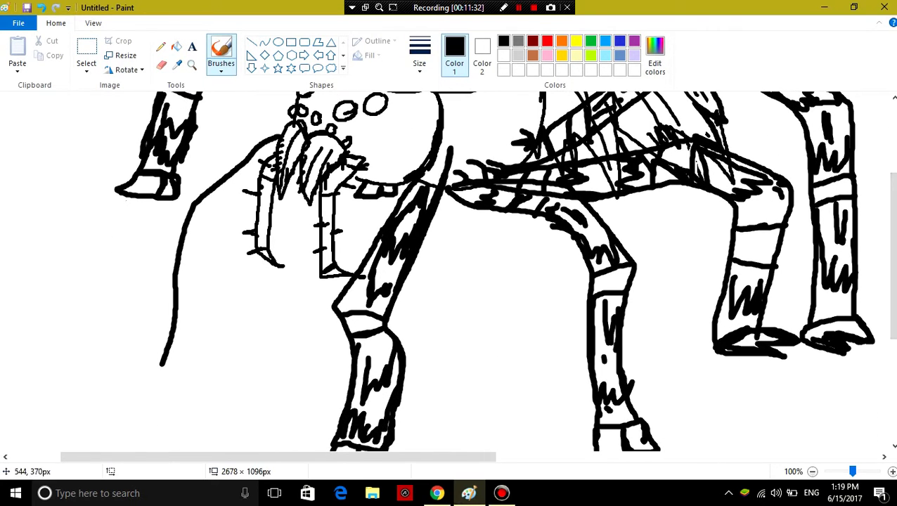
{"action": "mouse_move", "coordinate": [256, 186]}
{"action": "left_mouse_down"}
{"action": "mouse_move", "coordinate": [211, 236]}
{"action": "mouse_move", "coordinate": [173, 380]}
{"action": "mouse_move", "coordinate": [162, 362]}
{"action": "mouse_move", "coordinate": [151, 378]}
{"action": "mouse_move", "coordinate": [184, 385]}
{"action": "left_mouse_up"}
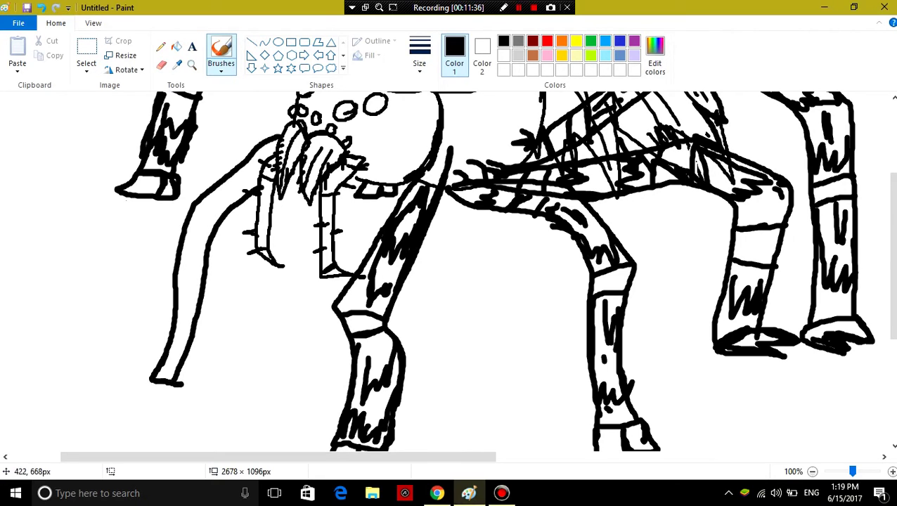
{"action": "scroll", "coordinate": [184, 366], "scroll_direction": "down", "scroll_amount": 3}
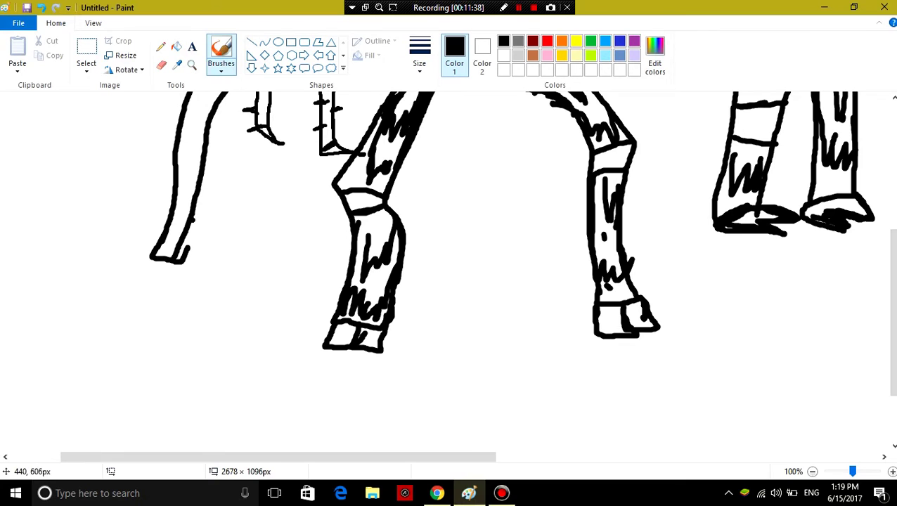
{"action": "mouse_move", "coordinate": [193, 219]}
{"action": "left_mouse_down"}
{"action": "mouse_move", "coordinate": [178, 253]}
{"action": "mouse_move", "coordinate": [186, 246]}
{"action": "mouse_move", "coordinate": [177, 281]}
{"action": "mouse_move", "coordinate": [148, 284]}
{"action": "mouse_move", "coordinate": [149, 258]}
{"action": "mouse_move", "coordinate": [164, 262]}
{"action": "mouse_move", "coordinate": [160, 284]}
{"action": "left_mouse_up"}
{"action": "scroll", "coordinate": [215, 294], "scroll_direction": "up", "scroll_amount": 4}
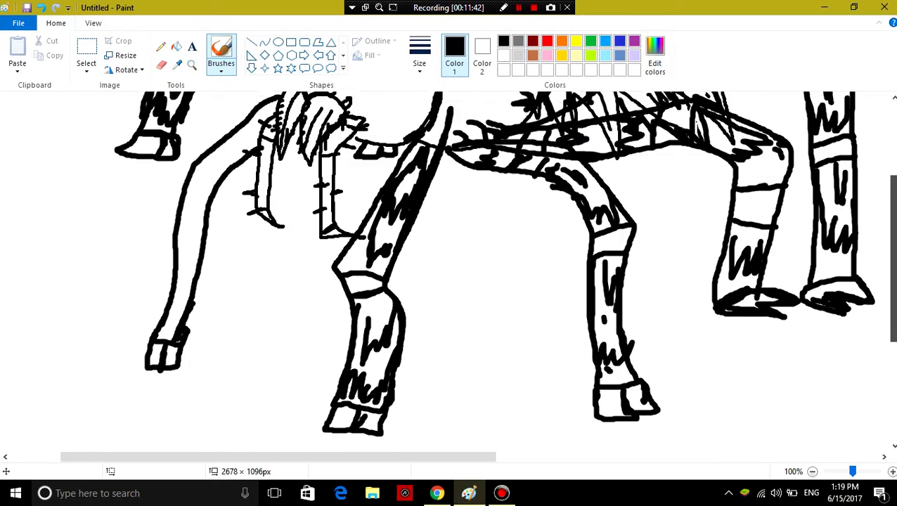
{"action": "scroll", "coordinate": [214, 295], "scroll_direction": "down", "scroll_amount": 1}
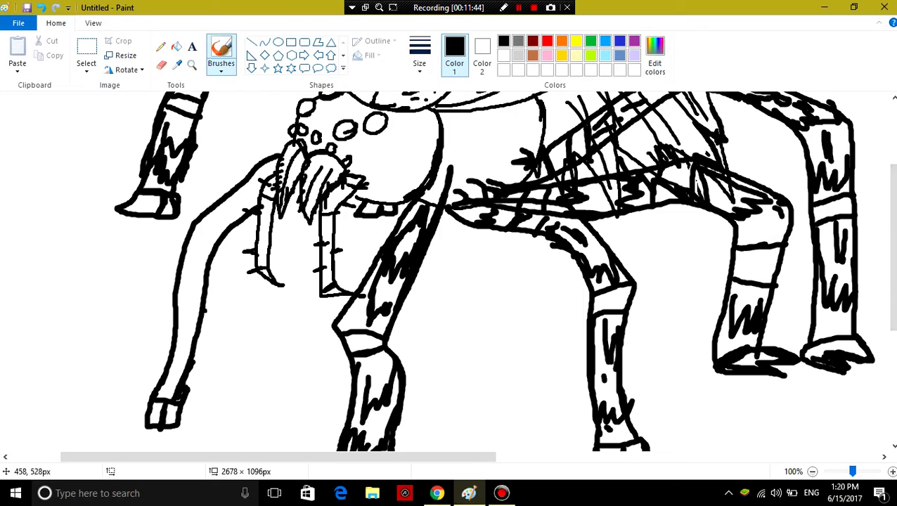
Add cross bands and jagged fur strokes along the lower and upper sections of the foremost leg
{"action": "mouse_move", "coordinate": [204, 310]}
{"action": "left_mouse_down"}
{"action": "mouse_move", "coordinate": [173, 310]}
{"action": "mouse_move", "coordinate": [193, 328]}
{"action": "mouse_move", "coordinate": [173, 328]}
{"action": "mouse_move", "coordinate": [149, 386]}
{"action": "mouse_move", "coordinate": [168, 388]}
{"action": "mouse_move", "coordinate": [197, 370]}
{"action": "mouse_move", "coordinate": [199, 341]}
{"action": "left_mouse_up"}
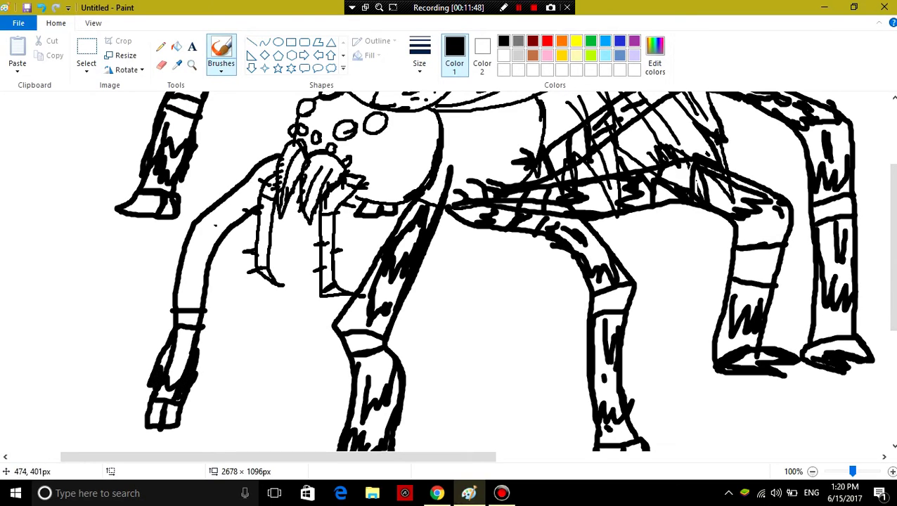
{"action": "left_click_drag", "start_coordinate": [233, 192], "coordinate": [241, 216]}
{"action": "mouse_move", "coordinate": [245, 185]}
{"action": "left_mouse_down"}
{"action": "mouse_move", "coordinate": [253, 207]}
{"action": "mouse_move", "coordinate": [193, 230]}
{"action": "mouse_move", "coordinate": [181, 272]}
{"action": "mouse_move", "coordinate": [199, 274]}
{"action": "mouse_move", "coordinate": [227, 215]}
{"action": "mouse_move", "coordinate": [202, 239]}
{"action": "left_mouse_up"}
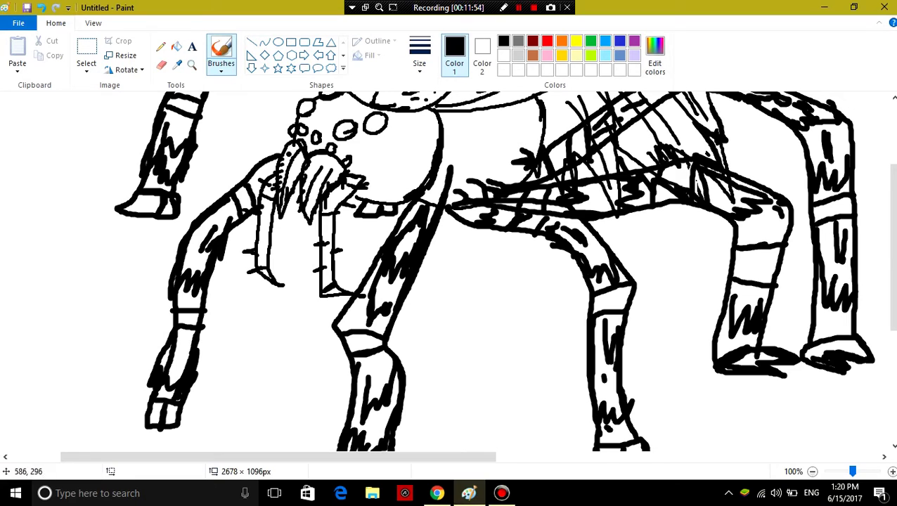
Fill the spider's eyes on the face with black
{"action": "left_click_drag", "start_coordinate": [892, 247], "coordinate": [892, 214]}
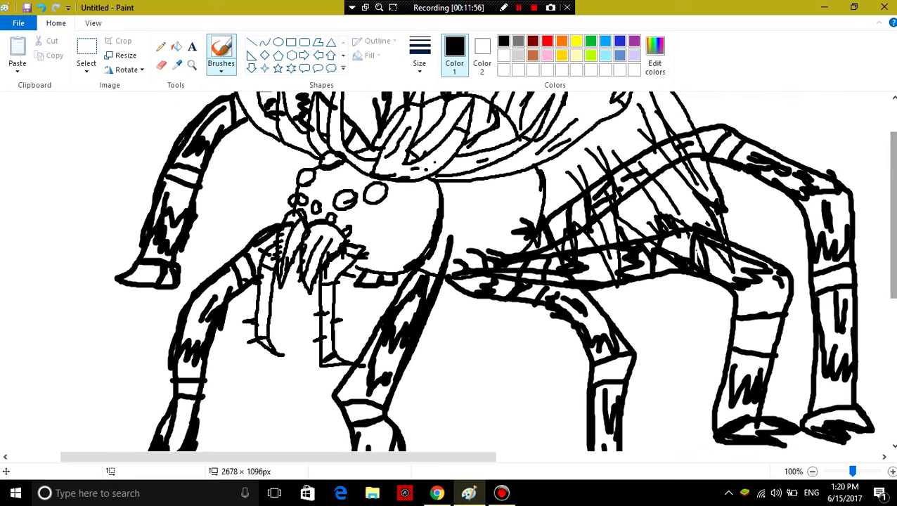
{"action": "left_click", "coordinate": [177, 47]}
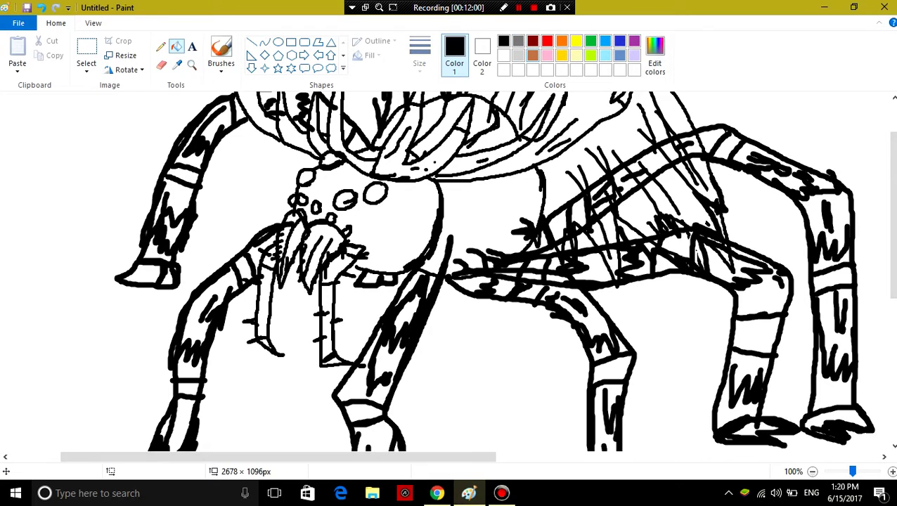
{"action": "left_click", "coordinate": [374, 193]}
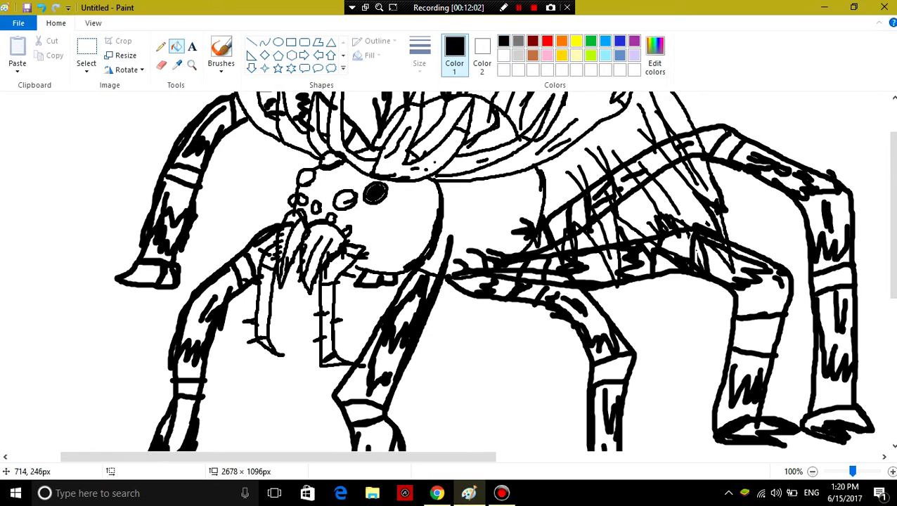
{"action": "left_click", "coordinate": [344, 200]}
{"action": "left_click", "coordinate": [326, 156]}
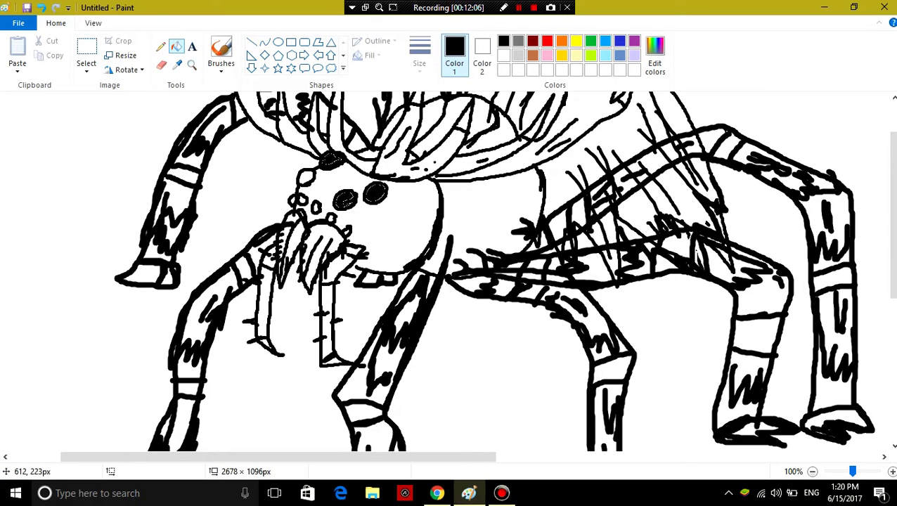
{"action": "left_click", "coordinate": [305, 177]}
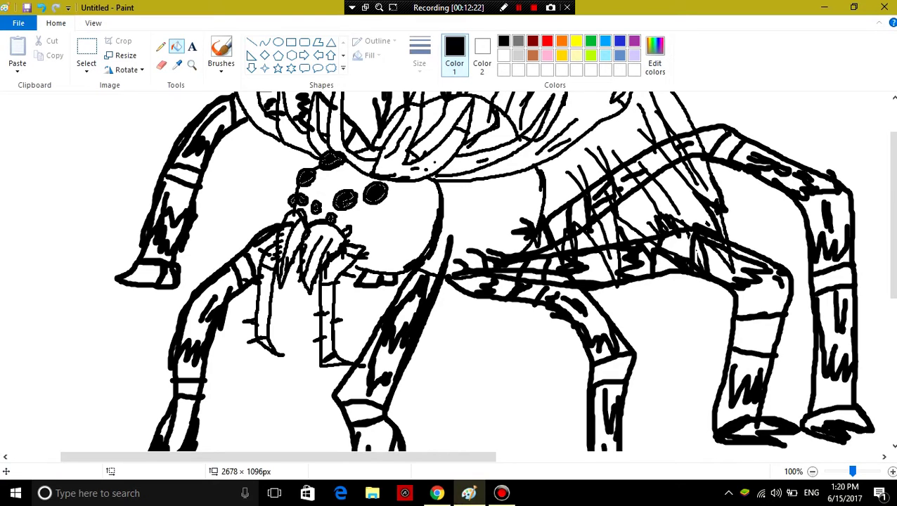
Brush the remaining small eye black and paint white highlight dots in all the eyes
{"action": "left_click", "coordinate": [221, 60]}
{"action": "left_click", "coordinate": [220, 91]}
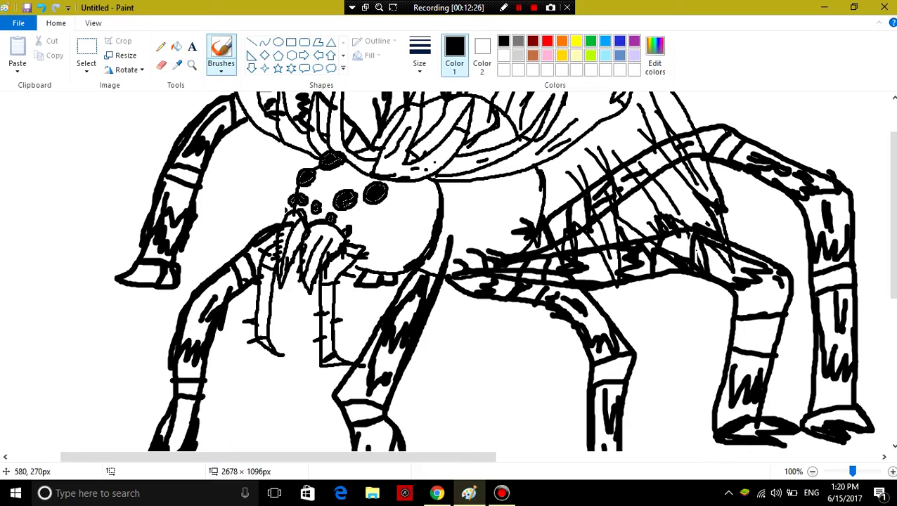
{"action": "left_click", "coordinate": [503, 56]}
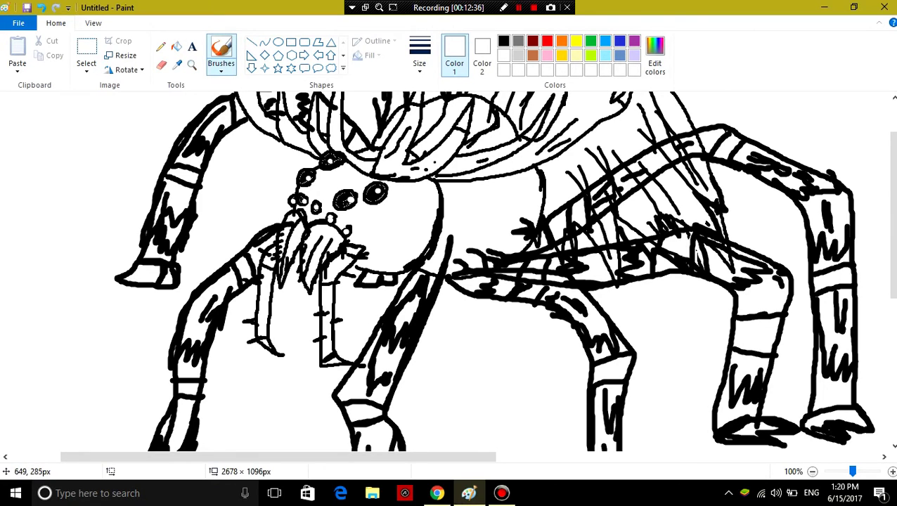
Mix a custom dark red and fill the creature's head with it
{"action": "left_click", "coordinate": [176, 46]}
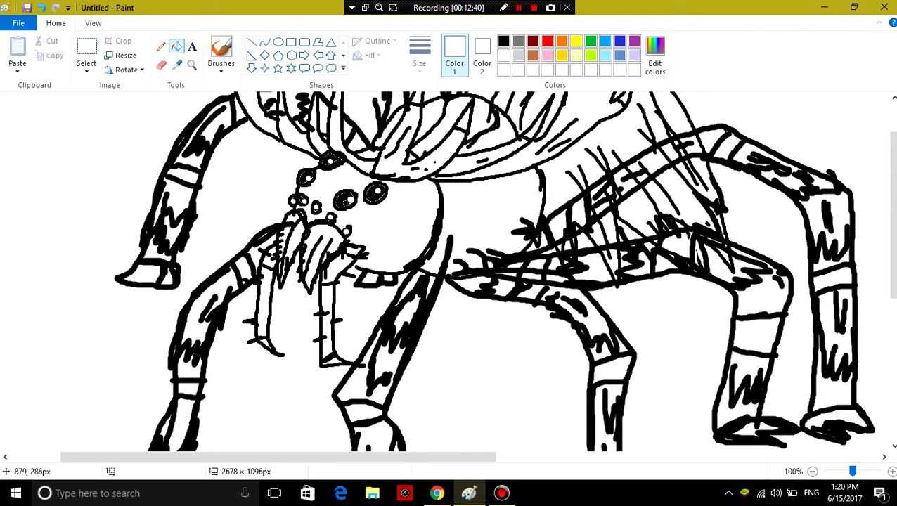
{"action": "left_click", "coordinate": [654, 56]}
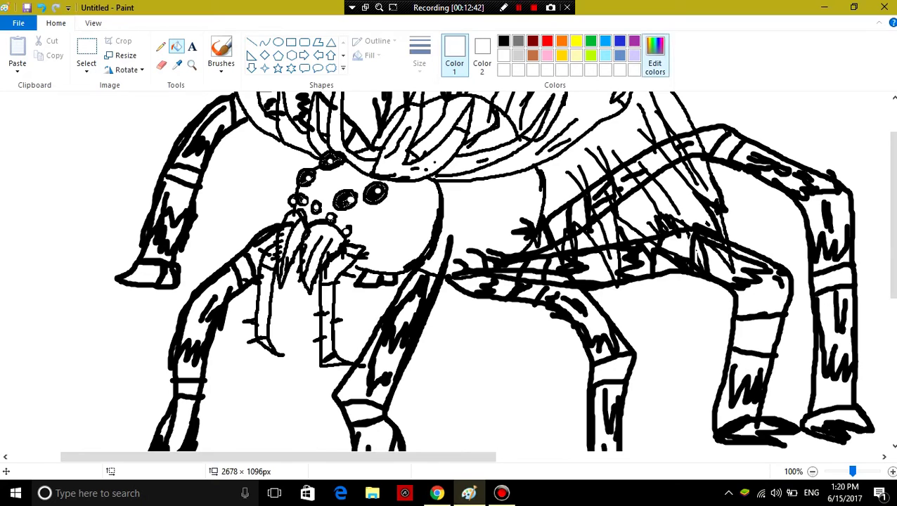
{"action": "left_click", "coordinate": [457, 229]}
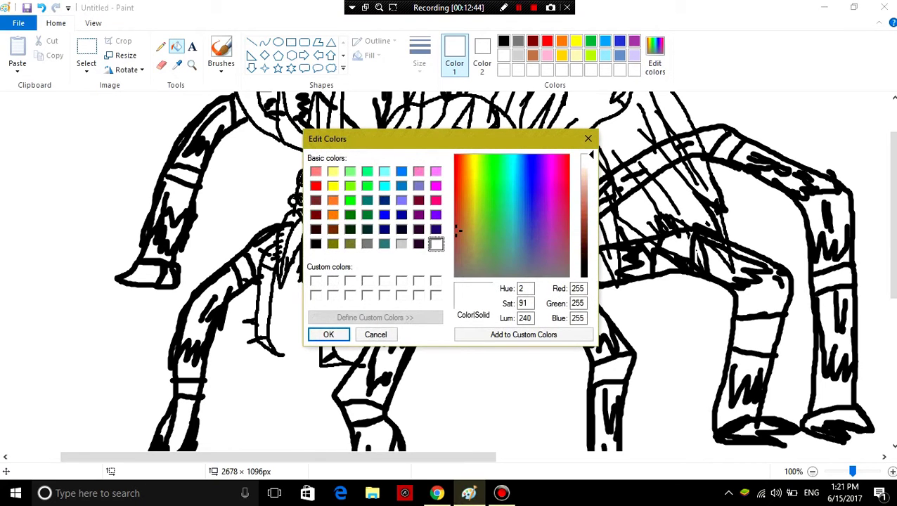
{"action": "left_click_drag", "start_coordinate": [584, 168], "coordinate": [584, 234]}
{"action": "left_click", "coordinate": [328, 335]}
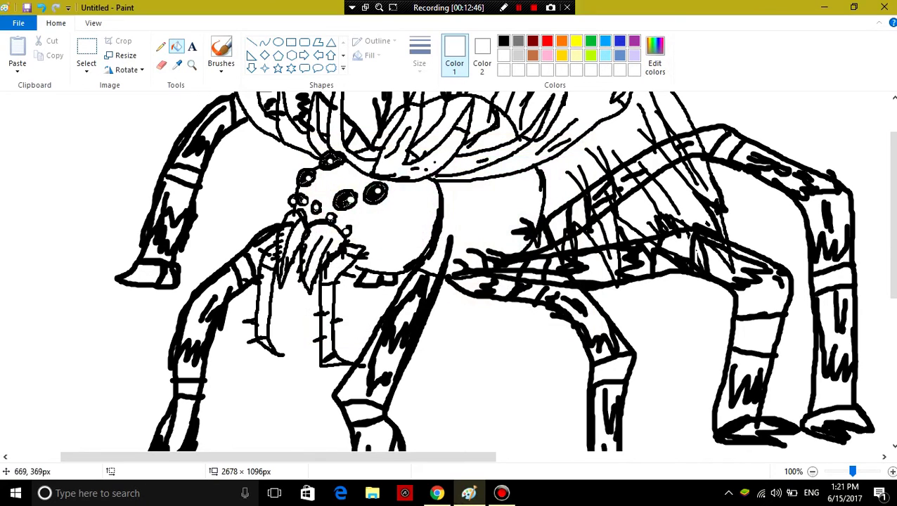
{"action": "left_click", "coordinate": [419, 227]}
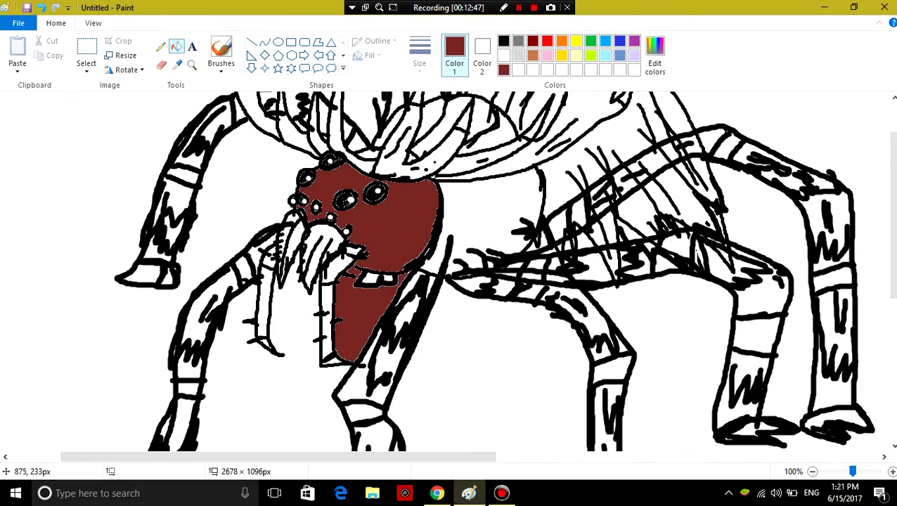
Fill the head with white again and close the gap in its lower outline beside the fangs with a black brush
{"action": "left_click", "coordinate": [503, 55]}
{"action": "left_click", "coordinate": [421, 243]}
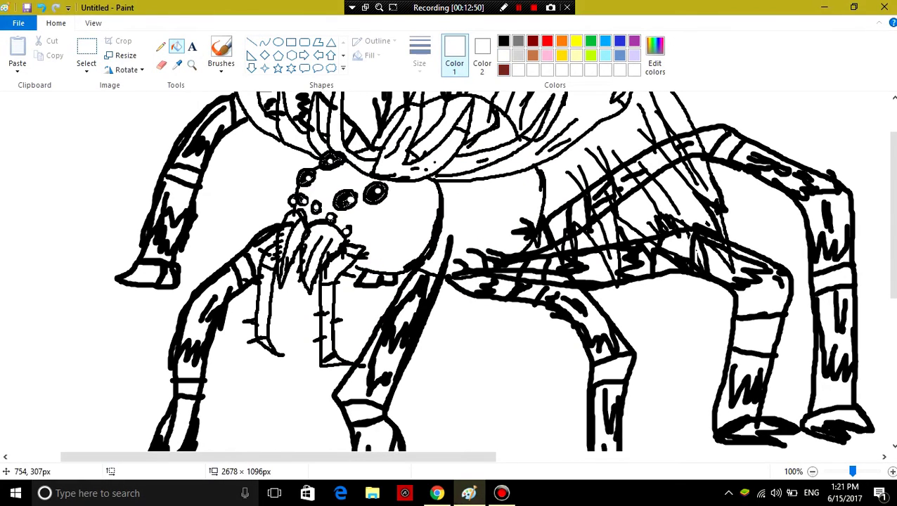
{"action": "left_click", "coordinate": [503, 41]}
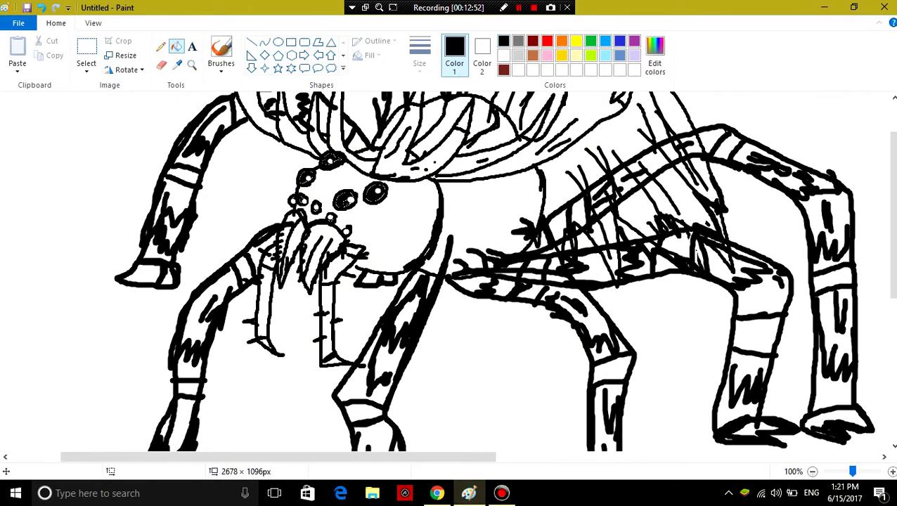
{"action": "left_click", "coordinate": [221, 60]}
{"action": "left_click", "coordinate": [220, 90]}
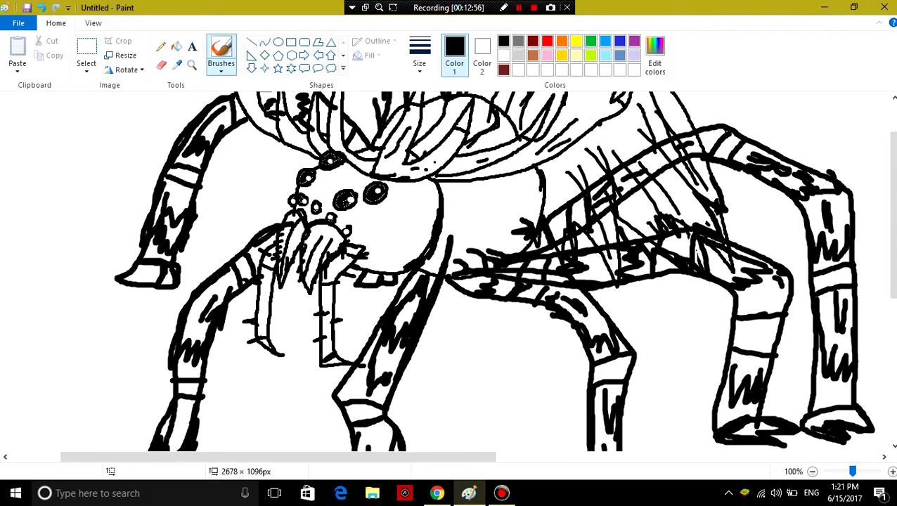
Fill the head and the small patch behind the antler base with the custom dark red
{"action": "left_click", "coordinate": [503, 70]}
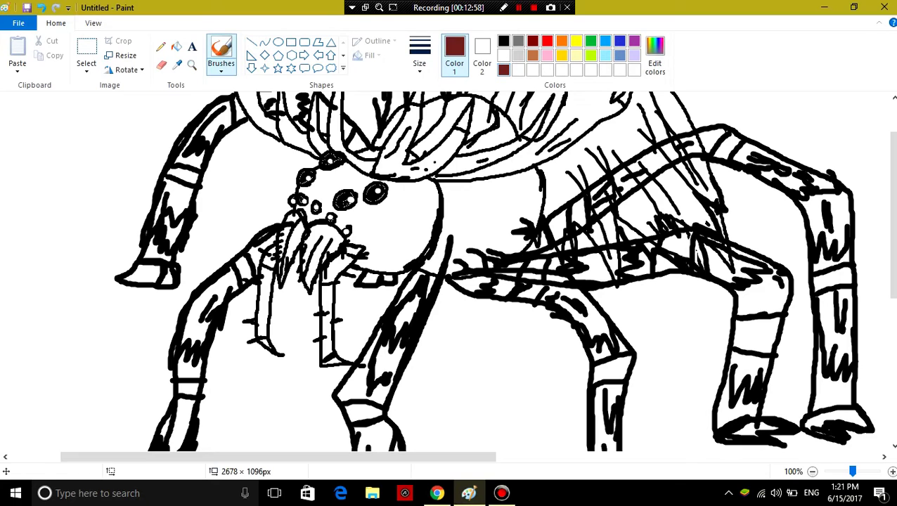
{"action": "left_click", "coordinate": [177, 47]}
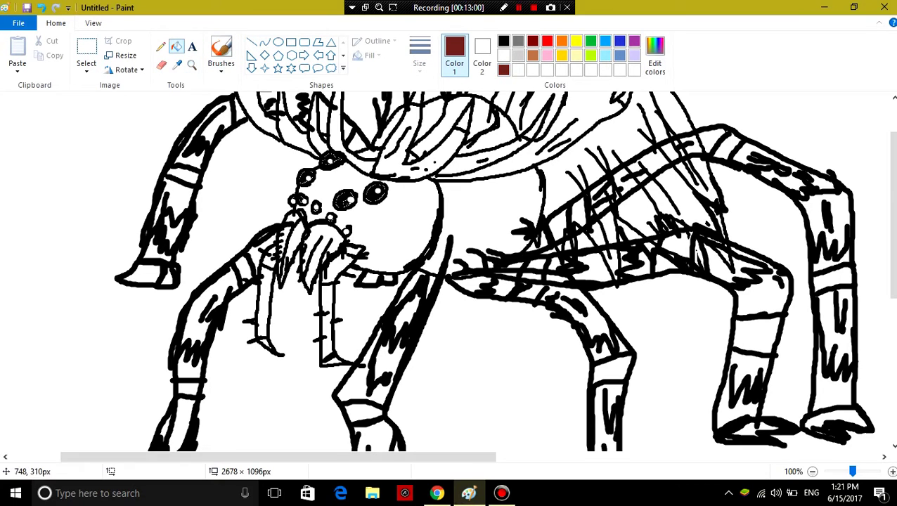
{"action": "left_click", "coordinate": [414, 242]}
{"action": "left_click", "coordinate": [379, 154]}
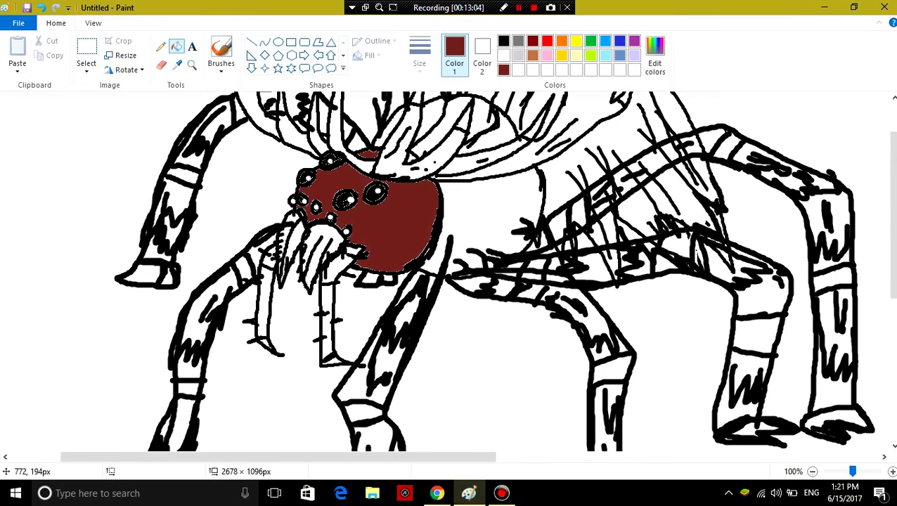
Fill the connected outlines with dark red, and recolour them together with the head in black
{"action": "left_click", "coordinate": [431, 161]}
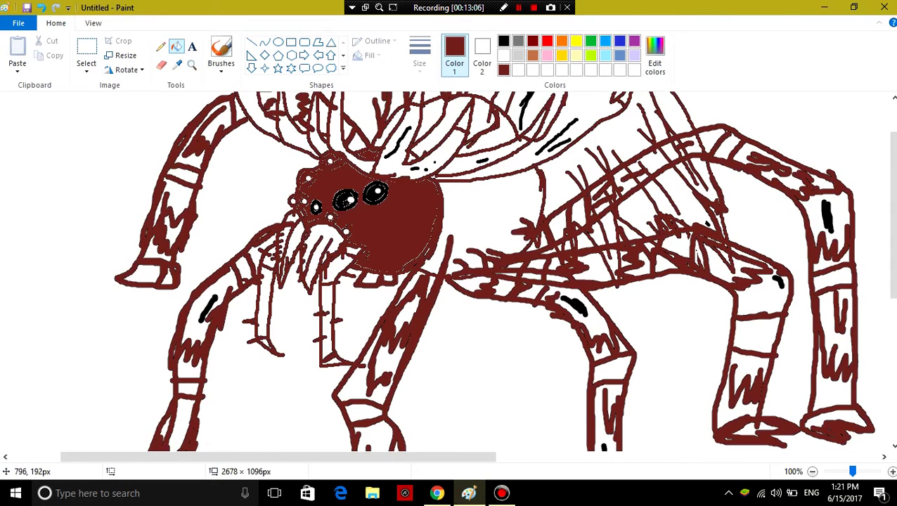
{"action": "left_click", "coordinate": [504, 41]}
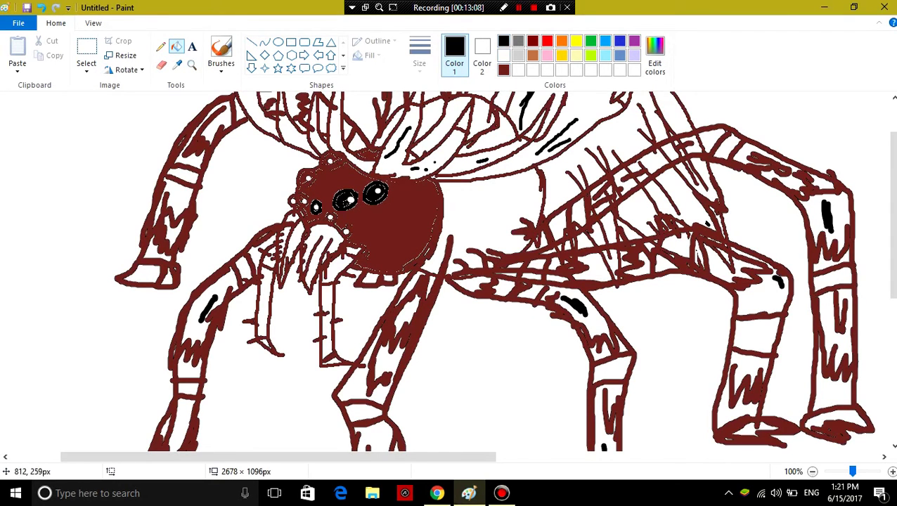
{"action": "left_click", "coordinate": [463, 178]}
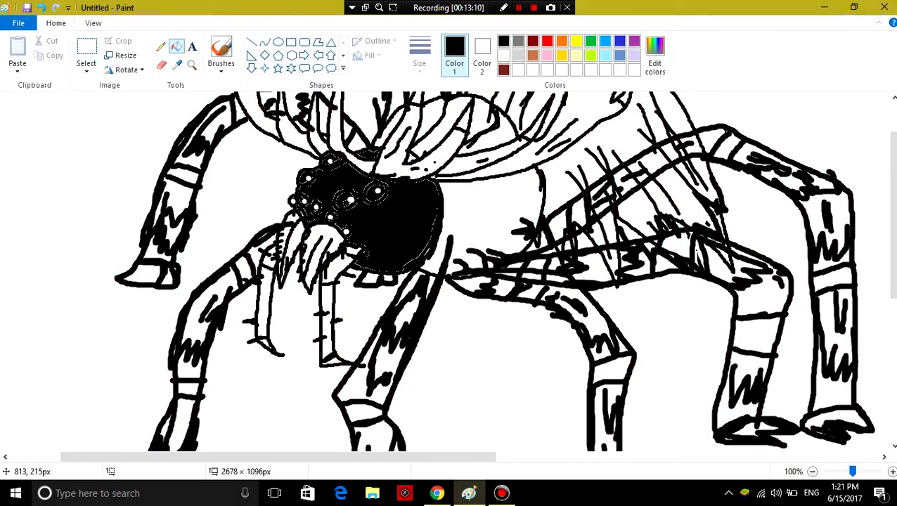
Paint over the rear part of the black head in the custom dark red with a thick watercolour brush
{"action": "scroll", "coordinate": [889, 211], "scroll_direction": "up", "scroll_amount": 2}
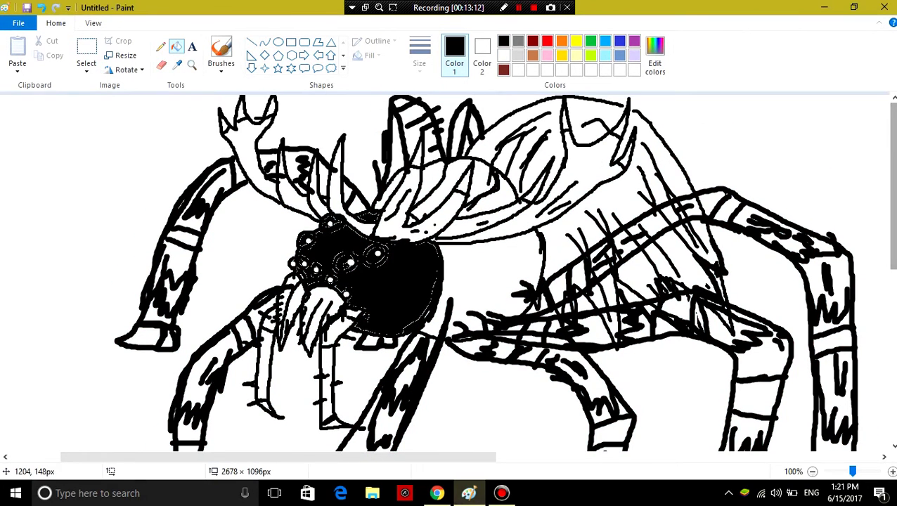
{"action": "left_click", "coordinate": [503, 69]}
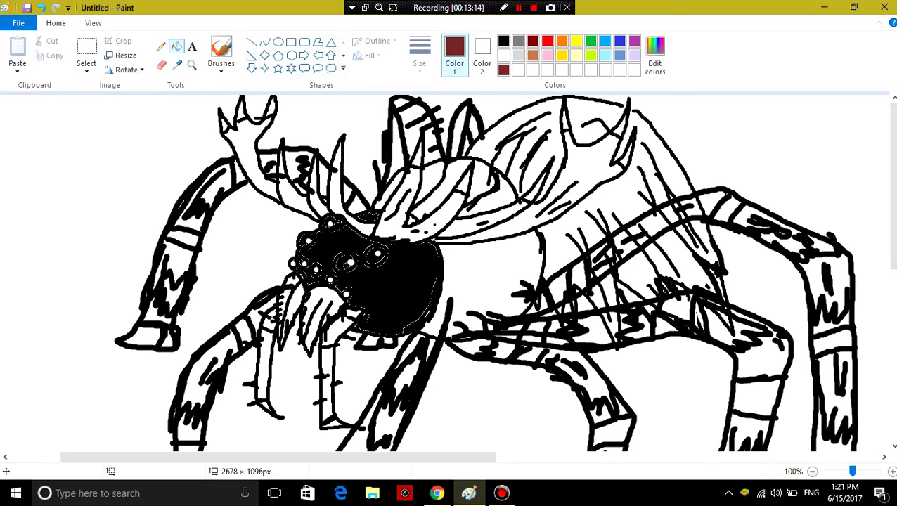
{"action": "left_click", "coordinate": [221, 67]}
{"action": "left_click", "coordinate": [220, 142]}
{"action": "left_click", "coordinate": [221, 50]}
{"action": "left_click", "coordinate": [420, 53]}
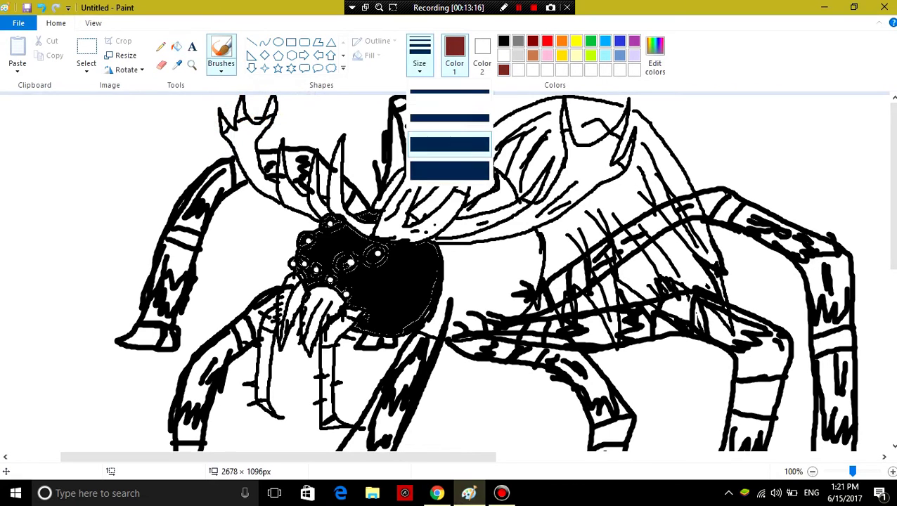
{"action": "left_click", "coordinate": [448, 156]}
{"action": "left_click", "coordinate": [419, 280]}
{"action": "mouse_move", "coordinate": [419, 280]}
{"action": "left_mouse_down"}
{"action": "mouse_move", "coordinate": [402, 295]}
{"action": "mouse_move", "coordinate": [425, 263]}
{"action": "mouse_move", "coordinate": [393, 323]}
{"action": "mouse_move", "coordinate": [371, 323]}
{"action": "mouse_move", "coordinate": [383, 327]}
{"action": "mouse_move", "coordinate": [406, 289]}
{"action": "mouse_move", "coordinate": [425, 298]}
{"action": "mouse_move", "coordinate": [427, 251]}
{"action": "mouse_move", "coordinate": [379, 295]}
{"action": "left_mouse_up"}
Paint the rest of the face around the eyes dark red, using a thinner watercolour brush and the basic brush
{"action": "left_click", "coordinate": [420, 55]}
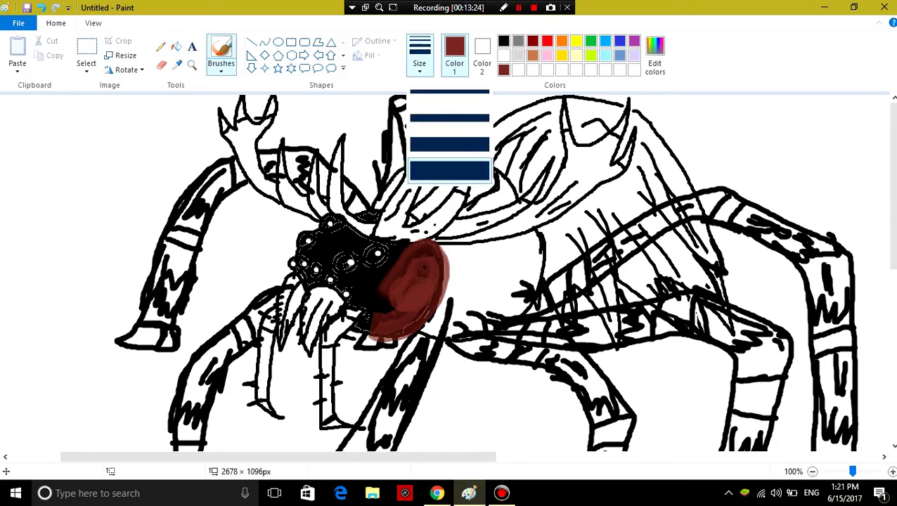
{"action": "left_click", "coordinate": [450, 134]}
{"action": "mouse_move", "coordinate": [383, 307]}
{"action": "left_mouse_down"}
{"action": "mouse_move", "coordinate": [376, 323]}
{"action": "mouse_move", "coordinate": [351, 310]}
{"action": "mouse_move", "coordinate": [368, 318]}
{"action": "mouse_move", "coordinate": [369, 289]}
{"action": "mouse_move", "coordinate": [360, 303]}
{"action": "mouse_move", "coordinate": [404, 249]}
{"action": "mouse_move", "coordinate": [394, 247]}
{"action": "mouse_move", "coordinate": [406, 253]}
{"action": "mouse_move", "coordinate": [368, 277]}
{"action": "mouse_move", "coordinate": [345, 229]}
{"action": "mouse_move", "coordinate": [323, 244]}
{"action": "mouse_move", "coordinate": [298, 242]}
{"action": "mouse_move", "coordinate": [312, 234]}
{"action": "mouse_move", "coordinate": [302, 254]}
{"action": "mouse_move", "coordinate": [350, 242]}
{"action": "mouse_move", "coordinate": [312, 252]}
{"action": "mouse_move", "coordinate": [326, 259]}
{"action": "mouse_move", "coordinate": [344, 235]}
{"action": "mouse_move", "coordinate": [359, 243]}
{"action": "left_mouse_up"}
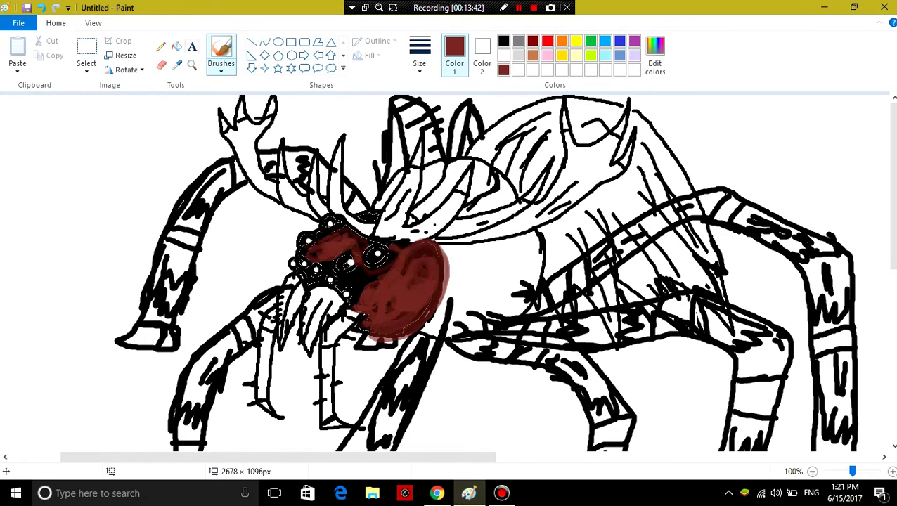
{"action": "left_click", "coordinate": [221, 69]}
{"action": "left_click", "coordinate": [220, 90]}
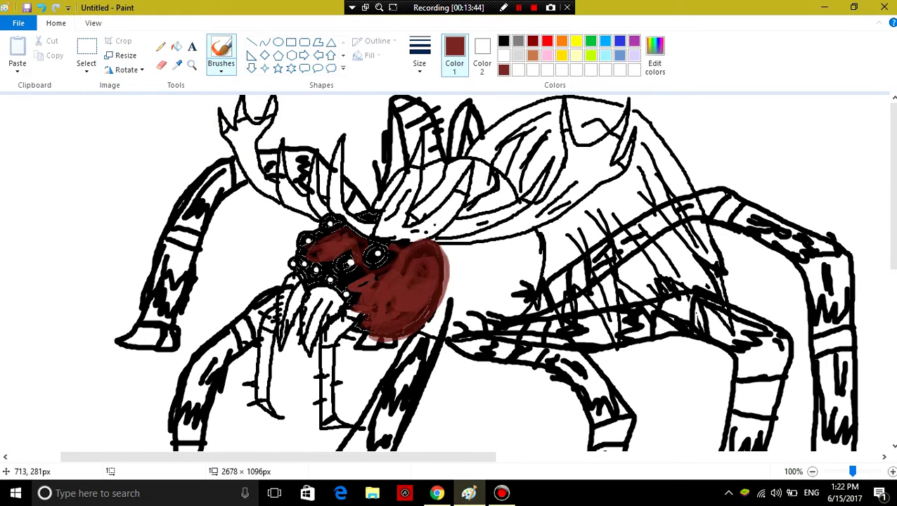
{"action": "left_click", "coordinate": [356, 299]}
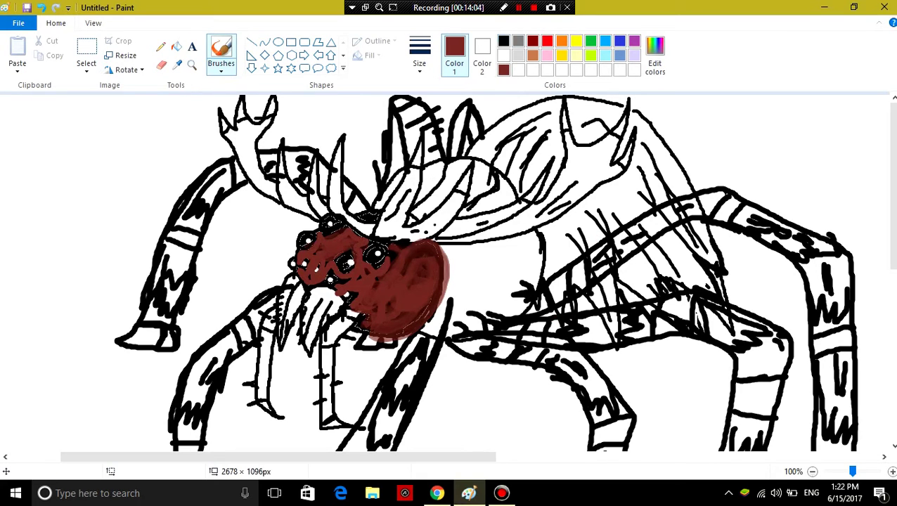
Mix a custom orange with red 224, green 117 and blue 52
{"action": "left_click", "coordinate": [517, 55]}
{"action": "left_click", "coordinate": [176, 46]}
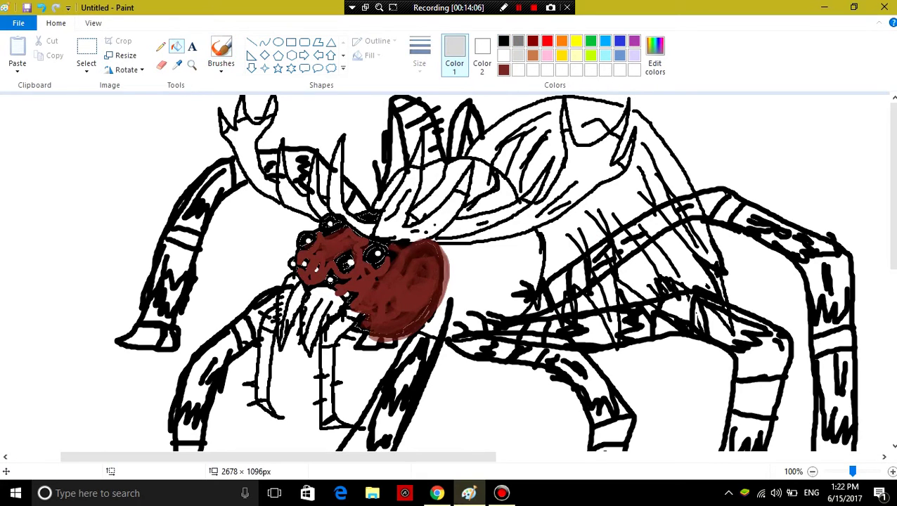
{"action": "left_click", "coordinate": [655, 55]}
{"action": "mouse_move", "coordinate": [470, 190]}
{"action": "left_mouse_down"}
{"action": "mouse_move", "coordinate": [473, 175]}
{"action": "mouse_move", "coordinate": [456, 218]}
{"action": "mouse_move", "coordinate": [471, 225]}
{"action": "mouse_move", "coordinate": [455, 223]}
{"action": "mouse_move", "coordinate": [453, 175]}
{"action": "mouse_move", "coordinate": [454, 237]}
{"action": "mouse_move", "coordinate": [470, 238]}
{"action": "mouse_move", "coordinate": [461, 187]}
{"action": "left_mouse_up"}
{"action": "left_click_drag", "start_coordinate": [583, 184], "coordinate": [583, 211]}
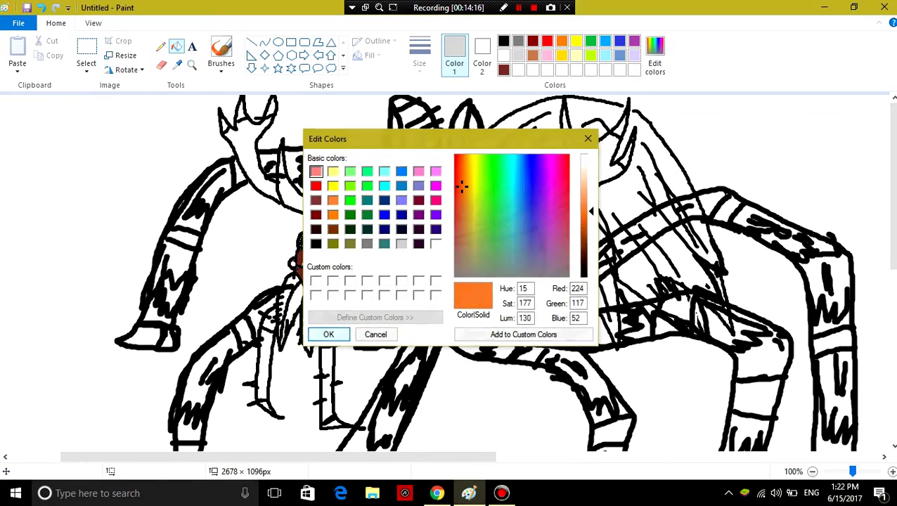
{"action": "left_click", "coordinate": [328, 334]}
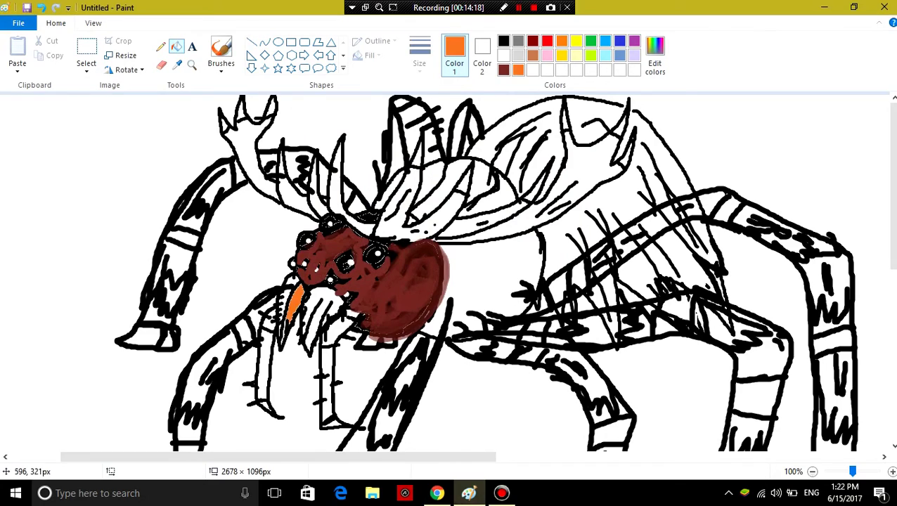
Fill both fangs with the custom orange and brush over the gaps left near the front fang's tip
{"action": "left_click_drag", "start_coordinate": [303, 288], "coordinate": [289, 321]}
{"action": "left_click_drag", "start_coordinate": [304, 288], "coordinate": [334, 317]}
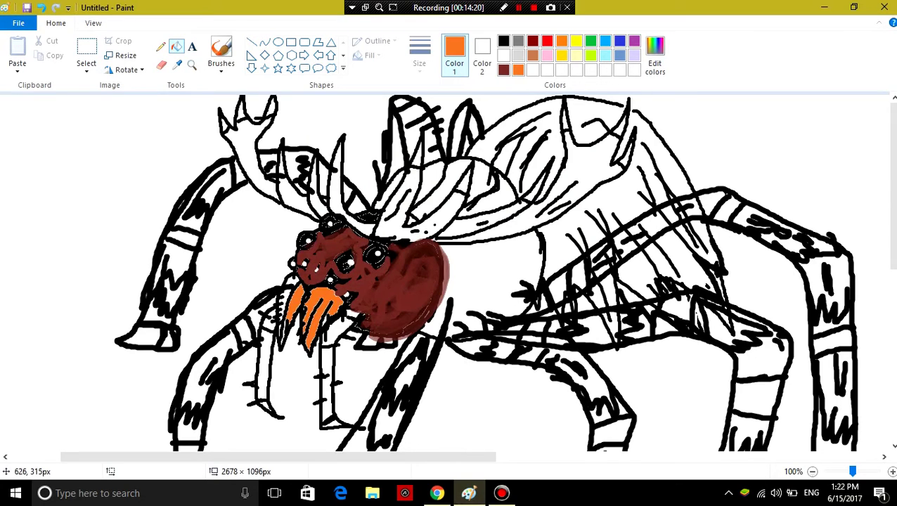
{"action": "left_click_drag", "start_coordinate": [297, 276], "coordinate": [280, 314]}
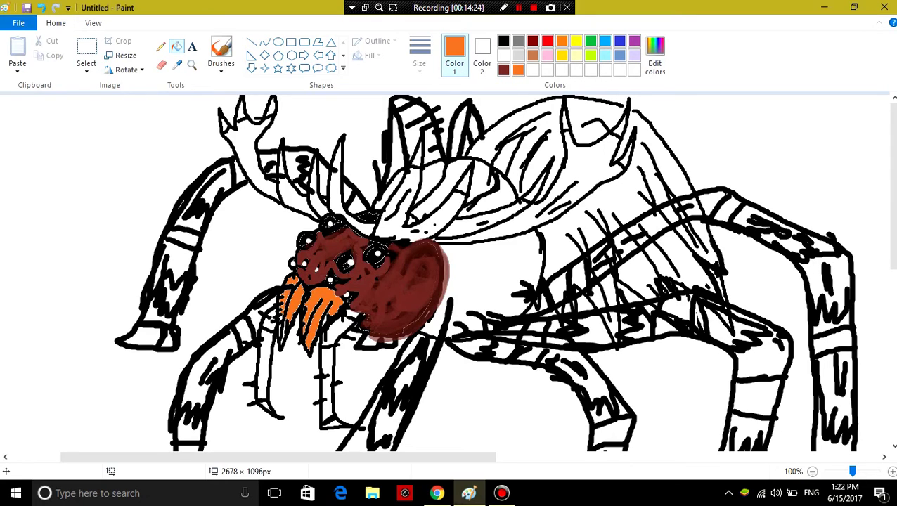
{"action": "left_click", "coordinate": [220, 68]}
{"action": "left_click", "coordinate": [221, 92]}
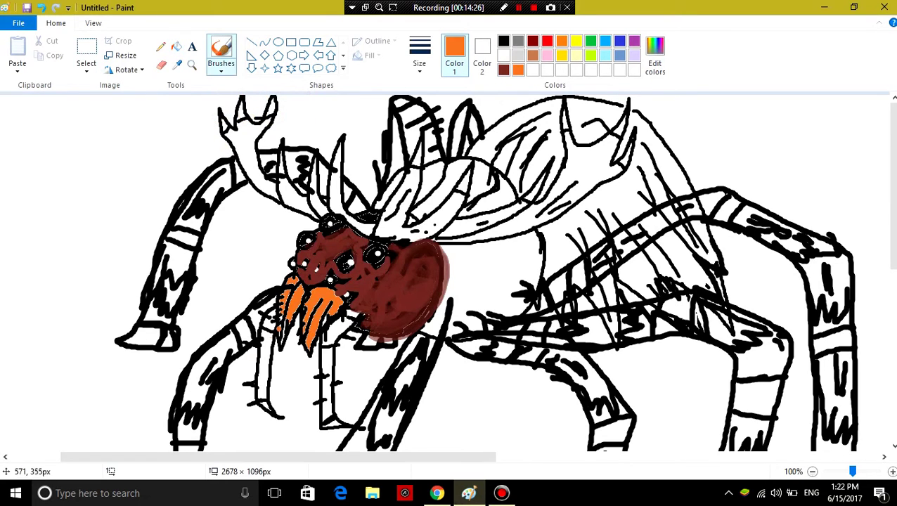
{"action": "mouse_move", "coordinate": [279, 327]}
{"action": "left_mouse_down"}
{"action": "mouse_move", "coordinate": [280, 319]}
{"action": "mouse_move", "coordinate": [282, 335]}
{"action": "mouse_move", "coordinate": [280, 315]}
{"action": "left_mouse_up"}
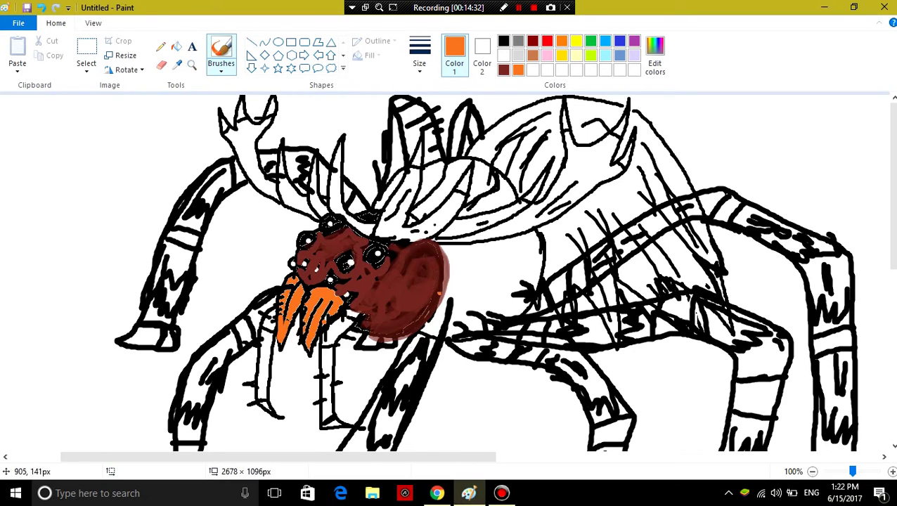
Mix a custom light pink and fill the two thin limbs hanging beside the fangs with it
{"action": "left_click", "coordinate": [653, 56]}
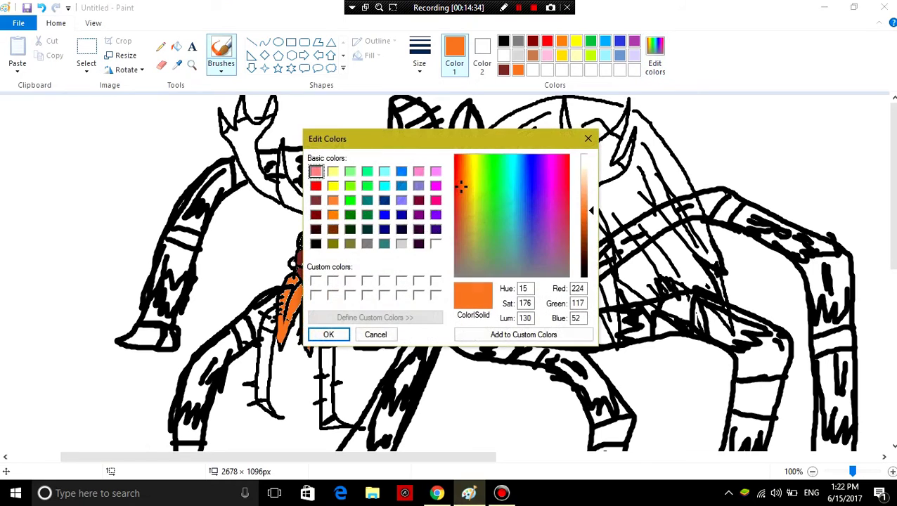
{"action": "left_click_drag", "start_coordinate": [462, 186], "coordinate": [456, 222]}
{"action": "left_click_drag", "start_coordinate": [590, 209], "coordinate": [590, 176]}
{"action": "left_click", "coordinate": [335, 334]}
{"action": "left_click", "coordinate": [176, 47]}
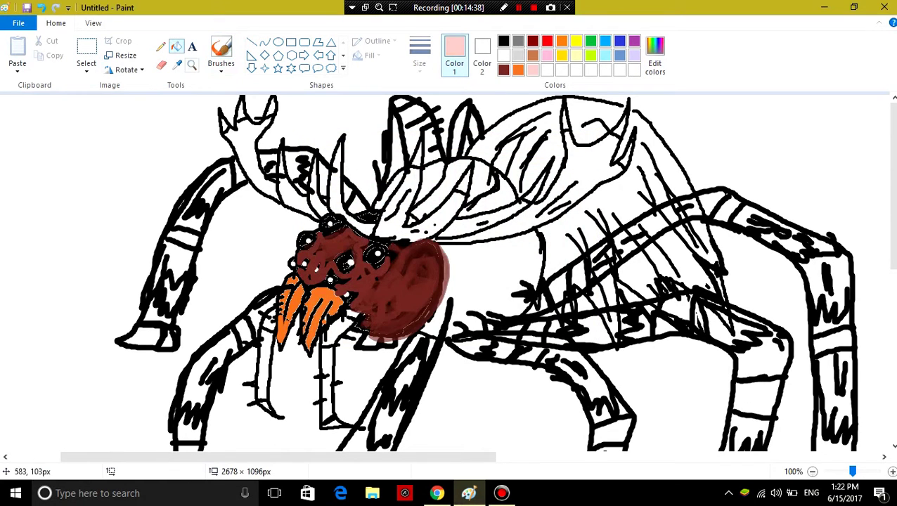
{"action": "left_click", "coordinate": [334, 329]}
{"action": "left_click", "coordinate": [326, 348]}
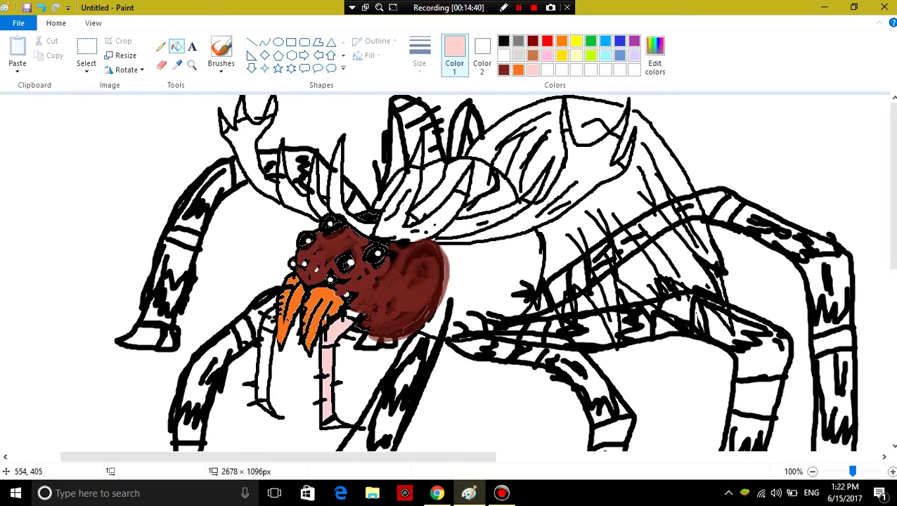
{"action": "left_click", "coordinate": [265, 376]}
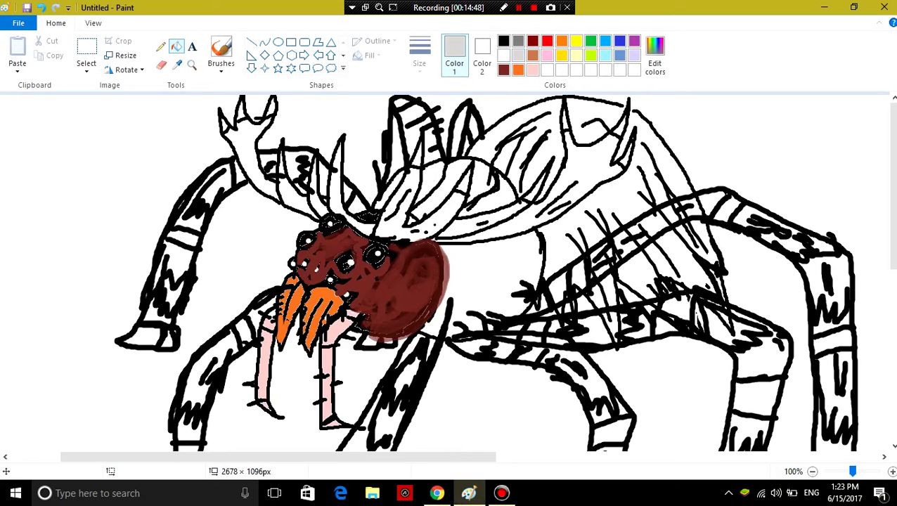
Add light gray watercolour highlights to the head, between the eyes and on the front pink limb
{"action": "left_click", "coordinate": [220, 65]}
{"action": "left_click", "coordinate": [221, 91]}
{"action": "left_click", "coordinate": [221, 66]}
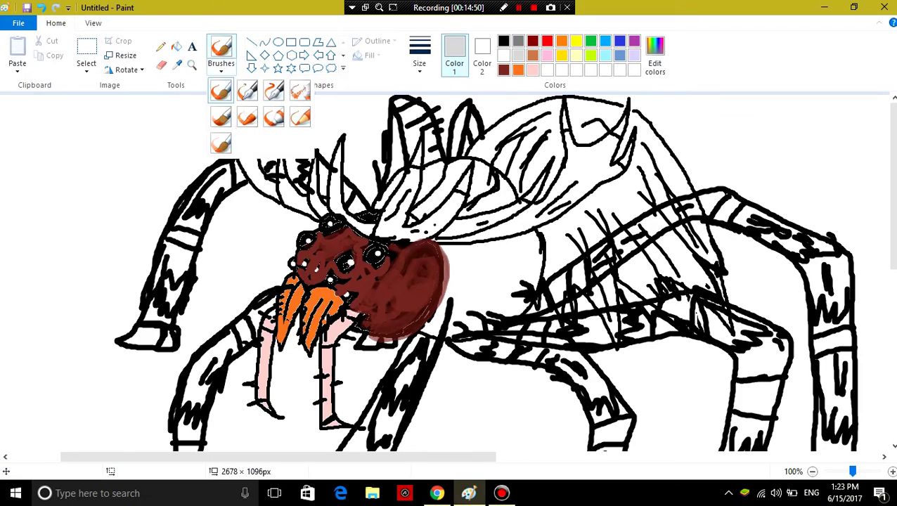
{"action": "left_click", "coordinate": [221, 143]}
{"action": "left_click", "coordinate": [420, 55]}
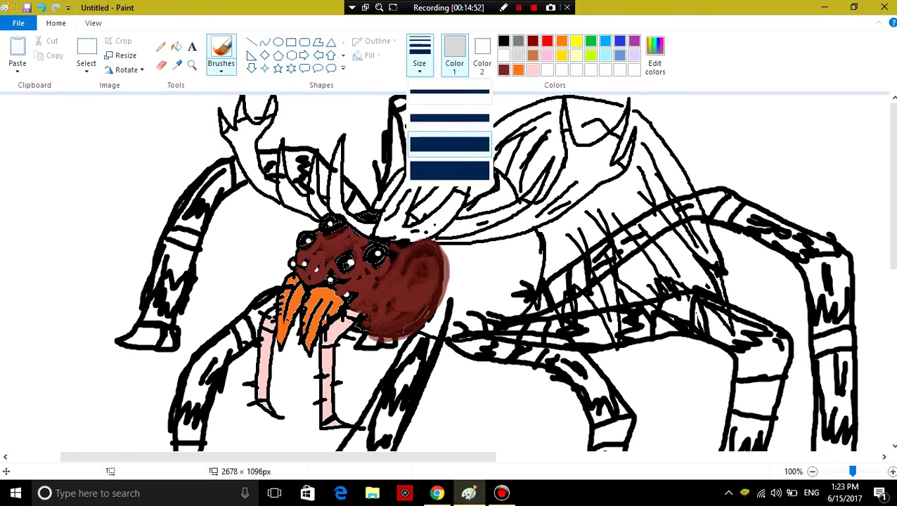
{"action": "left_click", "coordinate": [449, 99]}
{"action": "mouse_move", "coordinate": [423, 270]}
{"action": "left_mouse_down"}
{"action": "mouse_move", "coordinate": [407, 285]}
{"action": "mouse_move", "coordinate": [404, 265]}
{"action": "mouse_move", "coordinate": [378, 295]}
{"action": "mouse_move", "coordinate": [392, 311]}
{"action": "left_mouse_up"}
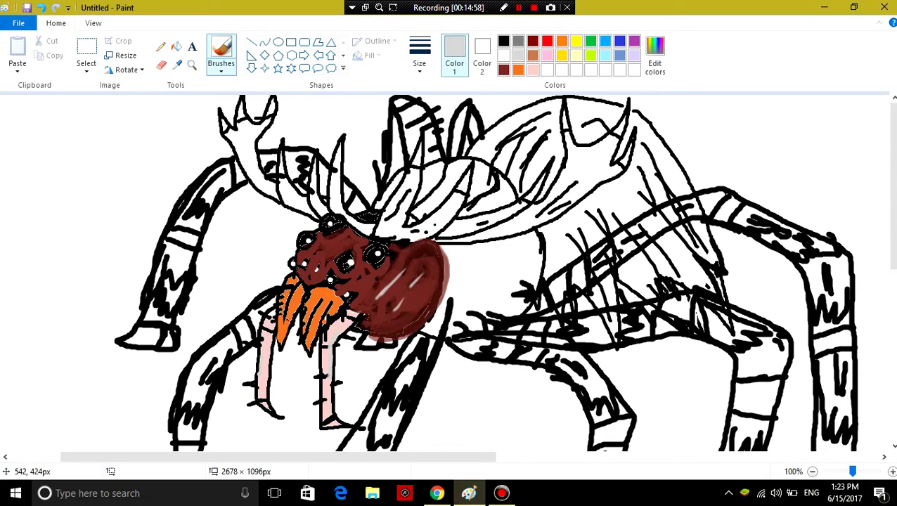
{"action": "left_click_drag", "start_coordinate": [342, 244], "coordinate": [327, 255]}
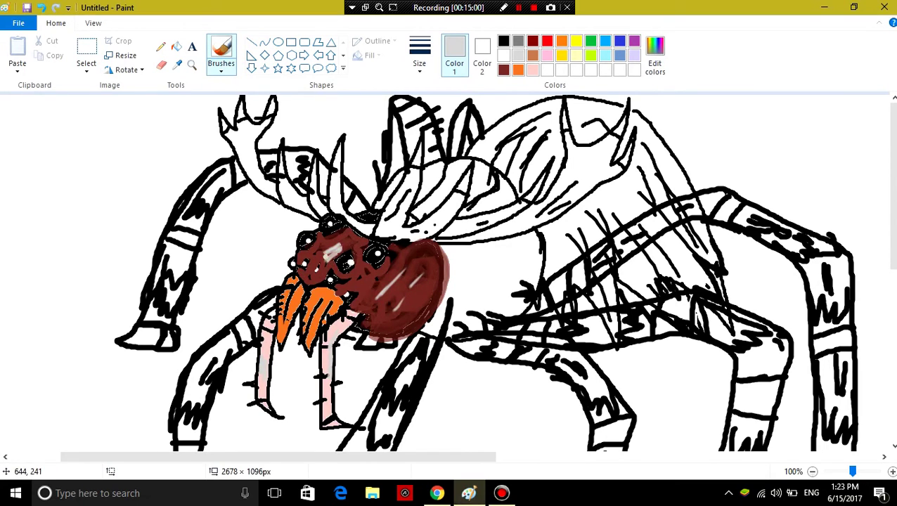
Add brown watercolour strokes to the rear of the head and shade the orange fangs with brown
{"action": "left_click", "coordinate": [532, 55]}
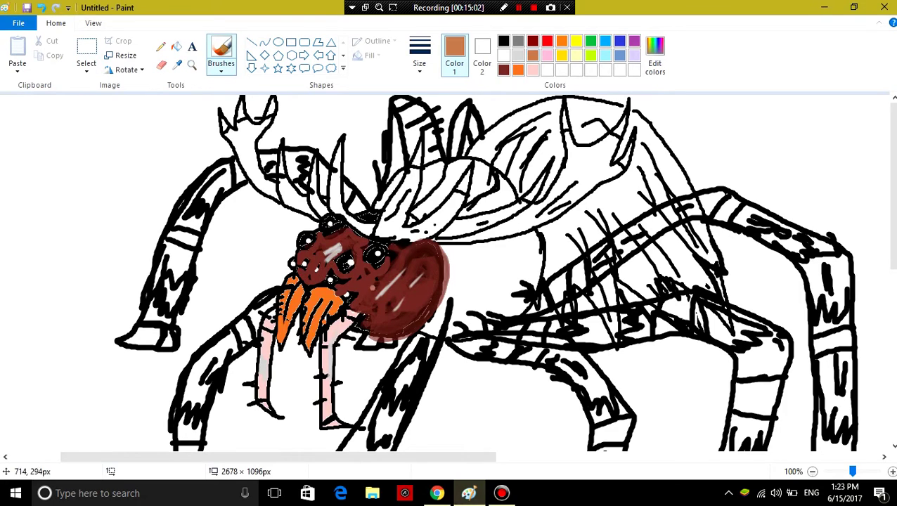
{"action": "left_click_drag", "start_coordinate": [395, 272], "coordinate": [418, 253]}
{"action": "left_click_drag", "start_coordinate": [423, 290], "coordinate": [410, 304]}
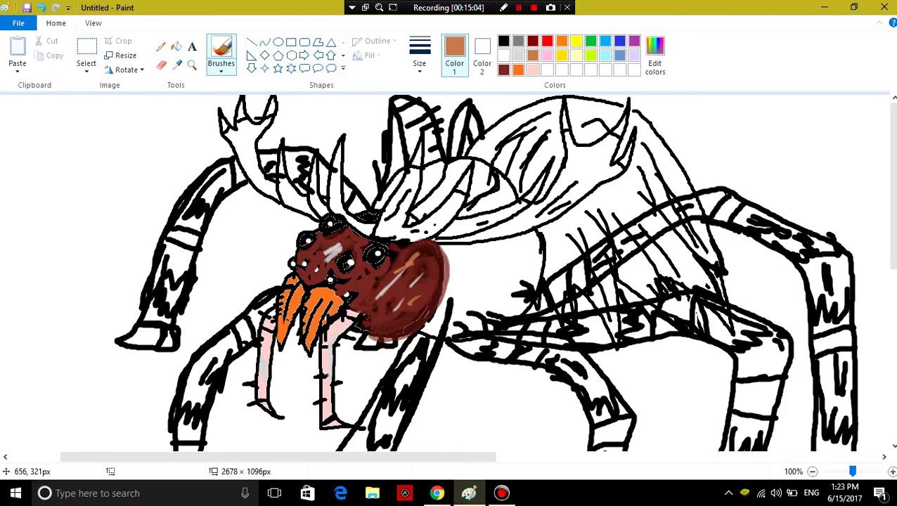
{"action": "mouse_move", "coordinate": [332, 302]}
{"action": "left_mouse_down"}
{"action": "mouse_move", "coordinate": [319, 324]}
{"action": "mouse_move", "coordinate": [301, 332]}
{"action": "left_mouse_up"}
{"action": "left_click_drag", "start_coordinate": [294, 288], "coordinate": [288, 320]}
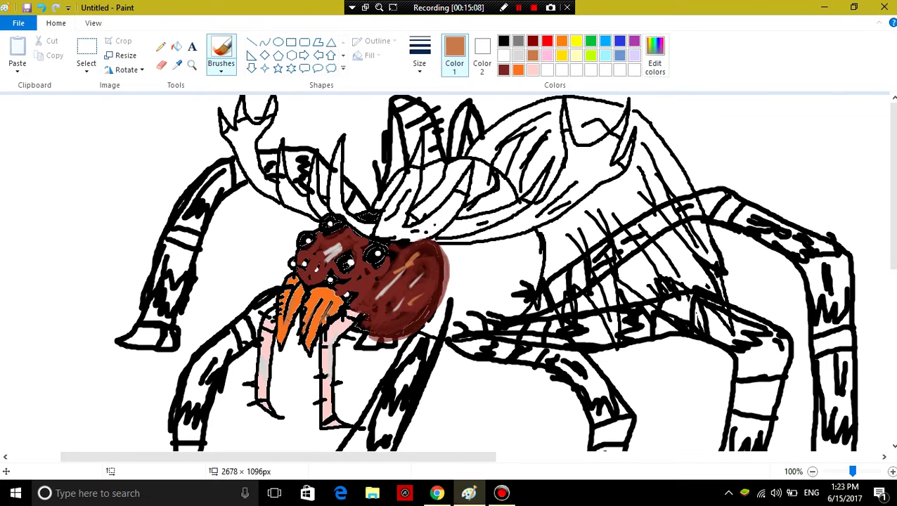
Mix a custom cream with red 239, green 226 and blue 209, and fill both antlers with it
{"action": "left_click", "coordinate": [654, 56]}
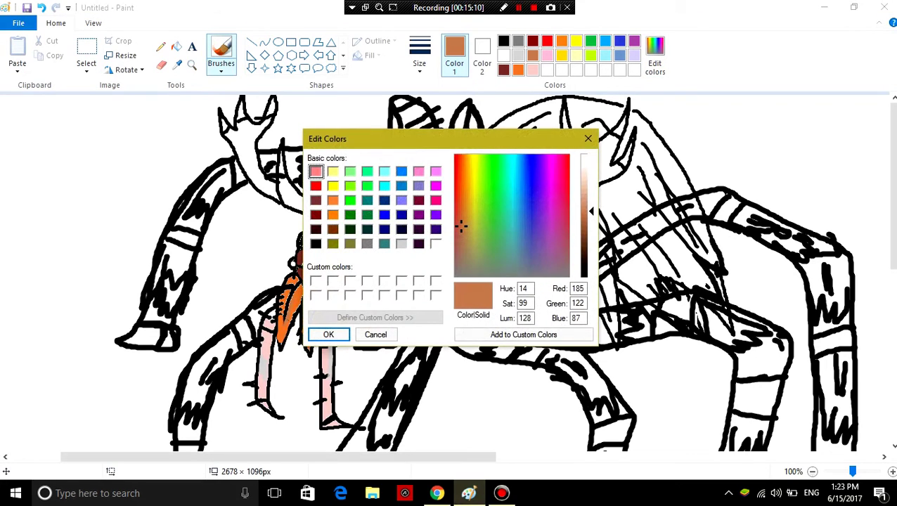
{"action": "left_click_drag", "start_coordinate": [589, 211], "coordinate": [589, 171]}
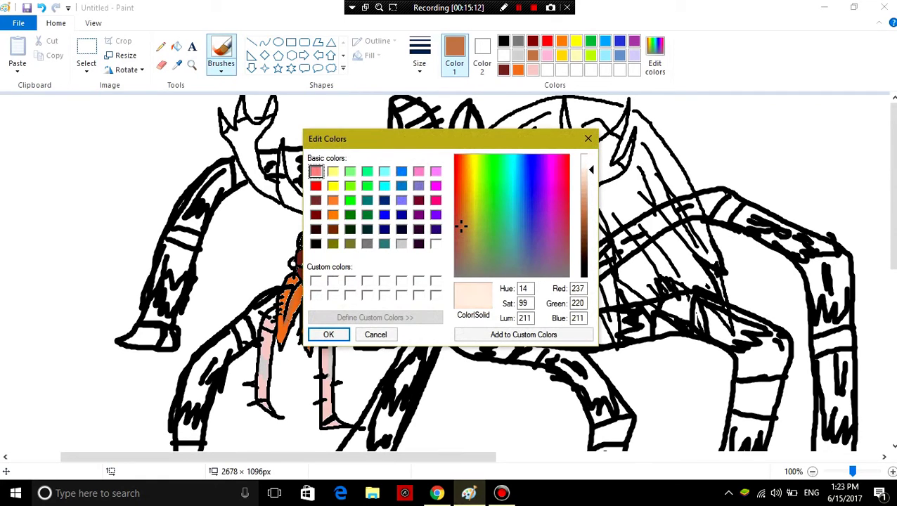
{"action": "left_click_drag", "start_coordinate": [461, 225], "coordinate": [465, 219]}
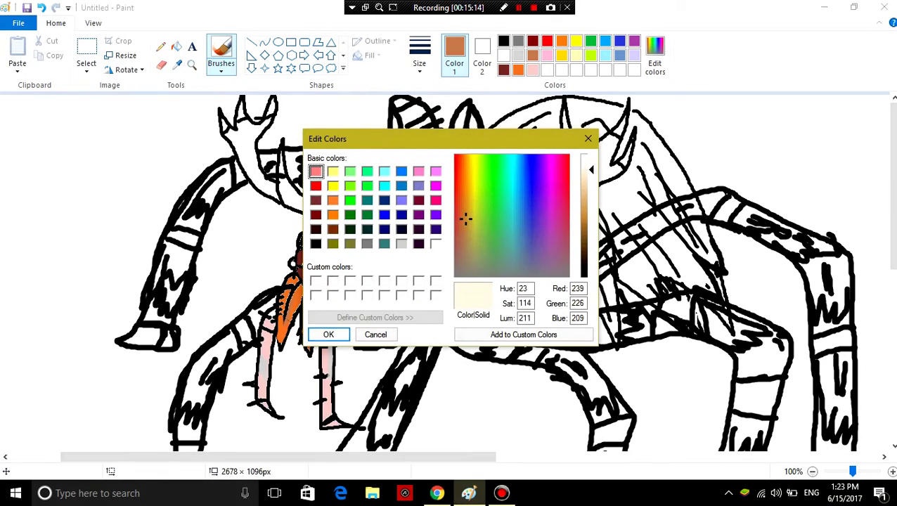
{"action": "left_click", "coordinate": [328, 334]}
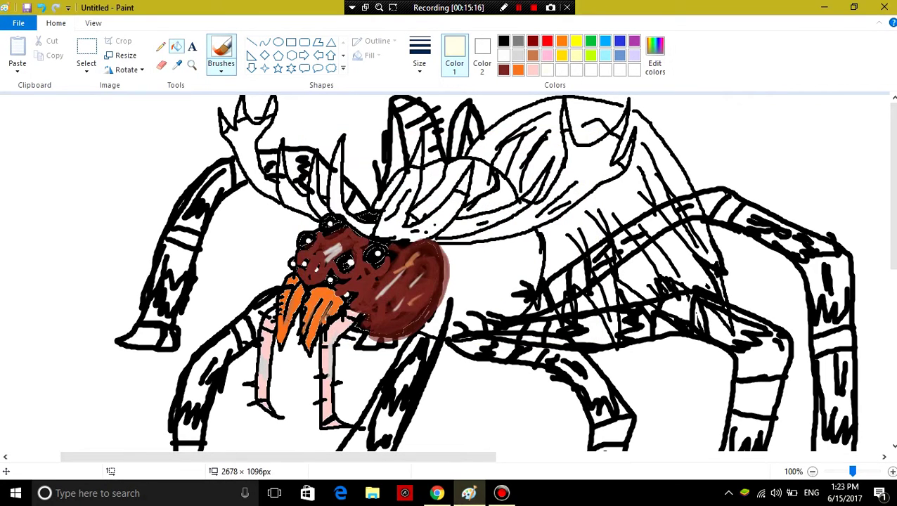
{"action": "left_click", "coordinate": [176, 46]}
{"action": "left_click", "coordinate": [389, 229]}
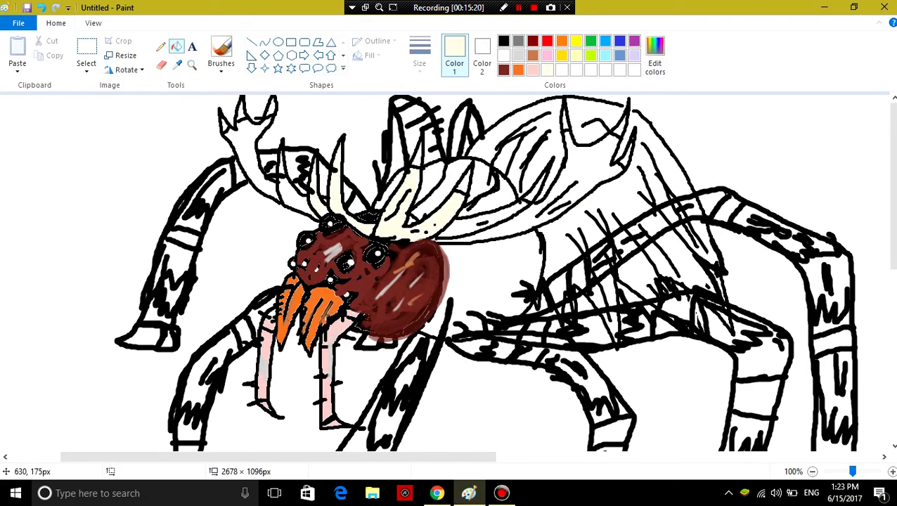
{"action": "left_click", "coordinate": [246, 159]}
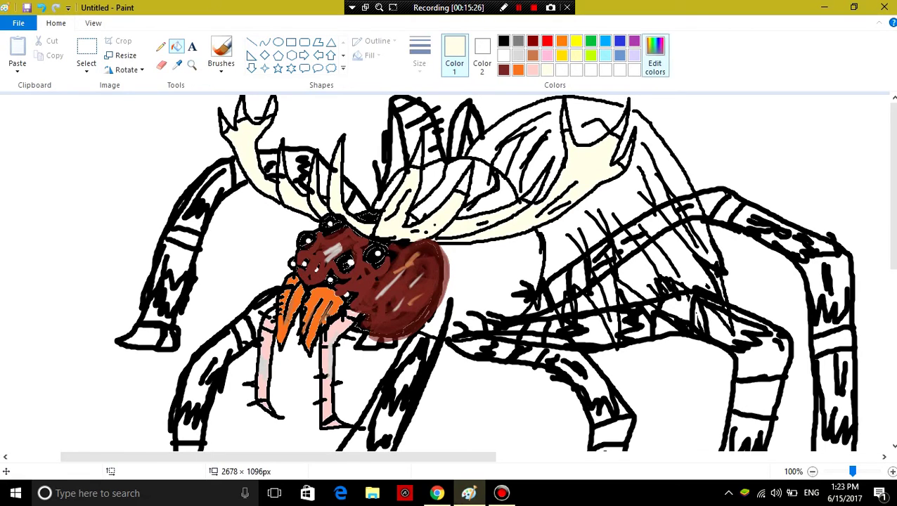
Mix a custom olive with red 139, green 141 and blue 54, and fill the pointed antler tips with it
{"action": "left_click", "coordinate": [654, 56]}
{"action": "left_click", "coordinate": [474, 223]}
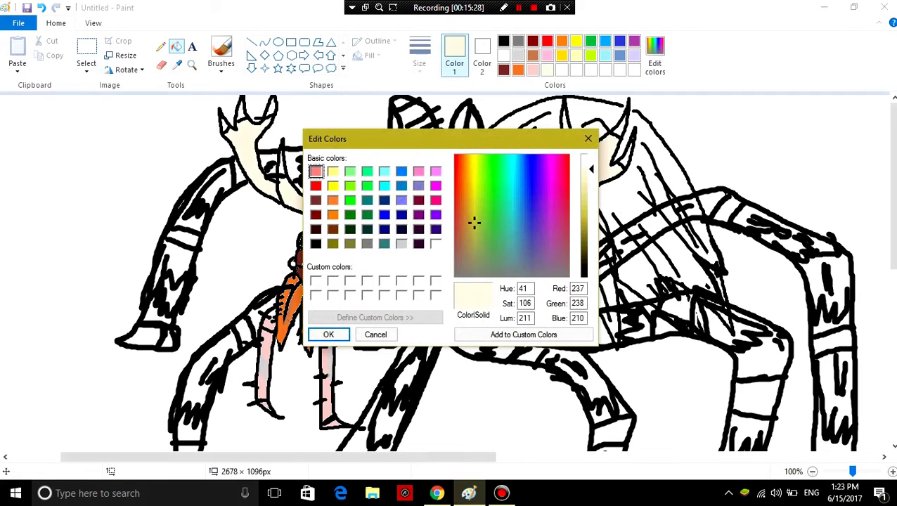
{"action": "left_click_drag", "start_coordinate": [590, 168], "coordinate": [590, 230]}
{"action": "left_click", "coordinate": [328, 335]}
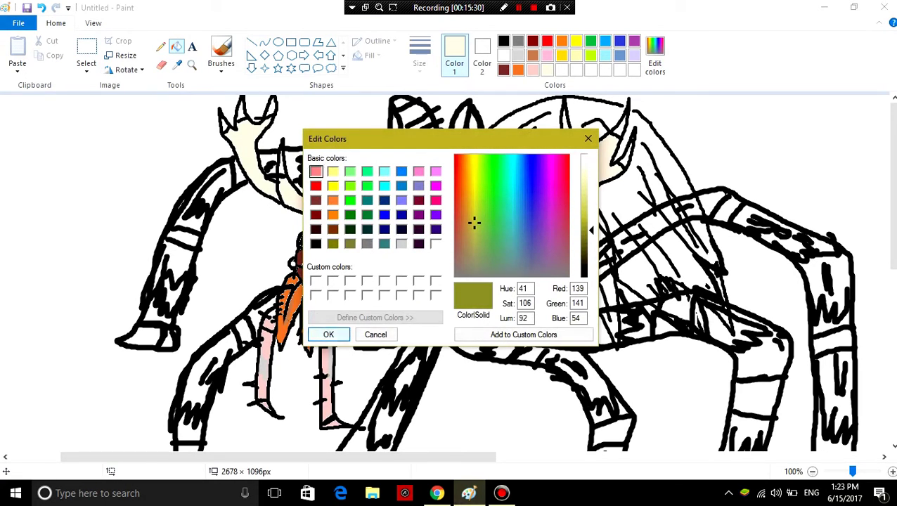
{"action": "left_click", "coordinate": [618, 128]}
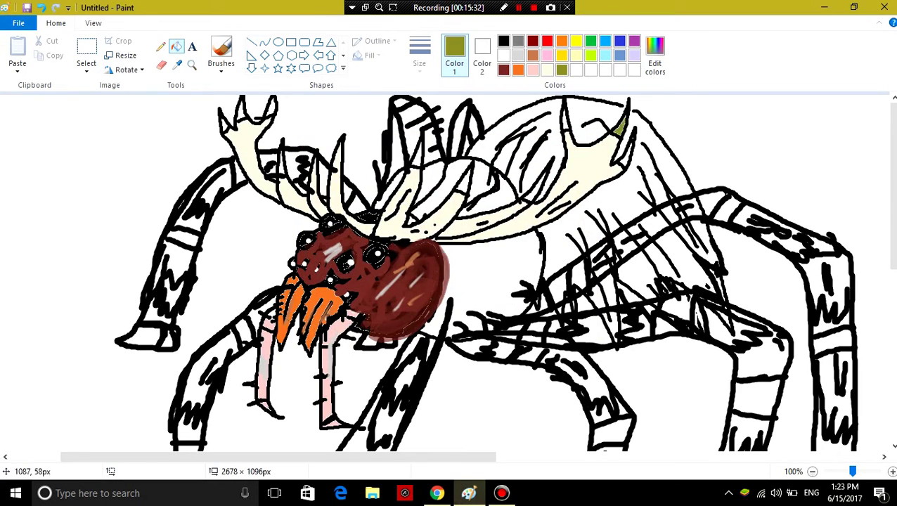
{"action": "left_click", "coordinate": [624, 160]}
{"action": "left_click", "coordinate": [534, 189]}
{"action": "left_click", "coordinate": [462, 182]}
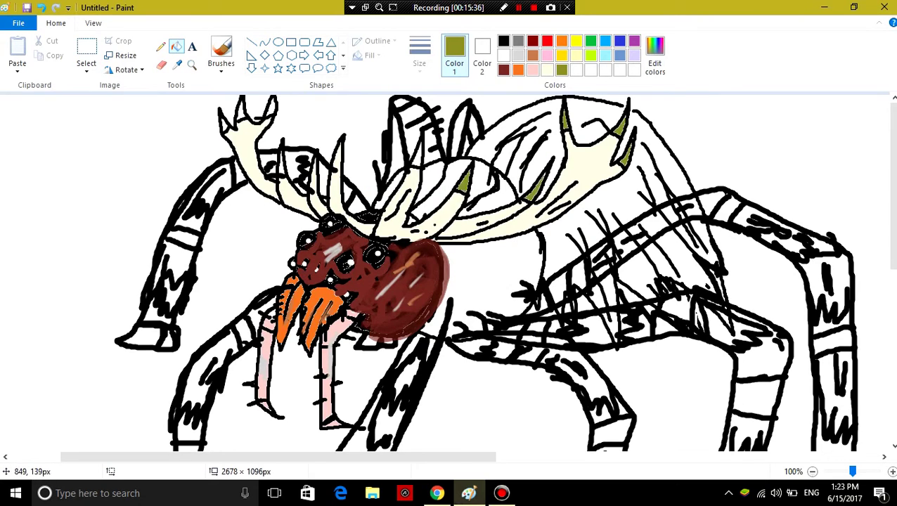
{"action": "left_click", "coordinate": [416, 156]}
{"action": "left_click", "coordinate": [270, 110]}
{"action": "left_click", "coordinate": [239, 114]}
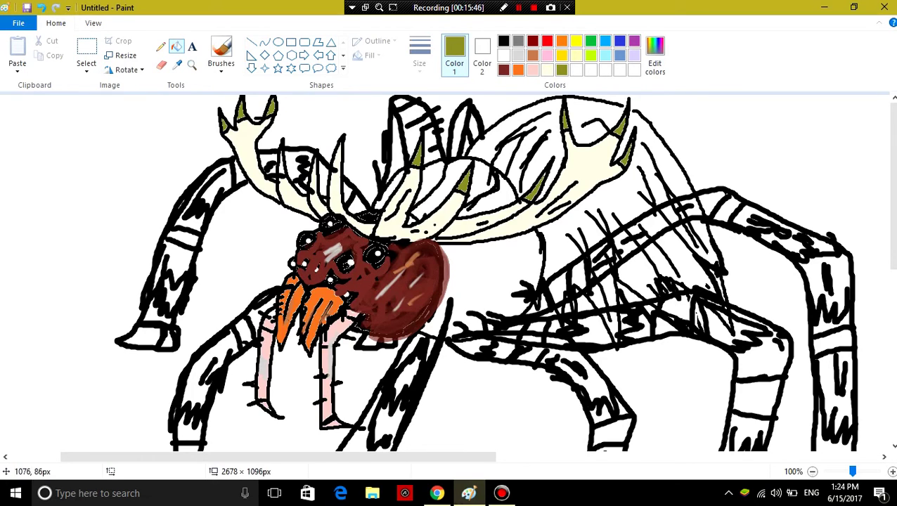
Fill the body section behind the head, including the areas between the antler prongs, with the custom dark red-brown
{"action": "left_click", "coordinate": [503, 69]}
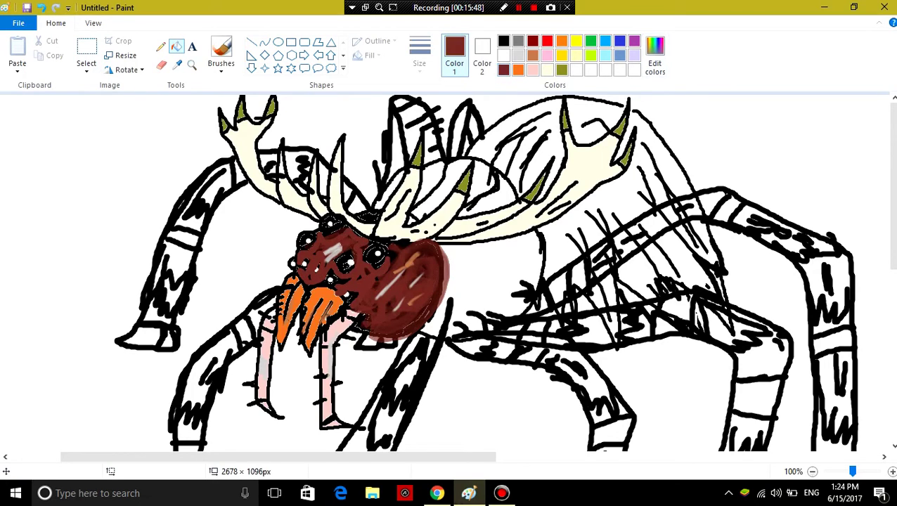
{"action": "left_click", "coordinate": [499, 259]}
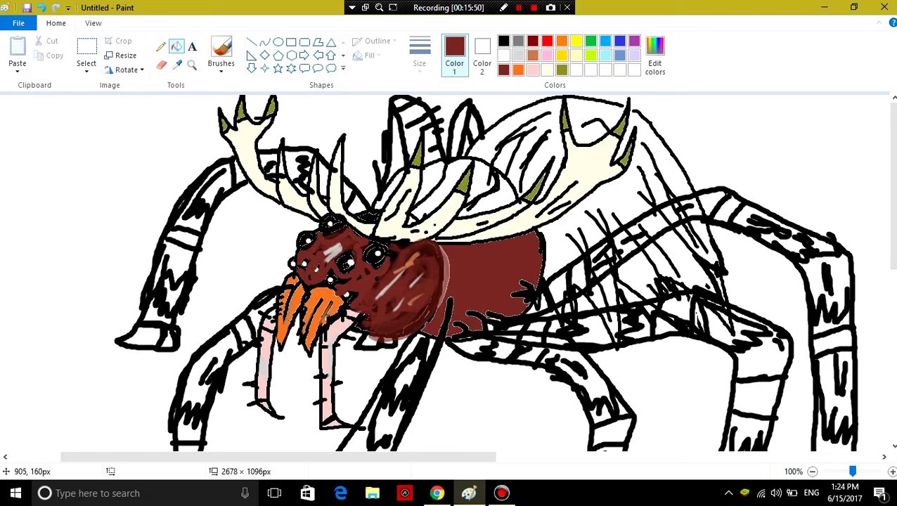
{"action": "left_click", "coordinate": [513, 211]}
{"action": "left_click", "coordinate": [423, 183]}
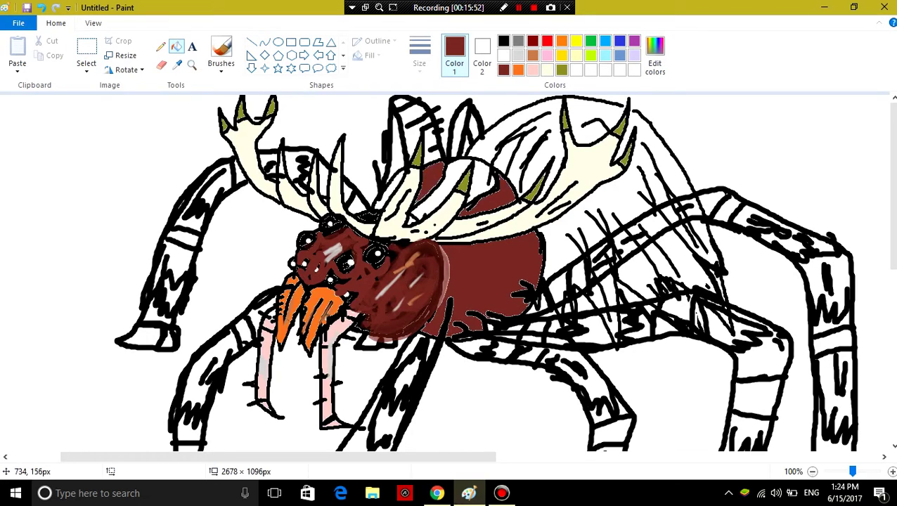
{"action": "left_click", "coordinate": [379, 198]}
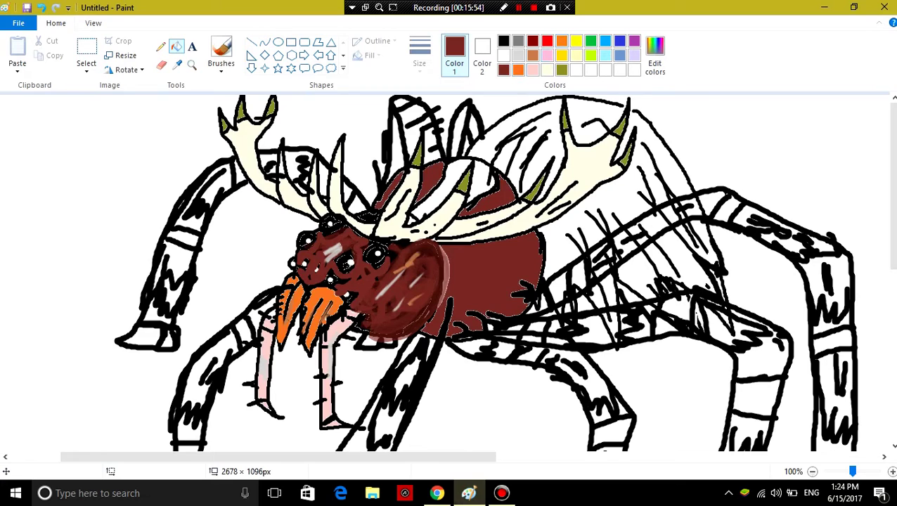
Mix a custom golden yellow and fill the striped patch on top of the front body section with it
{"action": "left_click", "coordinate": [518, 70]}
{"action": "left_click", "coordinate": [654, 56]}
{"action": "left_click", "coordinate": [468, 202]}
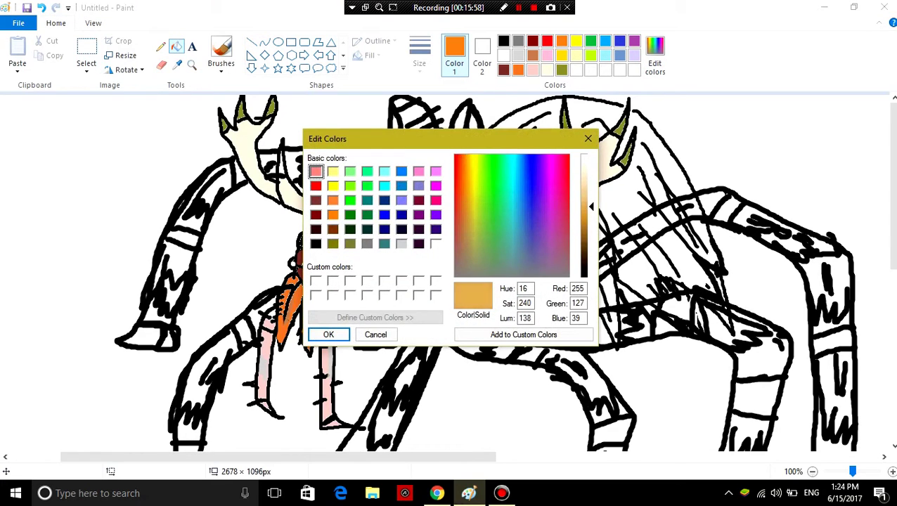
{"action": "mouse_move", "coordinate": [591, 205]}
{"action": "left_mouse_down"}
{"action": "mouse_move", "coordinate": [591, 219]}
{"action": "mouse_move", "coordinate": [591, 206]}
{"action": "left_mouse_up"}
{"action": "left_click", "coordinate": [328, 334]}
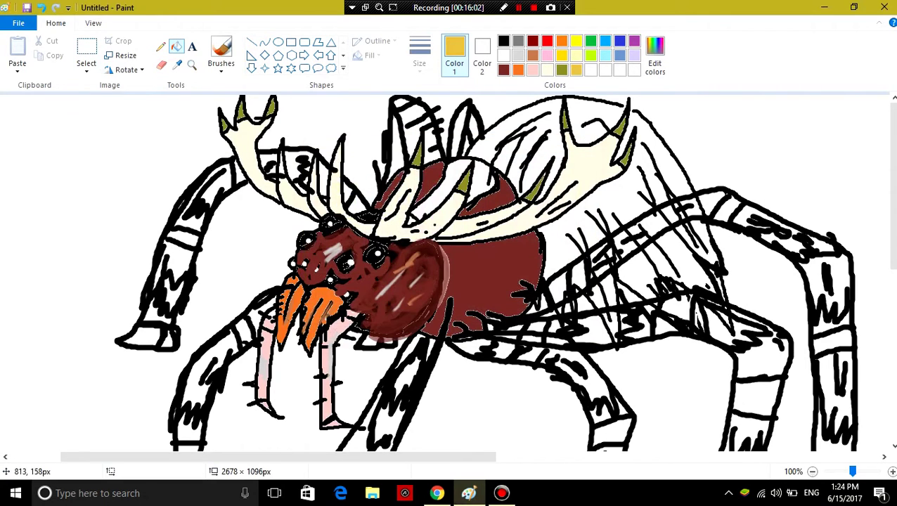
{"action": "left_click", "coordinate": [446, 184]}
{"action": "left_click_drag", "start_coordinate": [491, 164], "coordinate": [468, 200]}
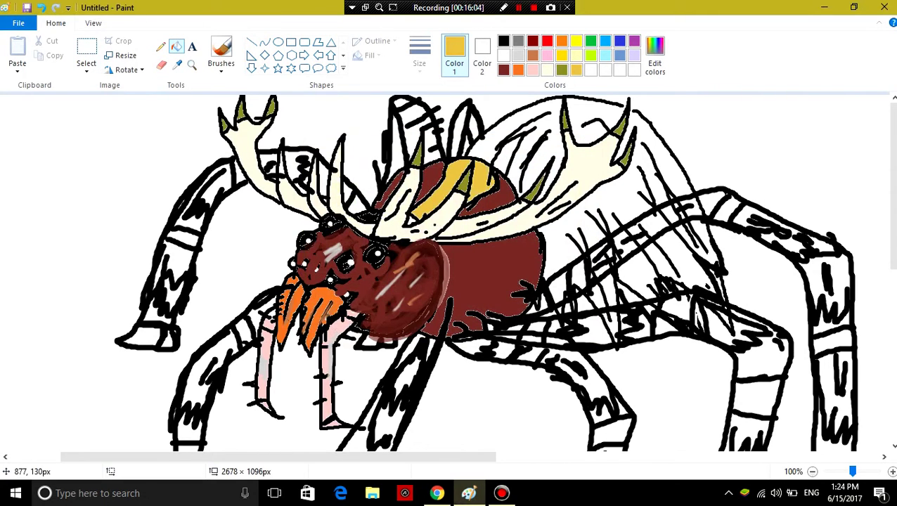
Mix a custom rust red by shifting the golden yellow's hue toward red and darkening it
{"action": "left_click", "coordinate": [654, 57]}
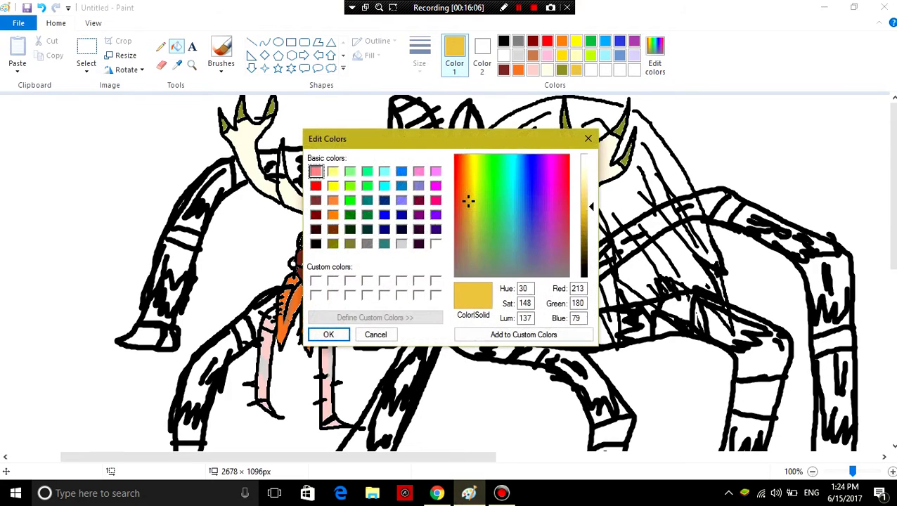
{"action": "left_click_drag", "start_coordinate": [468, 201], "coordinate": [458, 199]}
{"action": "left_click_drag", "start_coordinate": [591, 206], "coordinate": [590, 229]}
{"action": "left_click", "coordinate": [328, 334]}
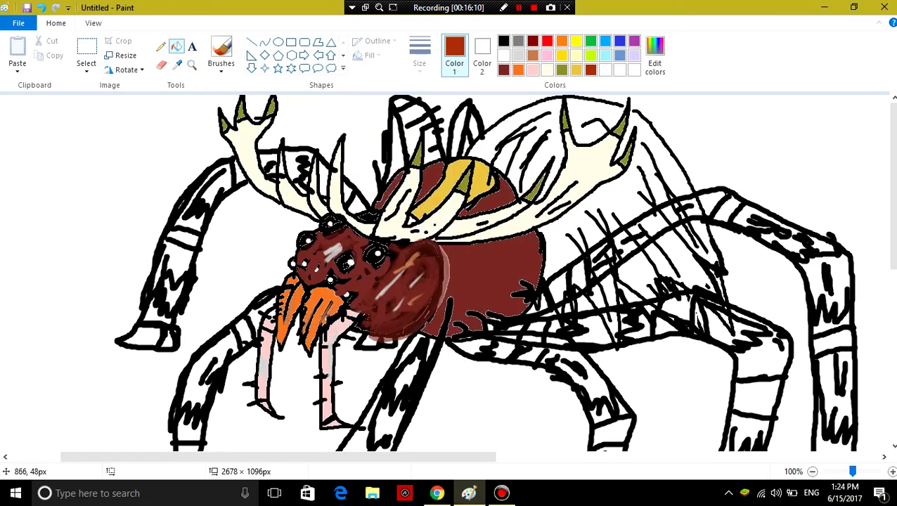
Fill the upper front of the abdomen with brown and refill the background with white
{"action": "left_click", "coordinate": [532, 55]}
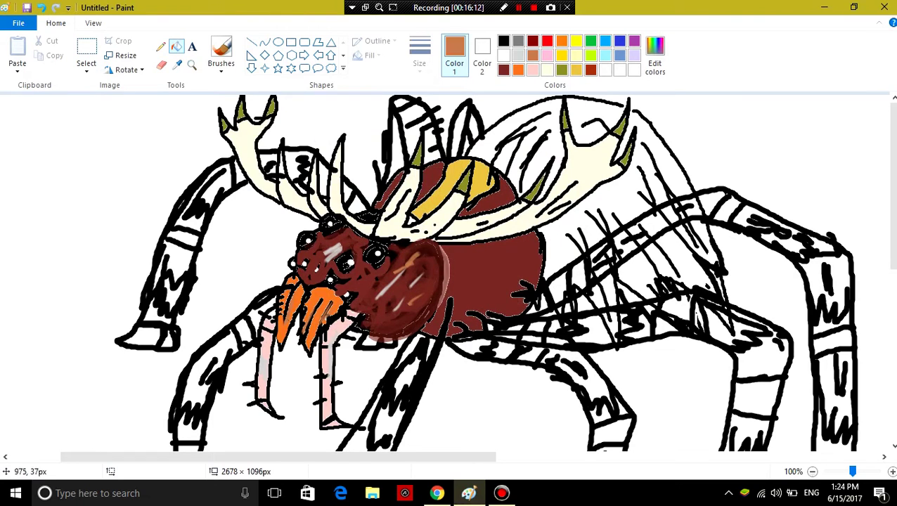
{"action": "left_click", "coordinate": [548, 126]}
{"action": "left_click", "coordinate": [587, 117]}
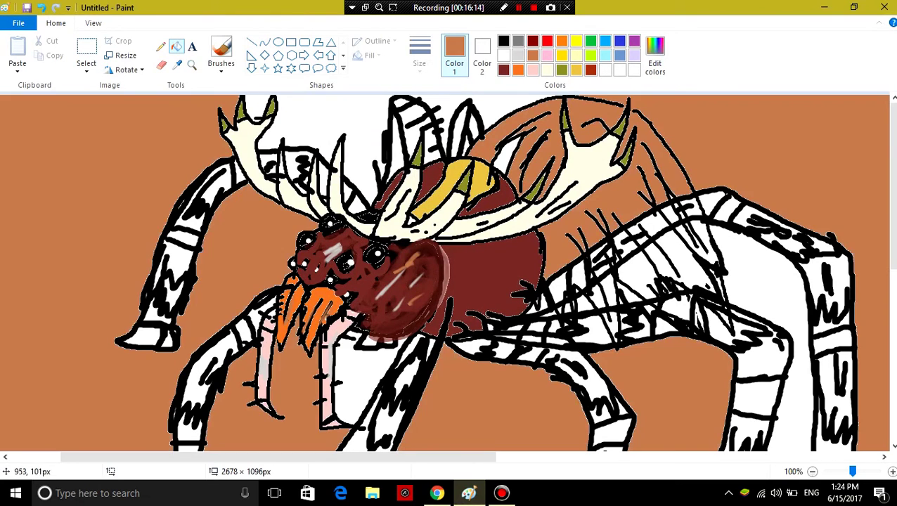
{"action": "left_click", "coordinate": [503, 55]}
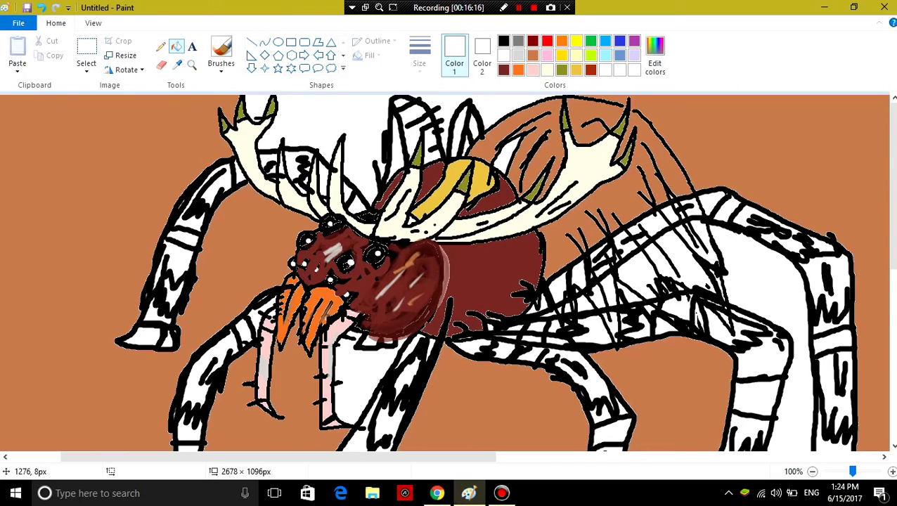
{"action": "left_click", "coordinate": [741, 102]}
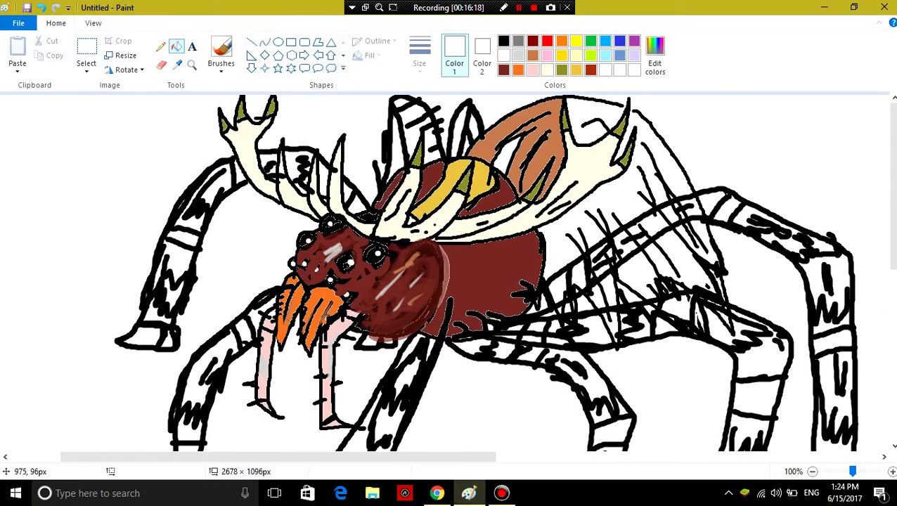
Close the gap in the abdomen's upper outline beside the rear antler tip with a black brush stroke
{"action": "left_click", "coordinate": [220, 63]}
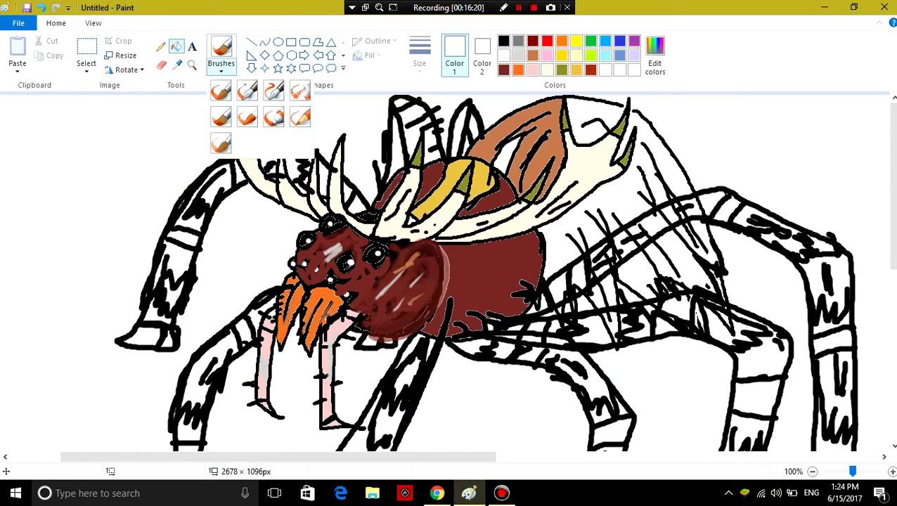
{"action": "left_click", "coordinate": [220, 90]}
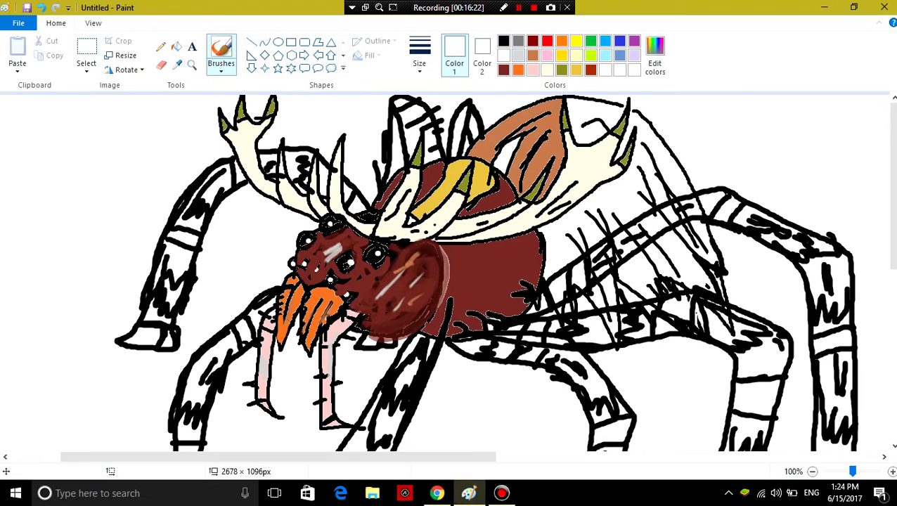
{"action": "left_click", "coordinate": [503, 41]}
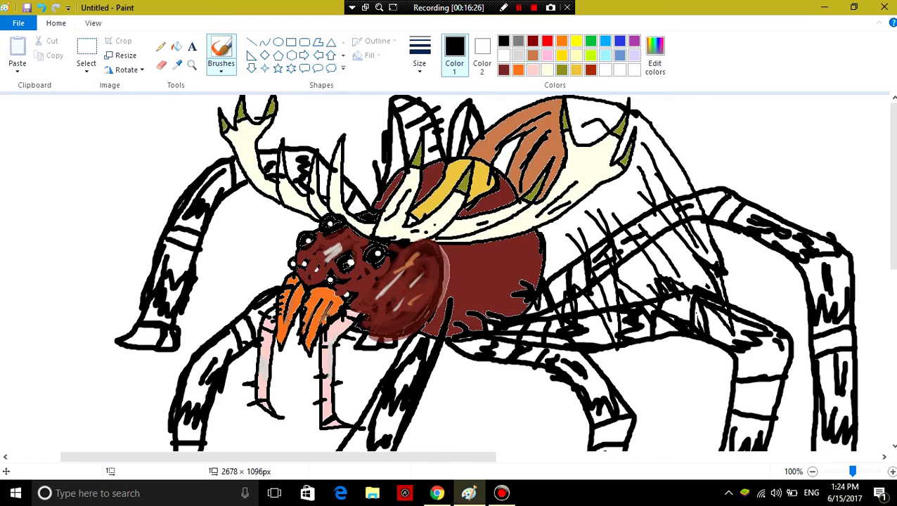
Fill the rest of the abdomen with brown, including the rear edge and the areas between the hind legs
{"action": "left_click", "coordinate": [532, 55]}
{"action": "left_click", "coordinate": [176, 46]}
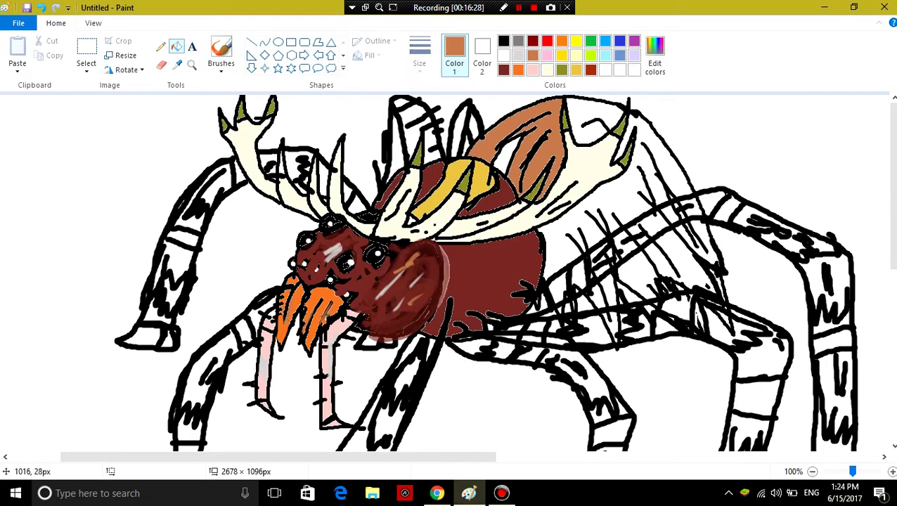
{"action": "left_click", "coordinate": [608, 115]}
{"action": "left_click", "coordinate": [686, 166]}
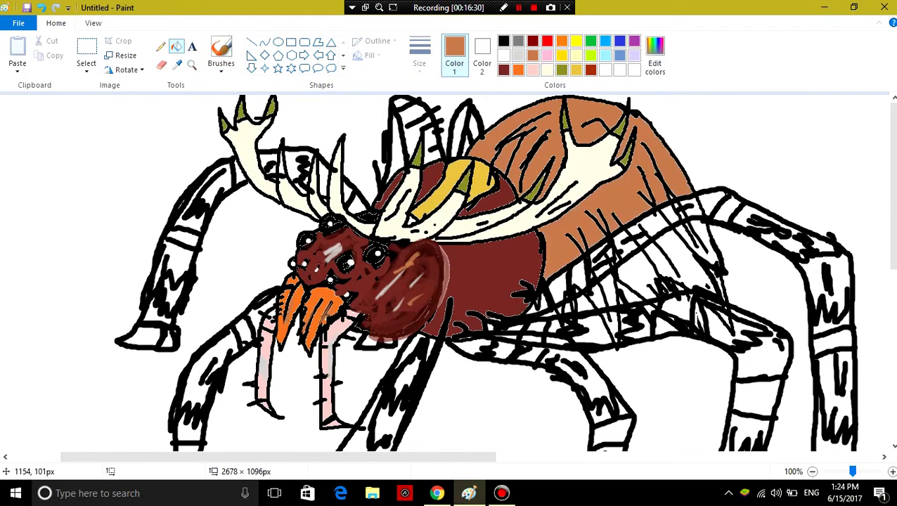
{"action": "left_click", "coordinate": [696, 246]}
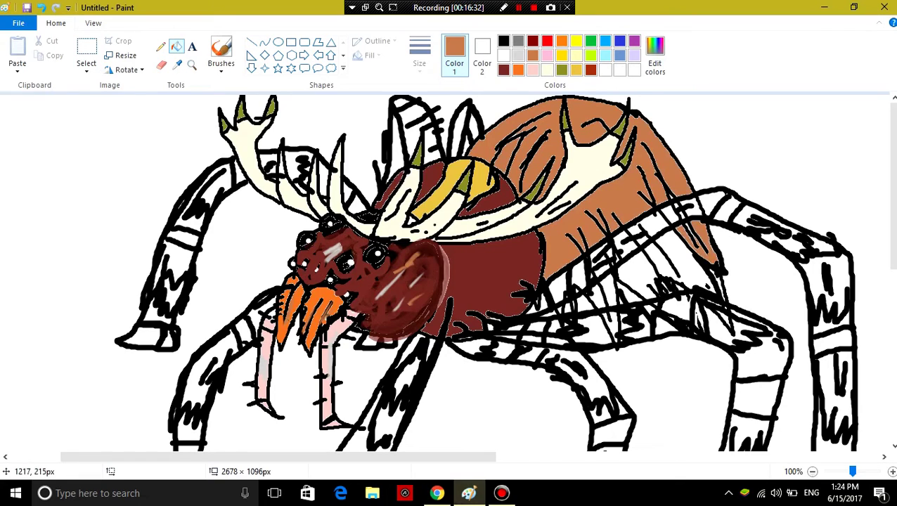
{"action": "left_click", "coordinate": [710, 263]}
{"action": "left_click", "coordinate": [650, 292]}
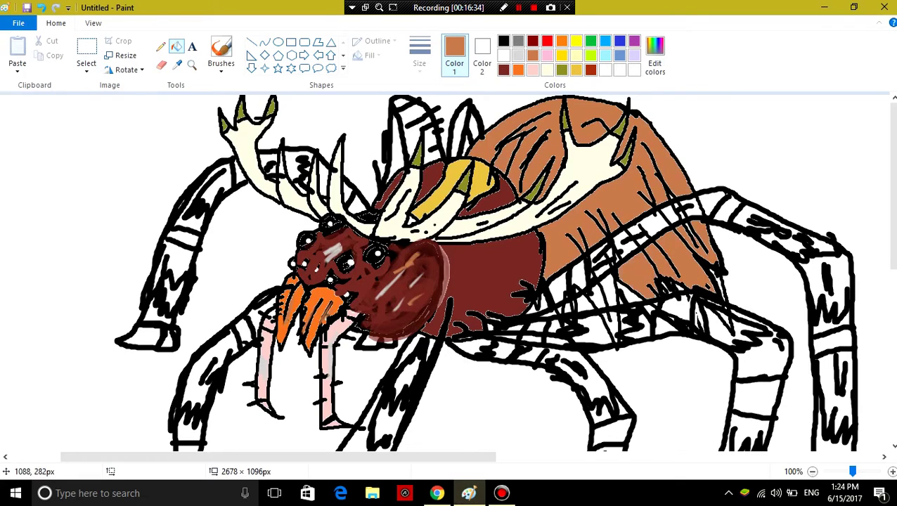
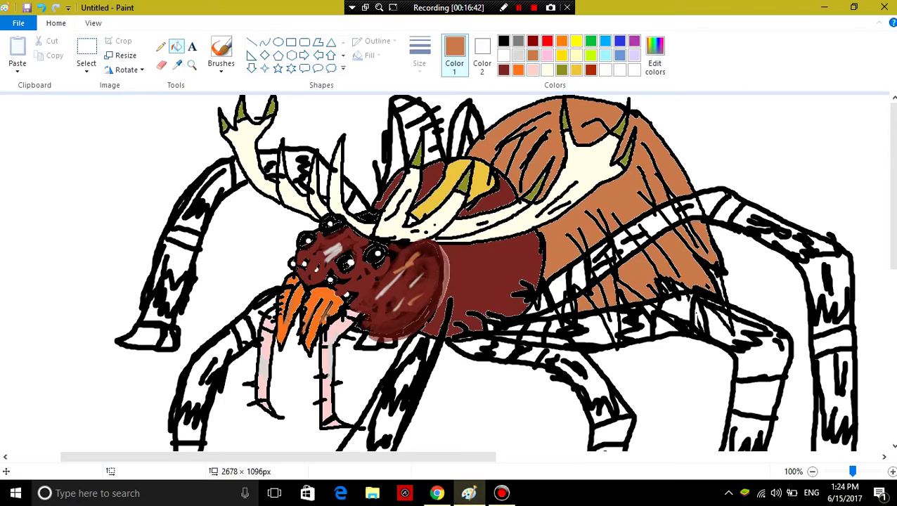
Brush brown over the unfilled lower rear edge of the abdomen above the hind leg
{"action": "left_click", "coordinate": [220, 67]}
{"action": "left_click", "coordinate": [220, 91]}
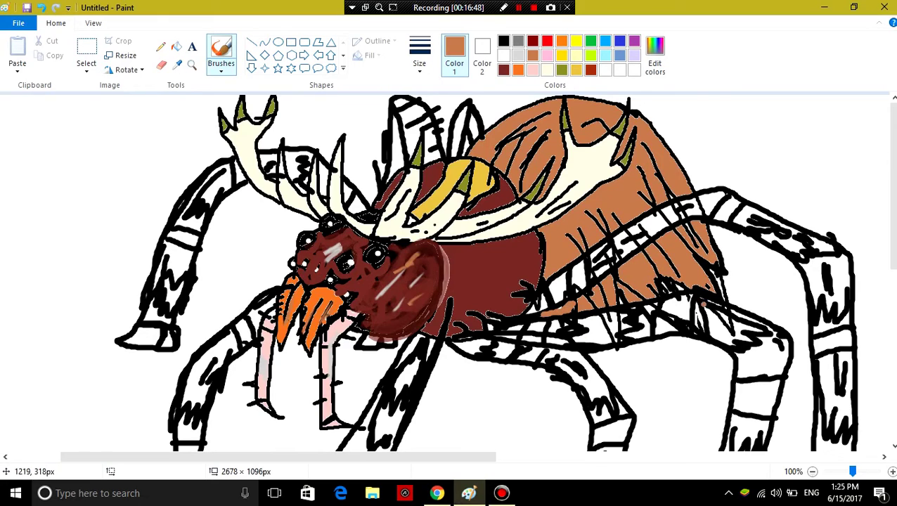
{"action": "left_click_drag", "start_coordinate": [718, 282], "coordinate": [719, 290]}
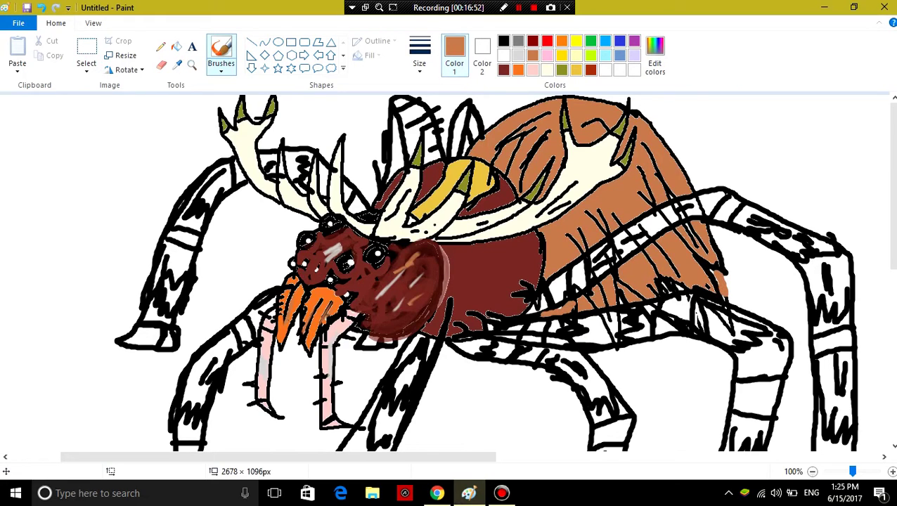
Add brown strokes over the hair lines at the front of the abdomen with the thickest watercolour brush
{"action": "left_click", "coordinate": [221, 69]}
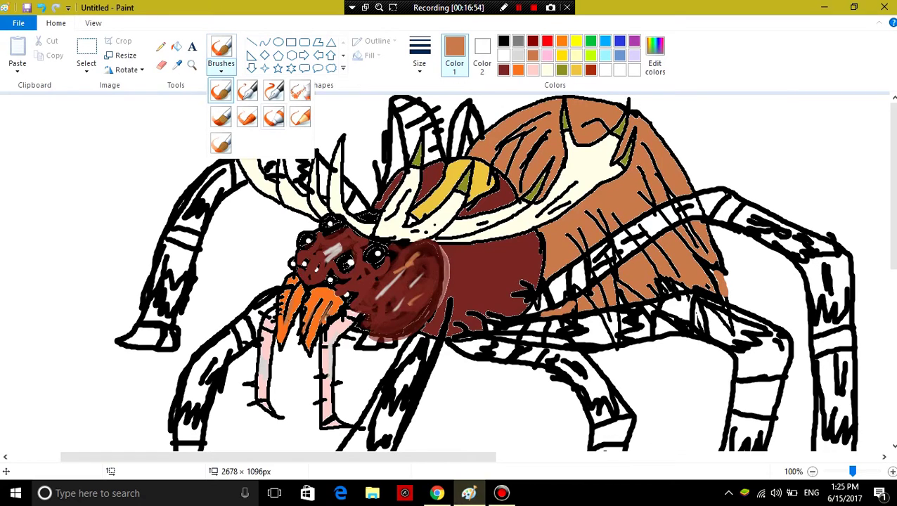
{"action": "left_click", "coordinate": [224, 145]}
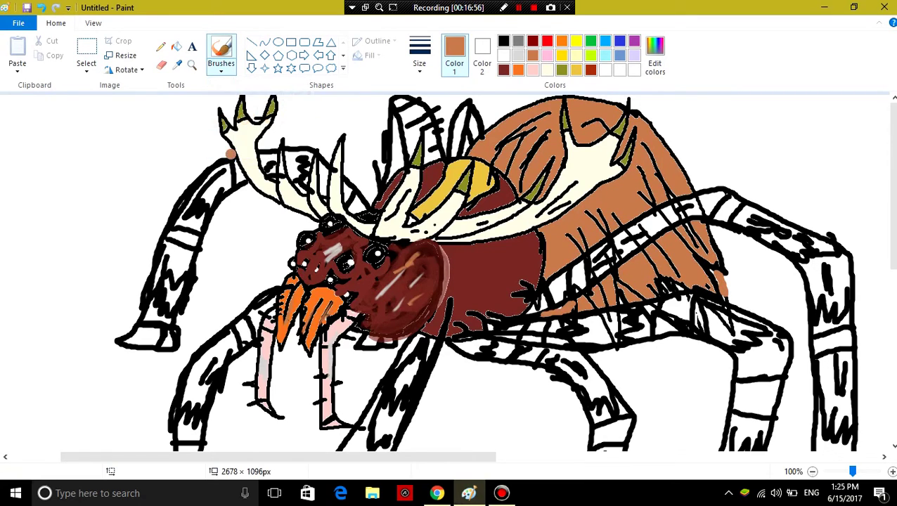
{"action": "left_click", "coordinate": [418, 63]}
{"action": "left_click", "coordinate": [448, 169]}
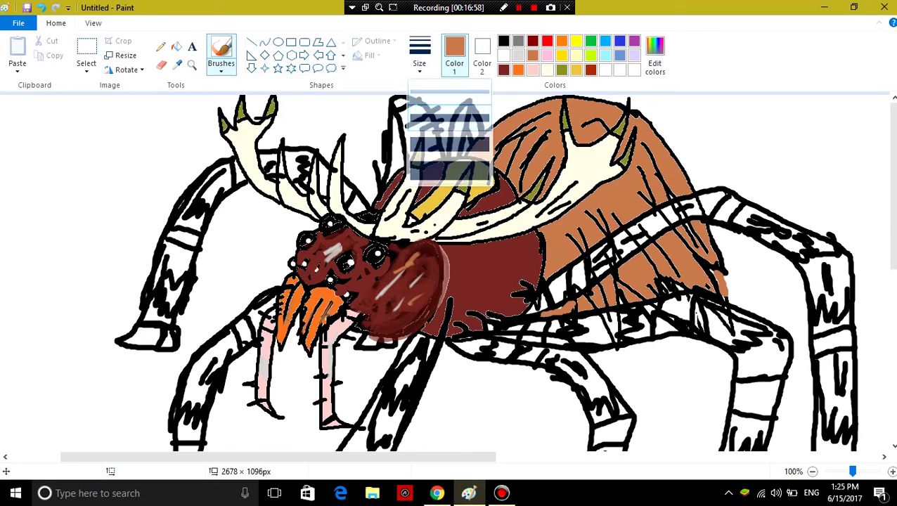
{"action": "mouse_move", "coordinate": [530, 152]}
{"action": "left_mouse_down"}
{"action": "mouse_move", "coordinate": [546, 137]}
{"action": "mouse_move", "coordinate": [555, 186]}
{"action": "left_mouse_up"}
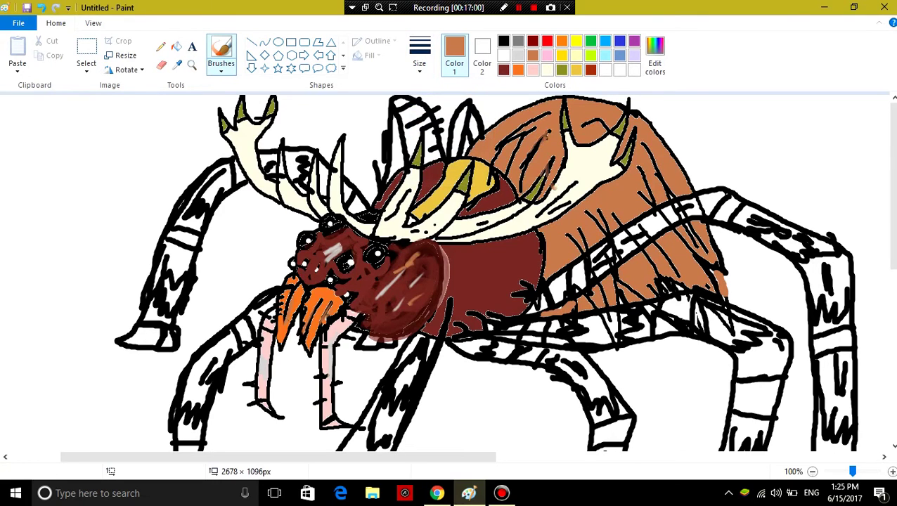
Mix a custom reddish brown and shade the abdomen's middle and rear hair lines with watercolour strokes
{"action": "left_click", "coordinate": [654, 56]}
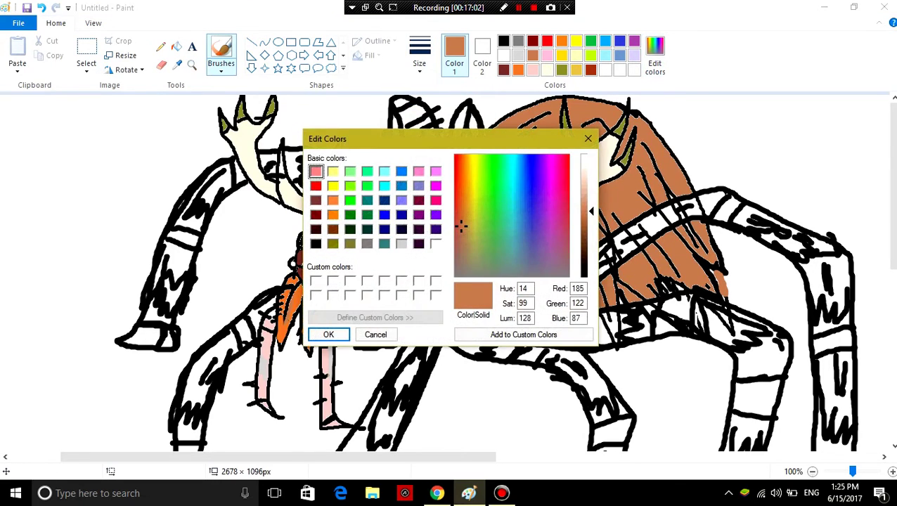
{"action": "left_click_drag", "start_coordinate": [460, 227], "coordinate": [457, 240]}
{"action": "mouse_move", "coordinate": [589, 211]}
{"action": "left_mouse_down"}
{"action": "mouse_move", "coordinate": [589, 242]}
{"action": "mouse_move", "coordinate": [586, 216]}
{"action": "mouse_move", "coordinate": [594, 221]}
{"action": "left_mouse_up"}
{"action": "left_click", "coordinate": [328, 334]}
{"action": "left_click_drag", "start_coordinate": [614, 275], "coordinate": [619, 298]}
{"action": "mouse_move", "coordinate": [660, 243]}
{"action": "left_mouse_down"}
{"action": "mouse_move", "coordinate": [678, 265]}
{"action": "mouse_move", "coordinate": [654, 249]}
{"action": "left_mouse_up"}
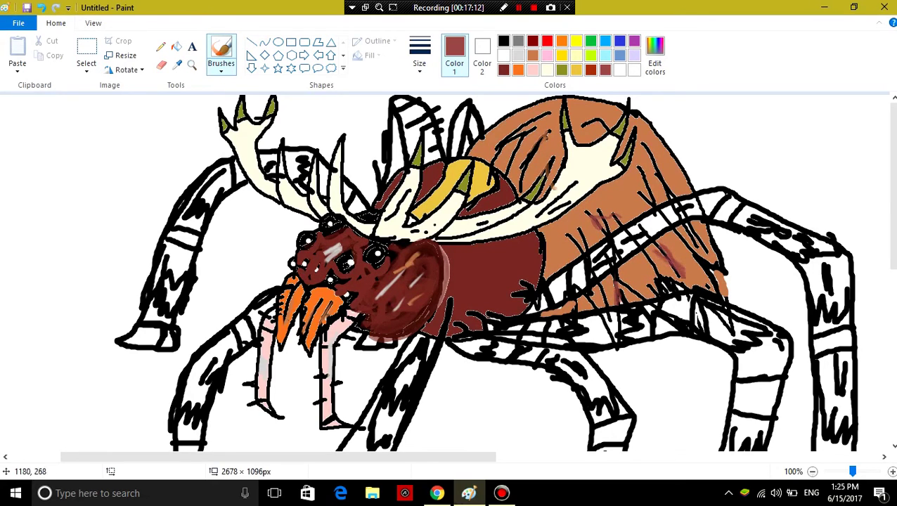
{"action": "left_click", "coordinate": [651, 179]}
{"action": "left_click_drag", "start_coordinate": [651, 177], "coordinate": [653, 199]}
{"action": "left_click_drag", "start_coordinate": [646, 147], "coordinate": [675, 192]}
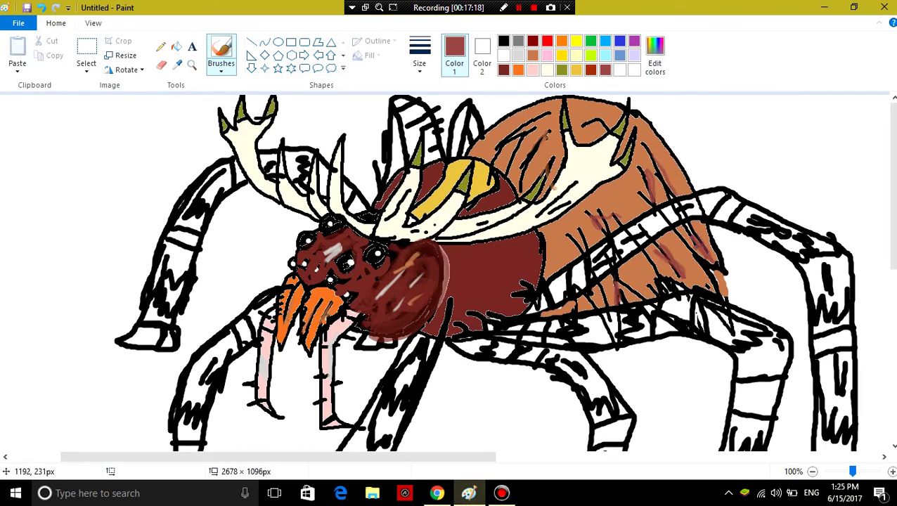
Add reddish-brown watercolour hair strokes to the front of the abdomen and across the dark red thorax
{"action": "left_click_drag", "start_coordinate": [567, 257], "coordinate": [566, 238]}
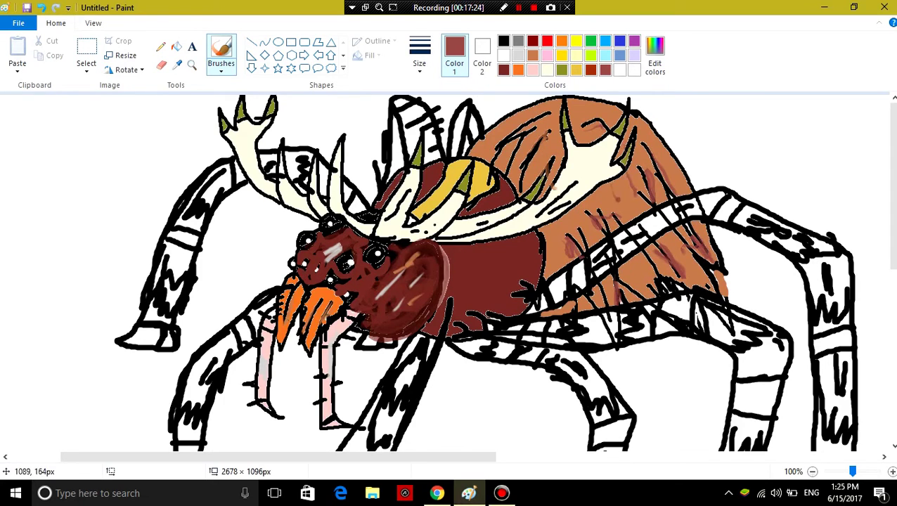
{"action": "left_click_drag", "start_coordinate": [555, 224], "coordinate": [565, 255]}
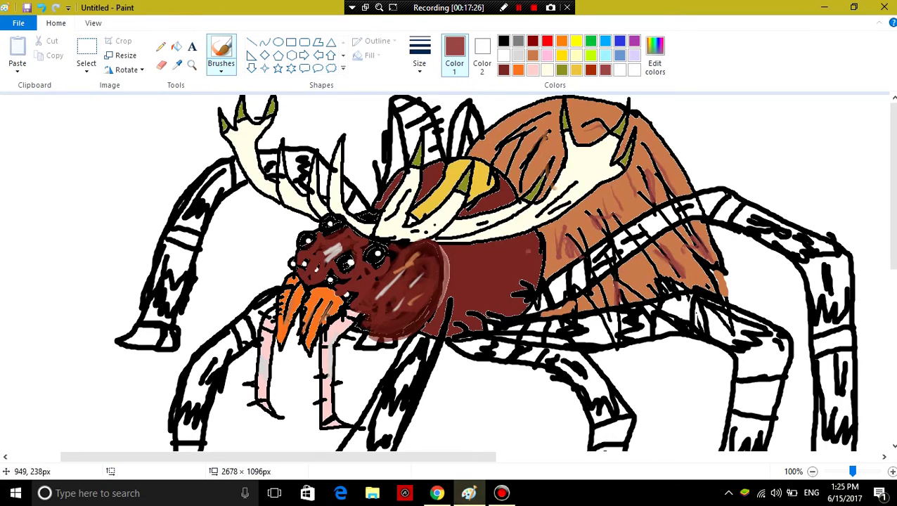
{"action": "left_click_drag", "start_coordinate": [458, 273], "coordinate": [450, 304]}
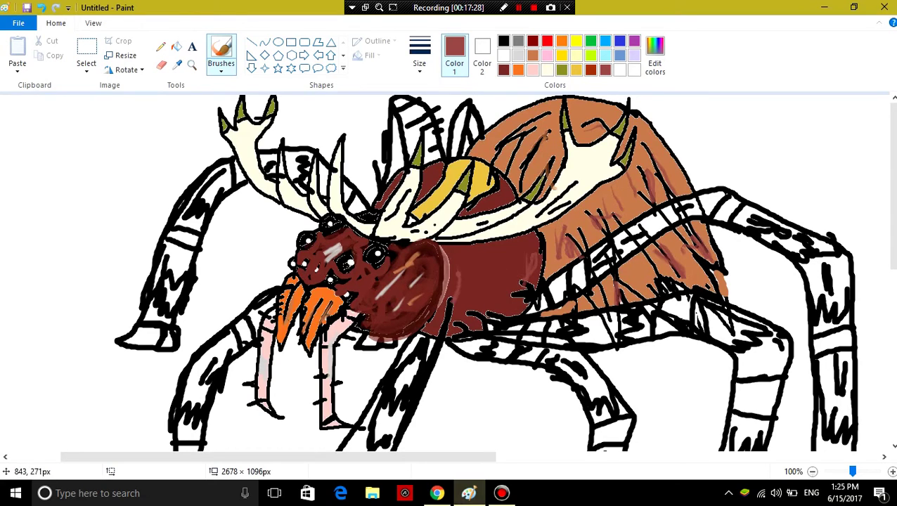
{"action": "mouse_move", "coordinate": [481, 266]}
{"action": "left_mouse_down"}
{"action": "mouse_move", "coordinate": [474, 313]}
{"action": "mouse_move", "coordinate": [491, 300]}
{"action": "mouse_move", "coordinate": [453, 323]}
{"action": "mouse_move", "coordinate": [468, 328]}
{"action": "left_mouse_up"}
{"action": "left_click_drag", "start_coordinate": [492, 285], "coordinate": [480, 319]}
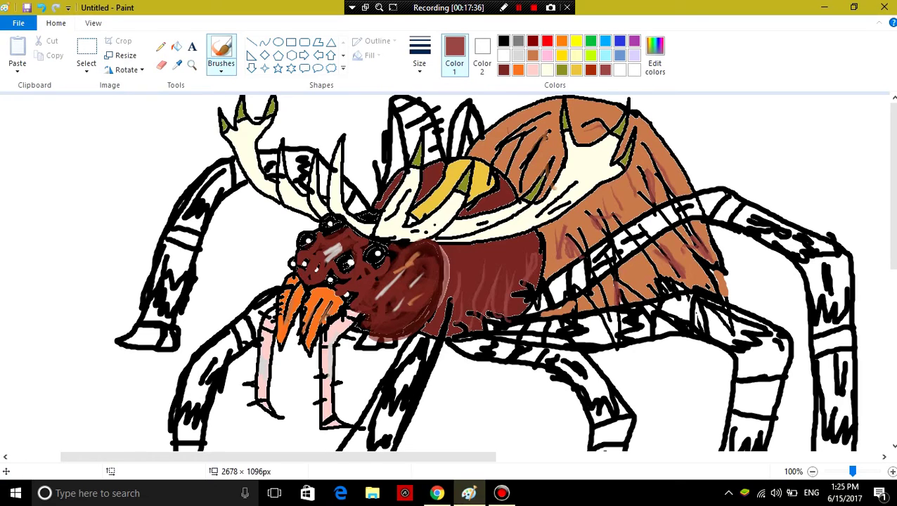
Fill the two raised far legs behind the thorax with the custom dark red
{"action": "left_click", "coordinate": [503, 70]}
{"action": "left_click", "coordinate": [176, 47]}
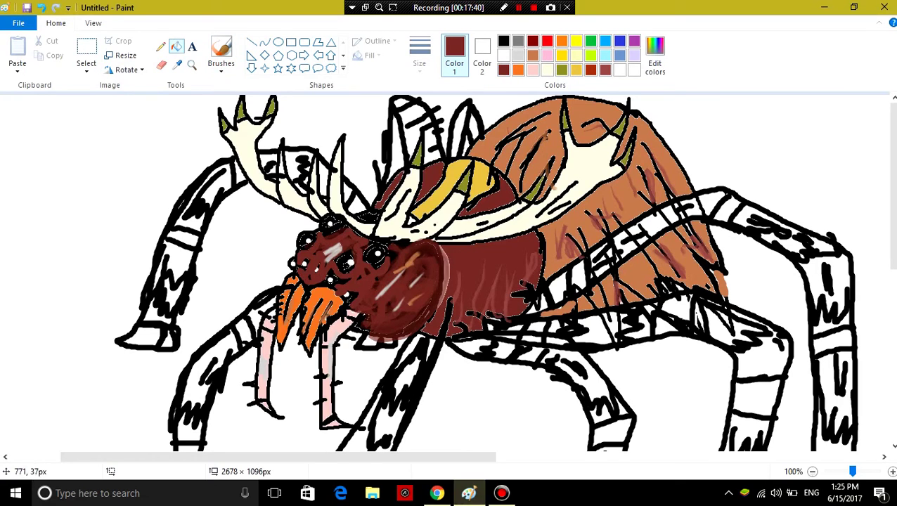
{"action": "left_click", "coordinate": [414, 121]}
{"action": "left_click", "coordinate": [396, 160]}
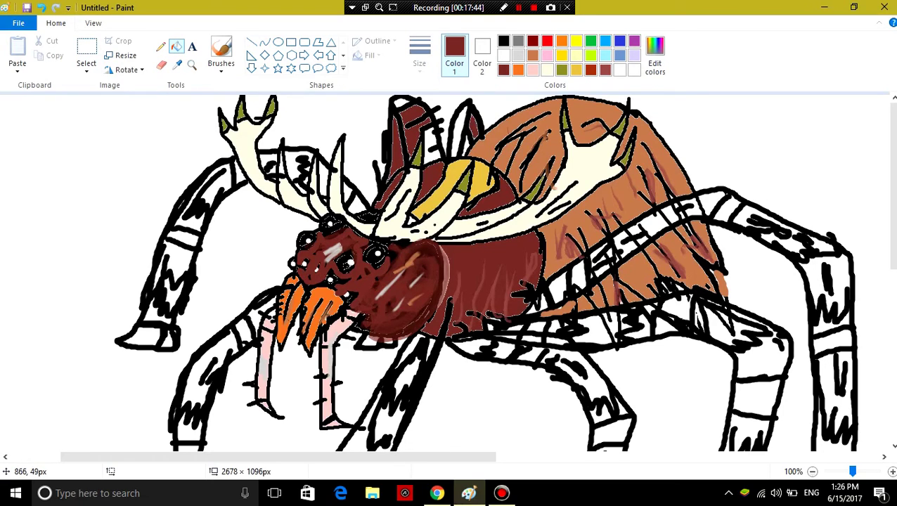
{"action": "left_click", "coordinate": [458, 130]}
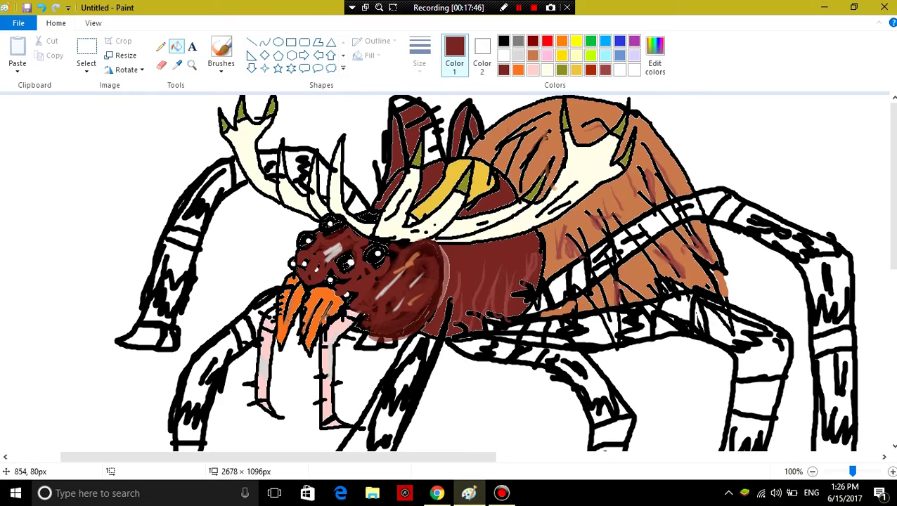
{"action": "left_click", "coordinate": [463, 149]}
{"action": "left_click", "coordinate": [425, 143]}
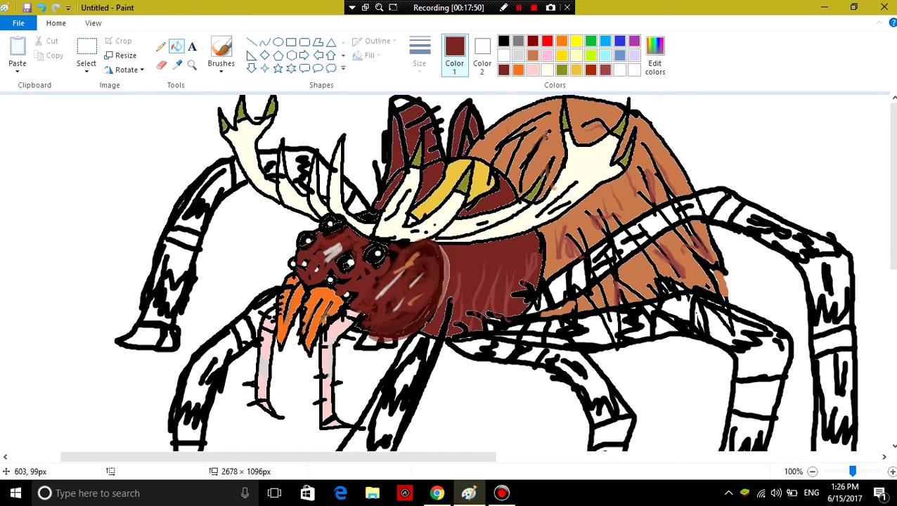
Colour the upper part of the front leg behind the antlers dark red, from the head down to the white band
{"action": "left_click", "coordinate": [302, 169]}
{"action": "left_click", "coordinate": [323, 178]}
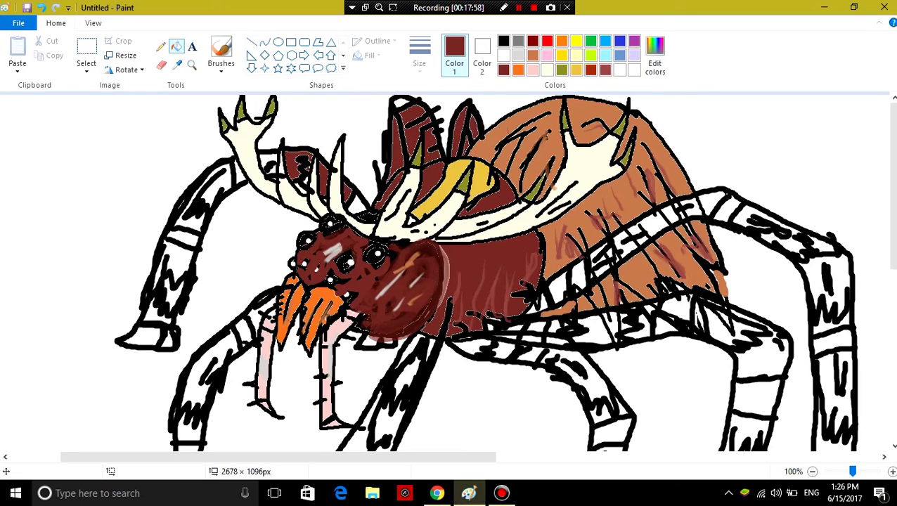
{"action": "left_click", "coordinate": [220, 70]}
{"action": "left_click", "coordinate": [222, 90]}
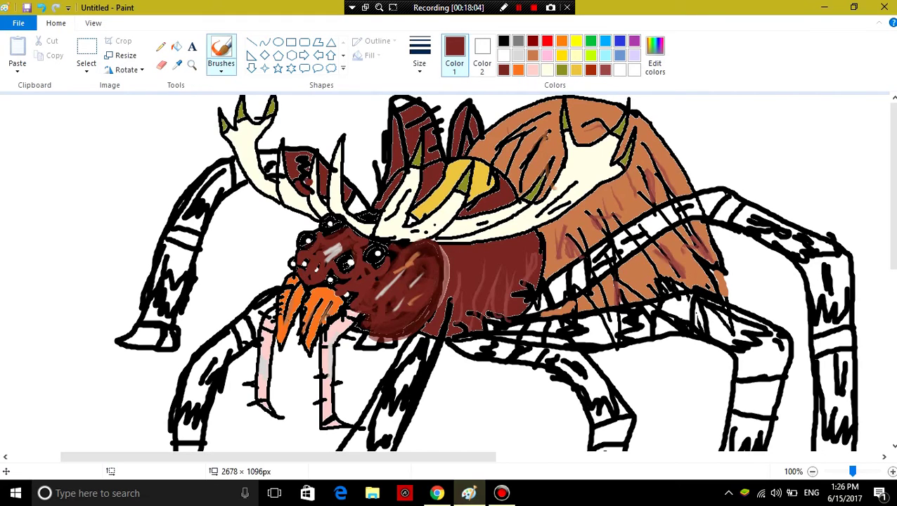
{"action": "left_click", "coordinate": [176, 47]}
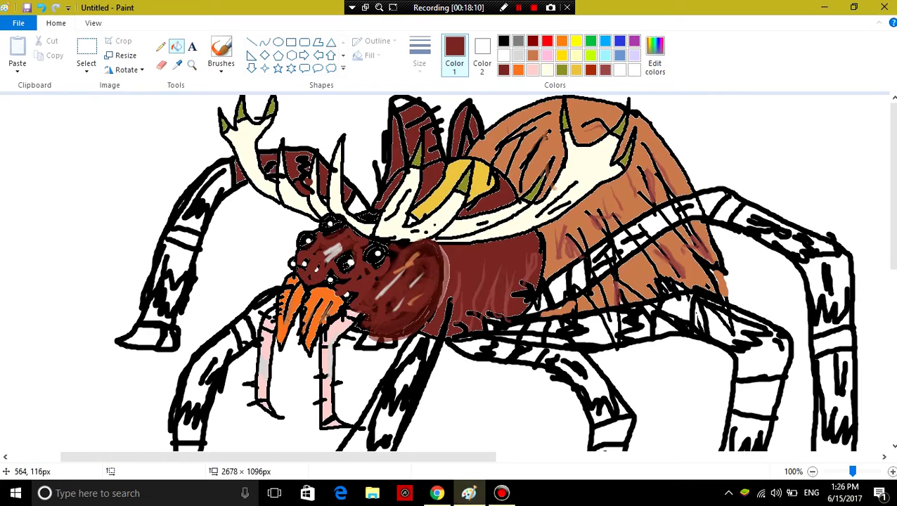
{"action": "left_click", "coordinate": [217, 182]}
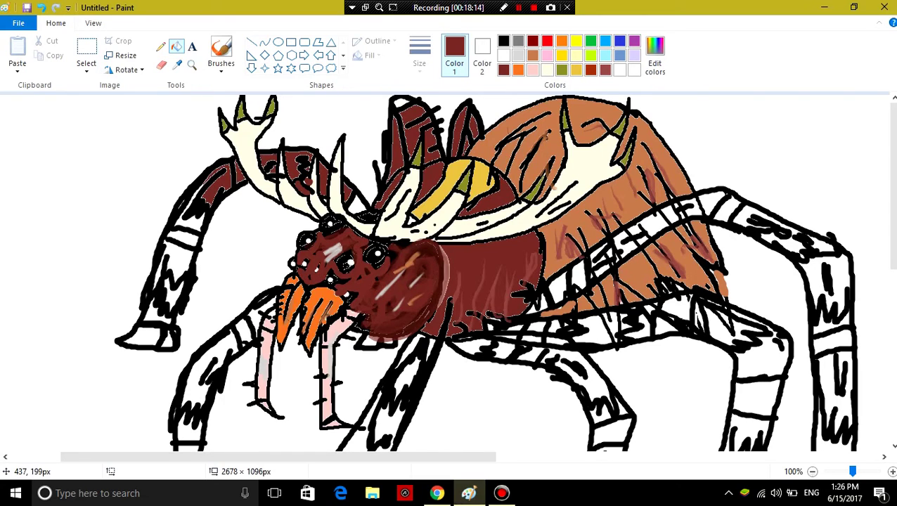
{"action": "left_click", "coordinate": [199, 228]}
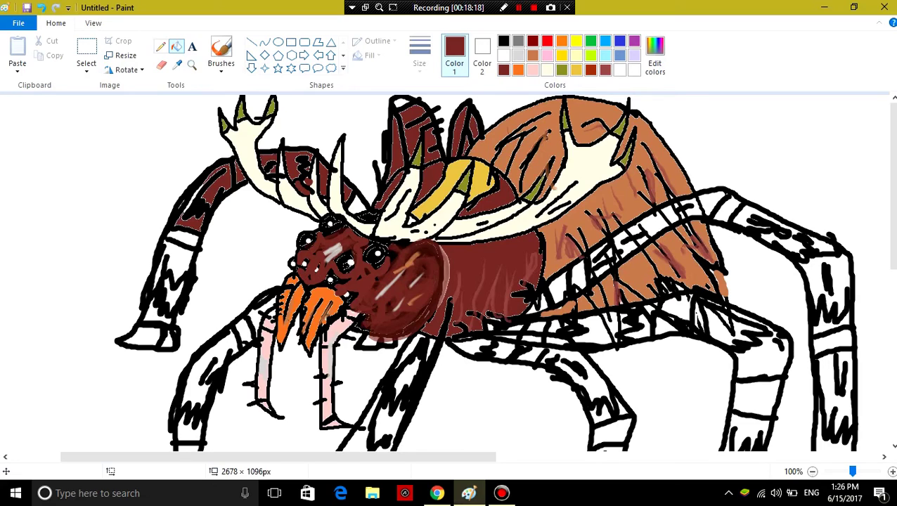
Brush dark red over gaps in that front leg's upper part and fill its lower section down to the hoof, keeping the band white
{"action": "left_click", "coordinate": [220, 67]}
{"action": "left_click", "coordinate": [220, 90]}
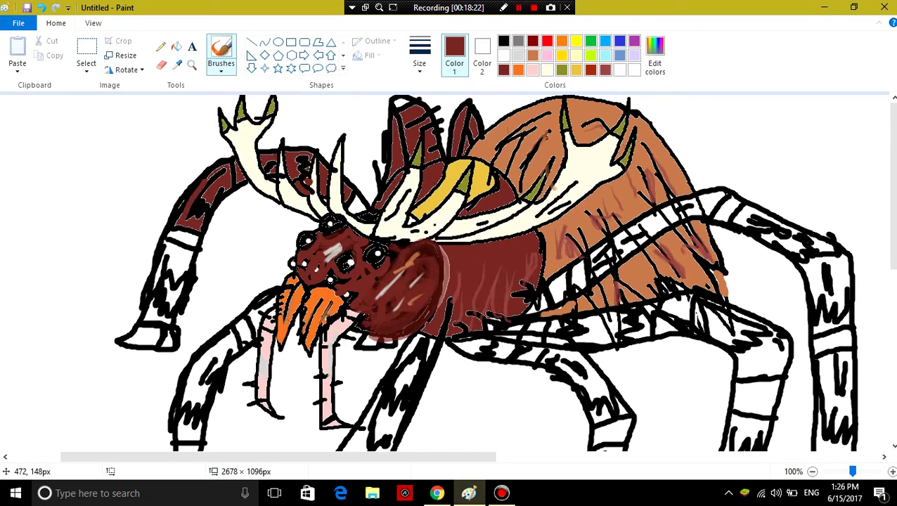
{"action": "left_click_drag", "start_coordinate": [223, 189], "coordinate": [173, 242]}
{"action": "left_click", "coordinate": [176, 46]}
{"action": "left_click", "coordinate": [181, 246]}
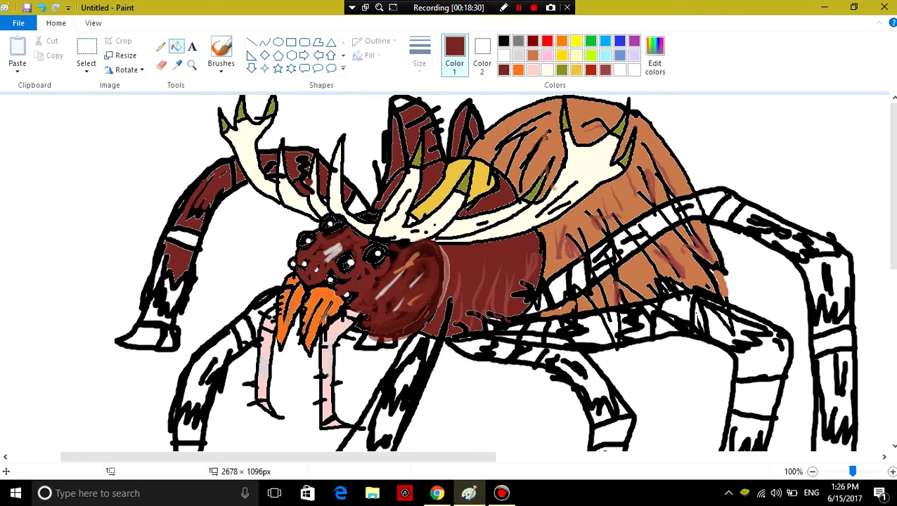
{"action": "left_click", "coordinate": [175, 292]}
{"action": "left_click", "coordinate": [160, 271]}
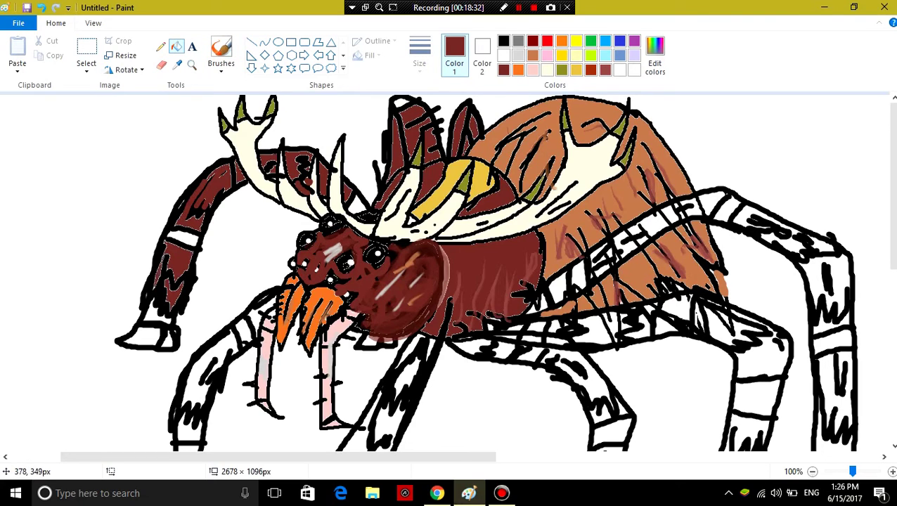
{"action": "left_click", "coordinate": [156, 311]}
Fill the part of the rearmost leg that crosses the abdomen with dark red, up to the band past its knee
{"action": "scroll", "coordinate": [687, 210], "scroll_direction": "down", "scroll_amount": 2}
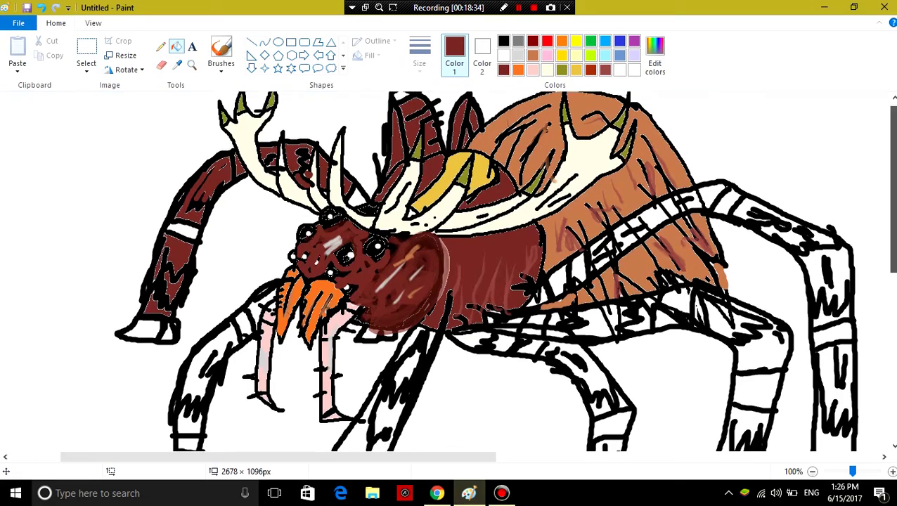
{"action": "left_click", "coordinate": [655, 187]}
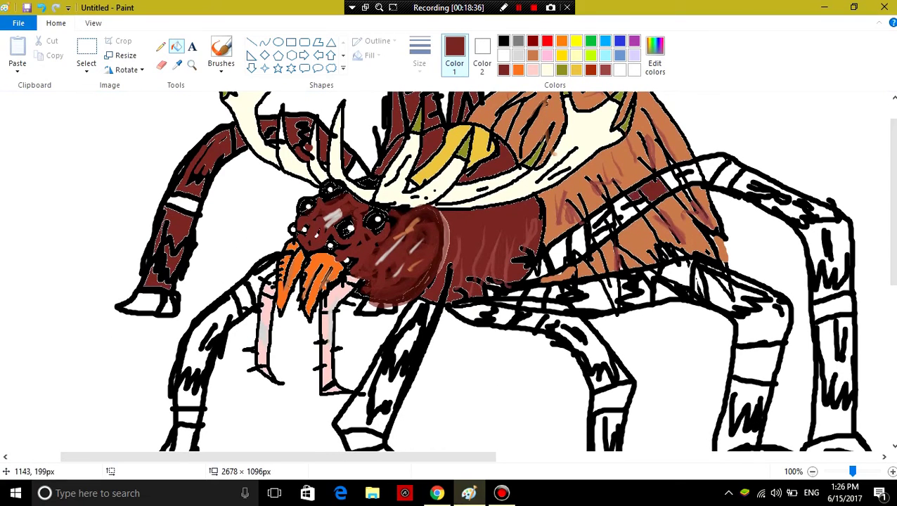
{"action": "left_click", "coordinate": [672, 182]}
{"action": "left_click", "coordinate": [707, 169]}
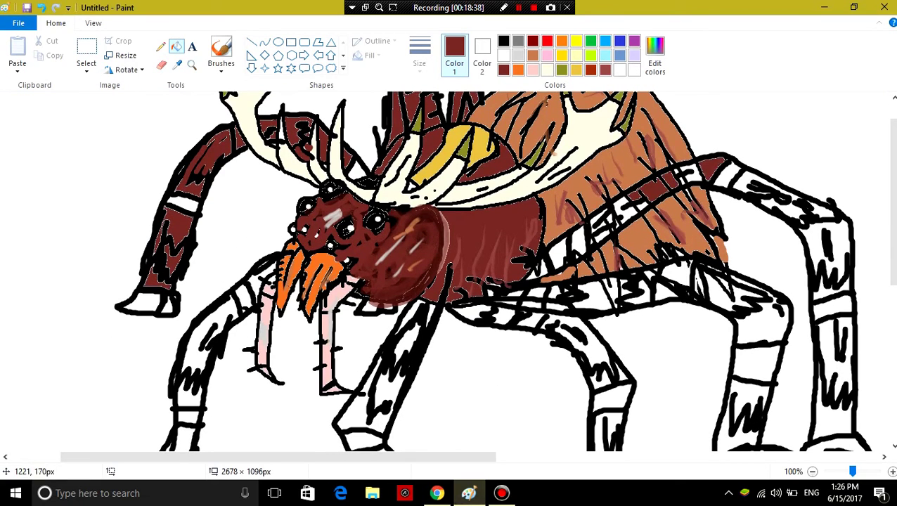
{"action": "left_click", "coordinate": [698, 173]}
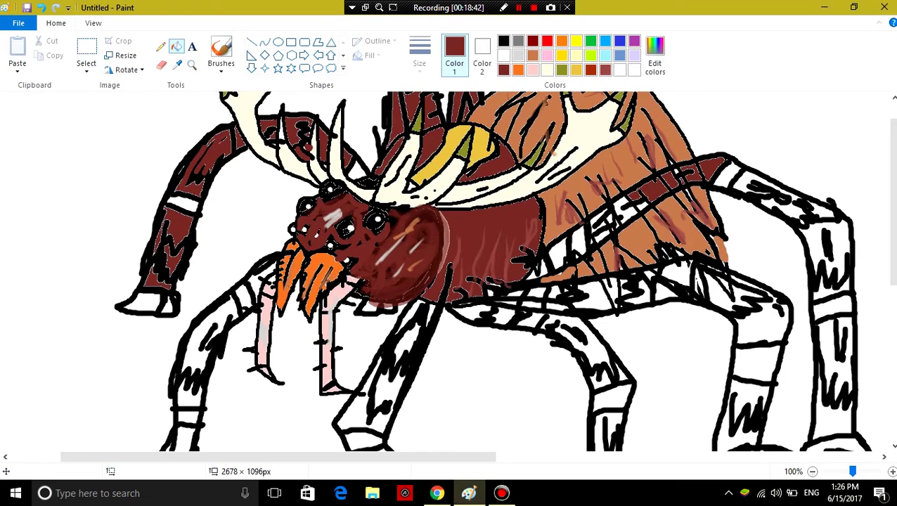
{"action": "mouse_move", "coordinate": [634, 199]}
{"action": "left_mouse_down"}
{"action": "mouse_move", "coordinate": [613, 222]}
{"action": "mouse_move", "coordinate": [641, 206]}
{"action": "left_mouse_up"}
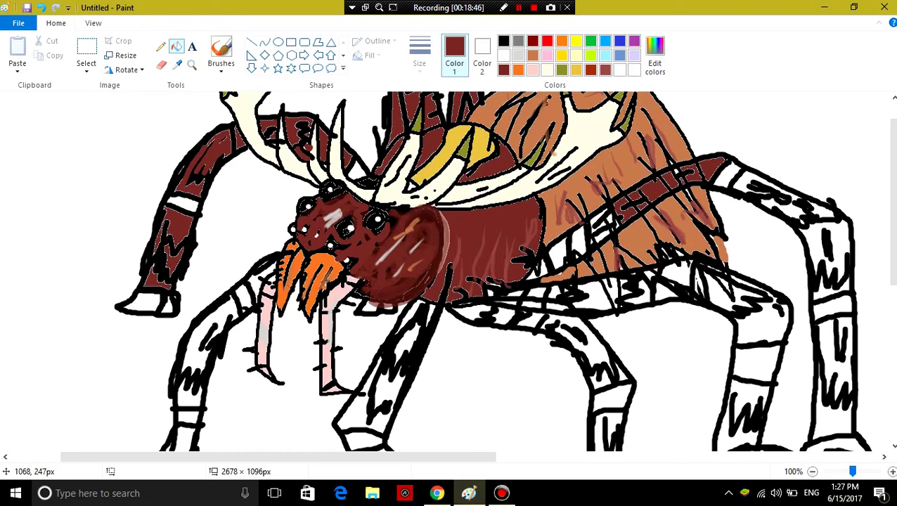
{"action": "mouse_move", "coordinate": [603, 210]}
{"action": "left_mouse_down"}
{"action": "mouse_move", "coordinate": [590, 220]}
{"action": "mouse_move", "coordinate": [592, 241]}
{"action": "left_mouse_up"}
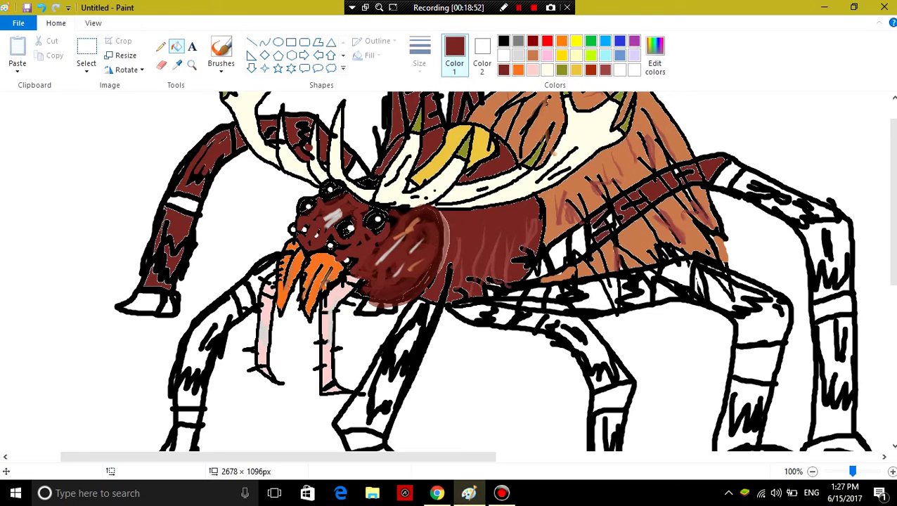
Brush dark red over the small gaps among that leg's hair lines and fill its base beside the thorax
{"action": "left_click", "coordinate": [221, 70]}
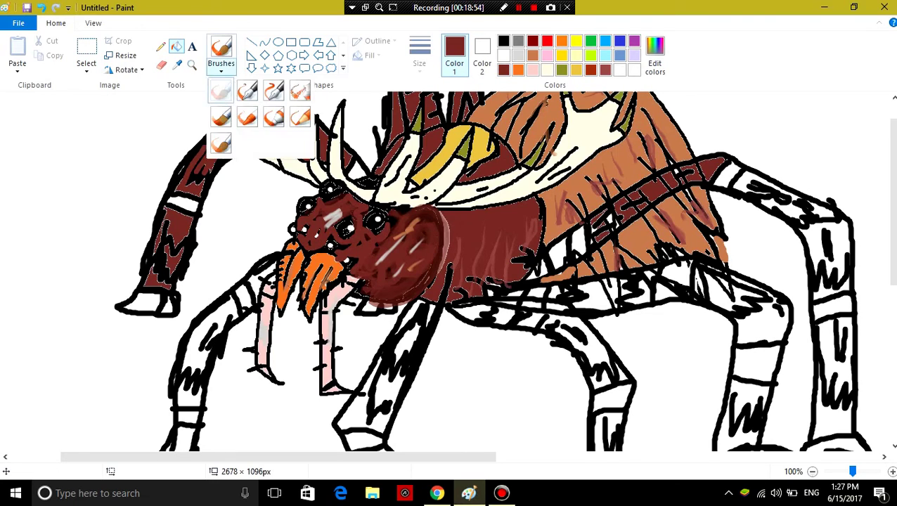
{"action": "left_click", "coordinate": [221, 88]}
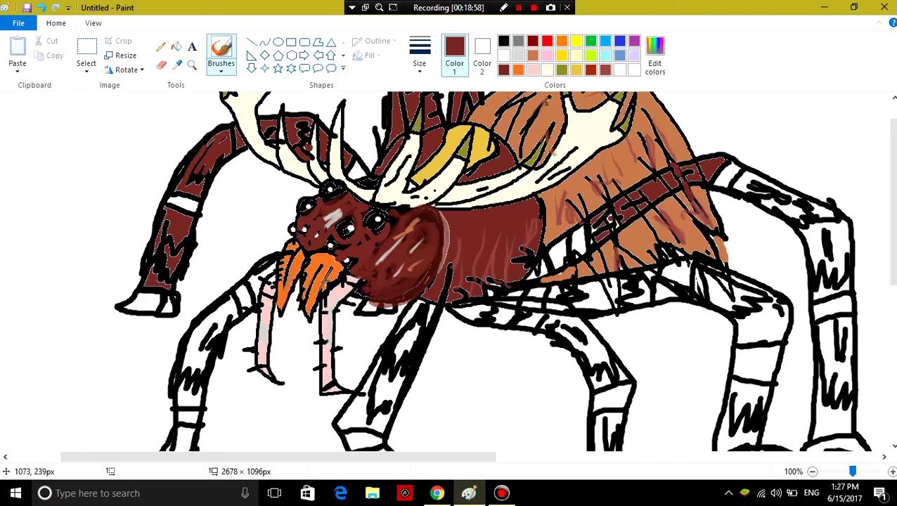
{"action": "mouse_move", "coordinate": [609, 217]}
{"action": "left_mouse_down"}
{"action": "mouse_move", "coordinate": [616, 226]}
{"action": "mouse_move", "coordinate": [590, 237]}
{"action": "left_mouse_up"}
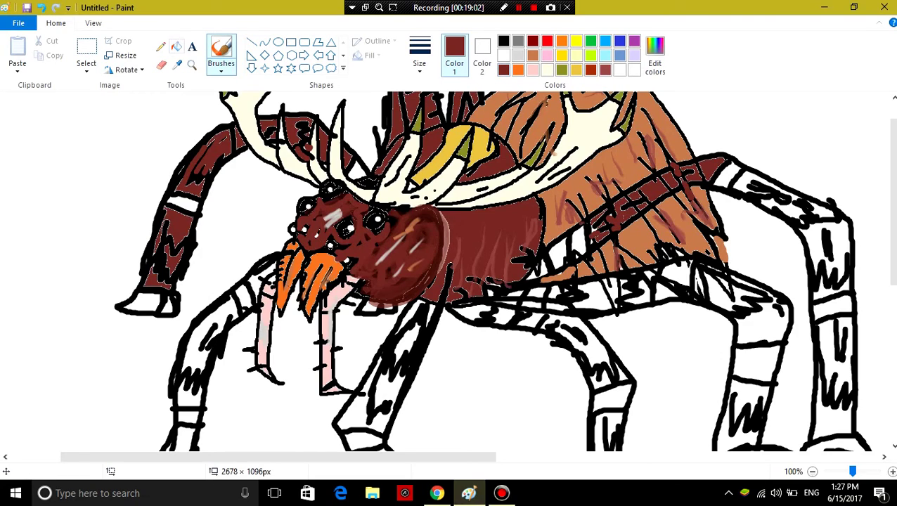
{"action": "left_click", "coordinate": [176, 47]}
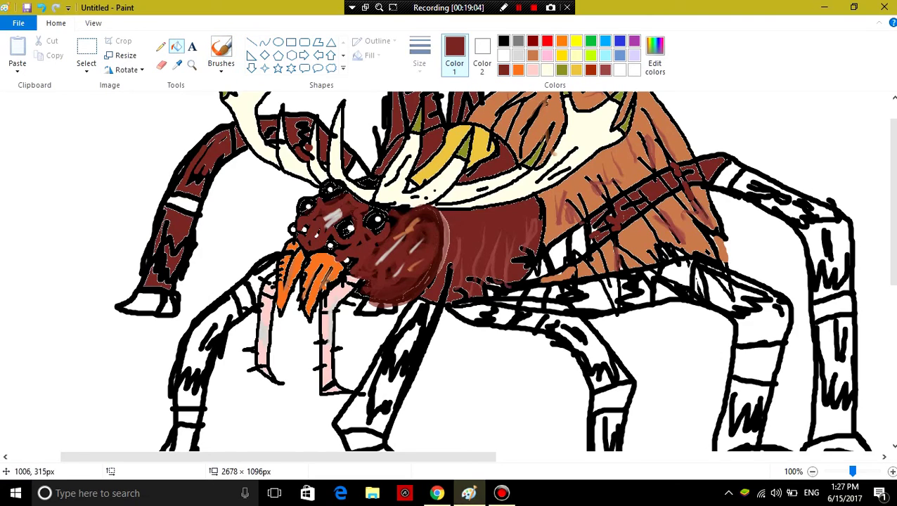
{"action": "left_click", "coordinate": [563, 260]}
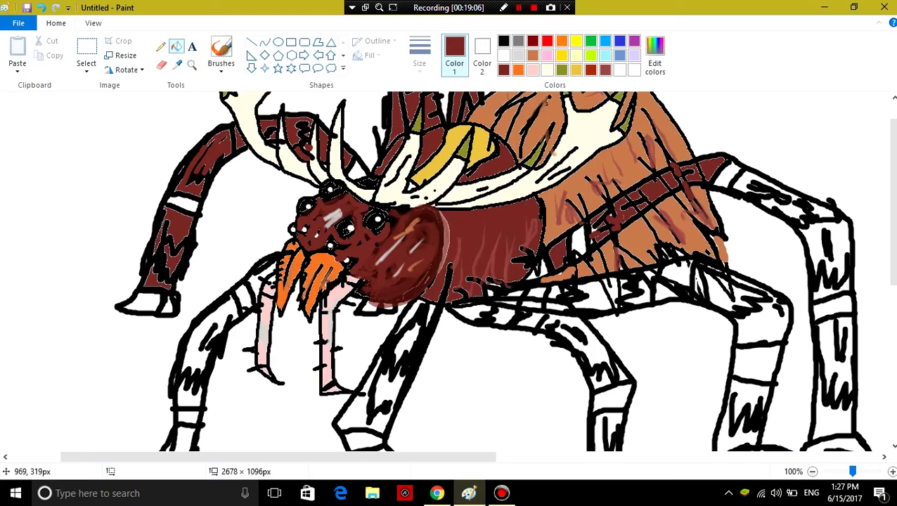
{"action": "left_click", "coordinate": [540, 263]}
{"action": "left_click", "coordinate": [532, 274]}
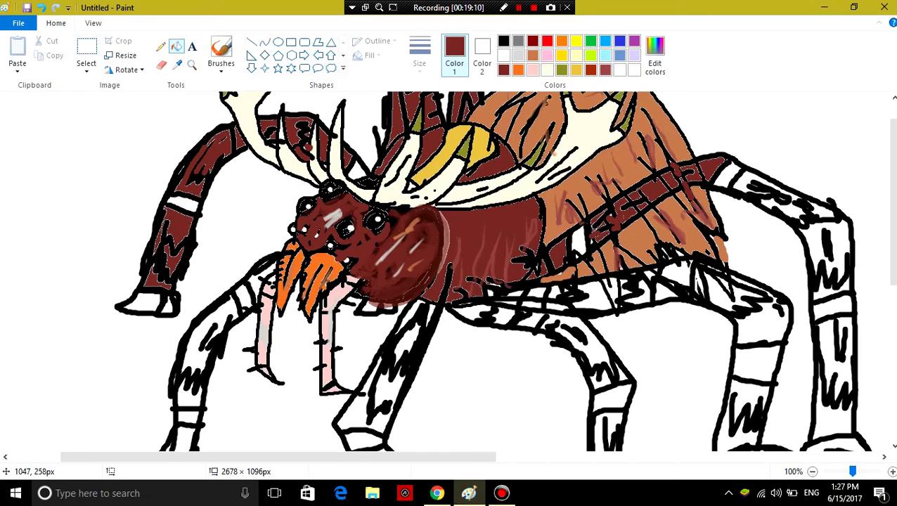
Fill the rest of the rearmost leg dark red down to the hoof, leaving its bands white
{"action": "left_click", "coordinate": [773, 185]}
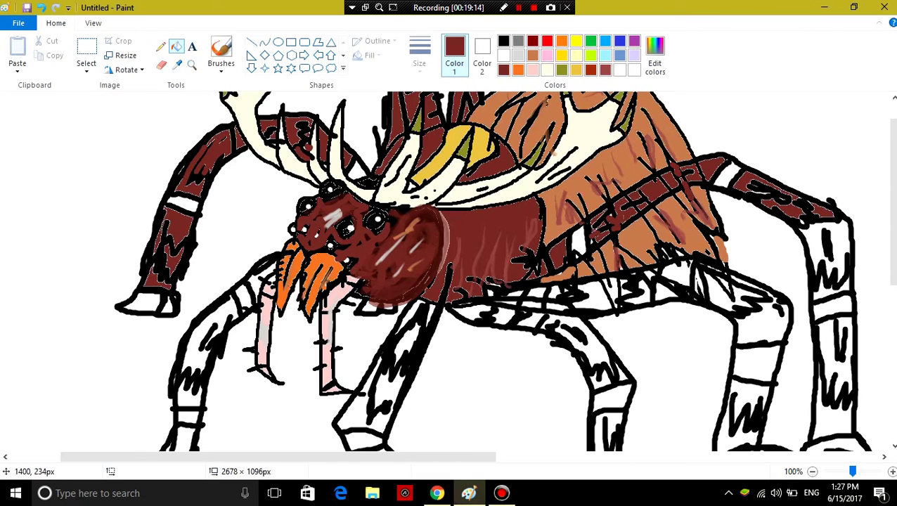
{"action": "scroll", "coordinate": [879, 210], "scroll_direction": "down", "scroll_amount": 2}
{"action": "left_click", "coordinate": [826, 200]}
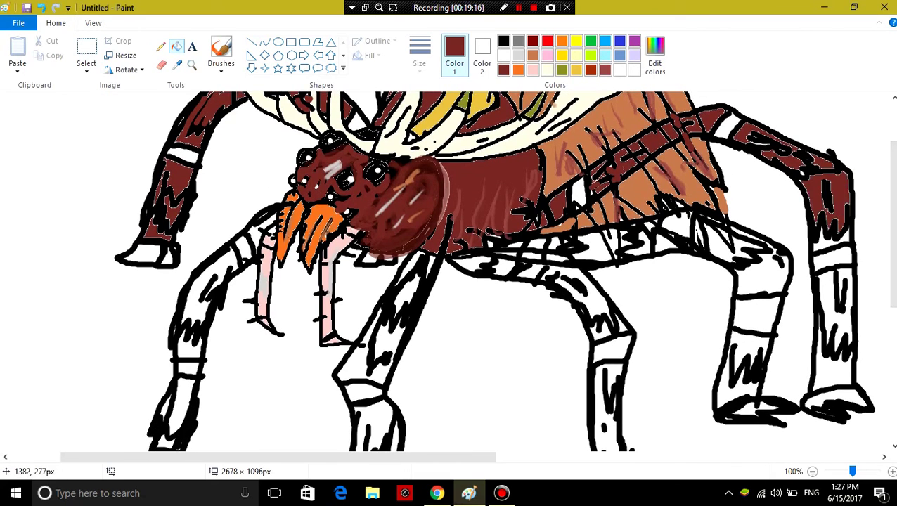
{"action": "left_click", "coordinate": [831, 242]}
{"action": "scroll", "coordinate": [838, 267], "scroll_direction": "down", "scroll_amount": 2}
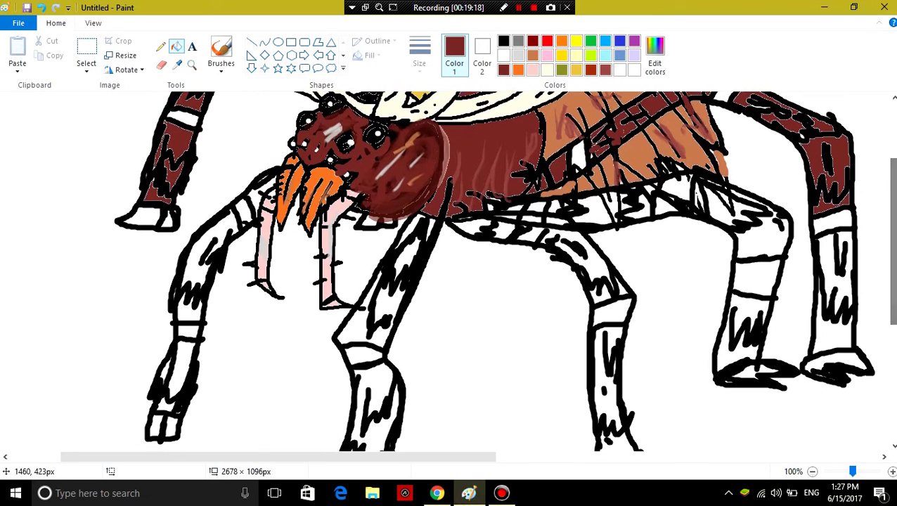
{"action": "left_click", "coordinate": [837, 282]}
{"action": "left_click", "coordinate": [830, 324]}
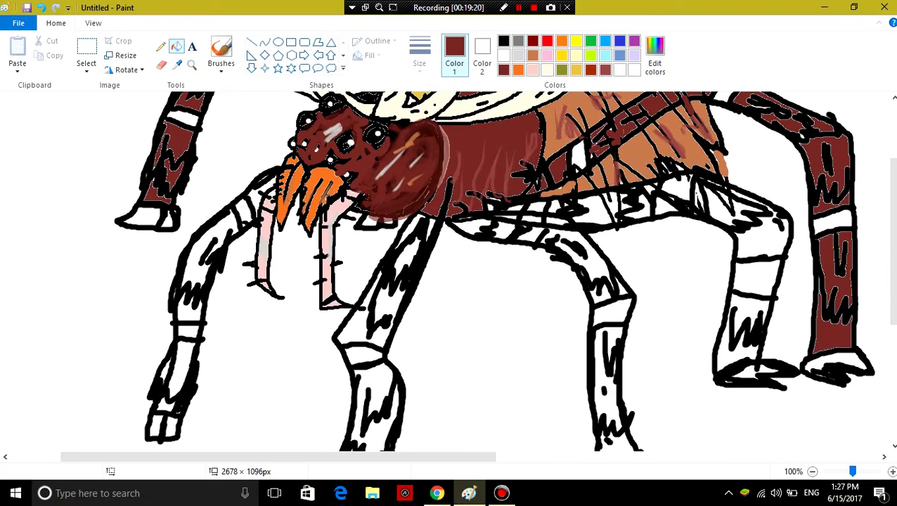
Fill the leg in front of the rearmost one with dark red from its upper part to the hoof, keeping the band white
{"action": "left_click", "coordinate": [761, 242]}
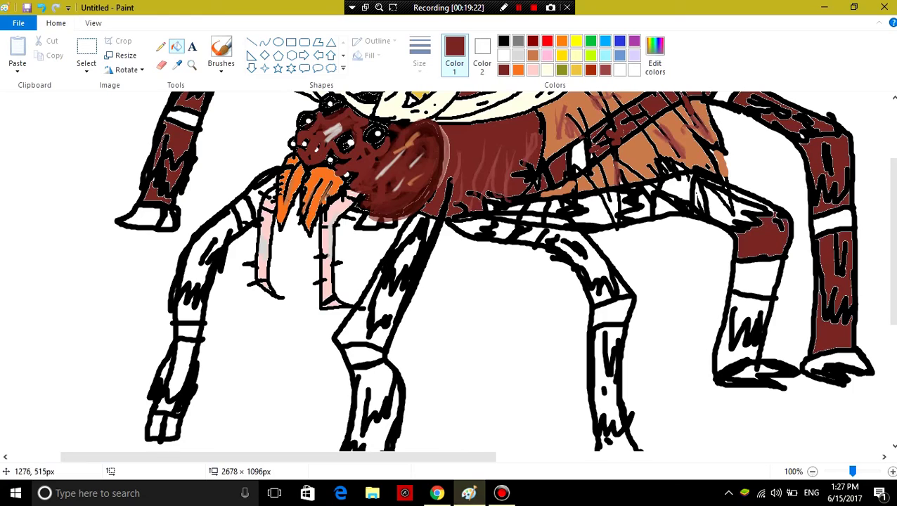
{"action": "left_click", "coordinate": [752, 317]}
{"action": "left_click", "coordinate": [737, 365]}
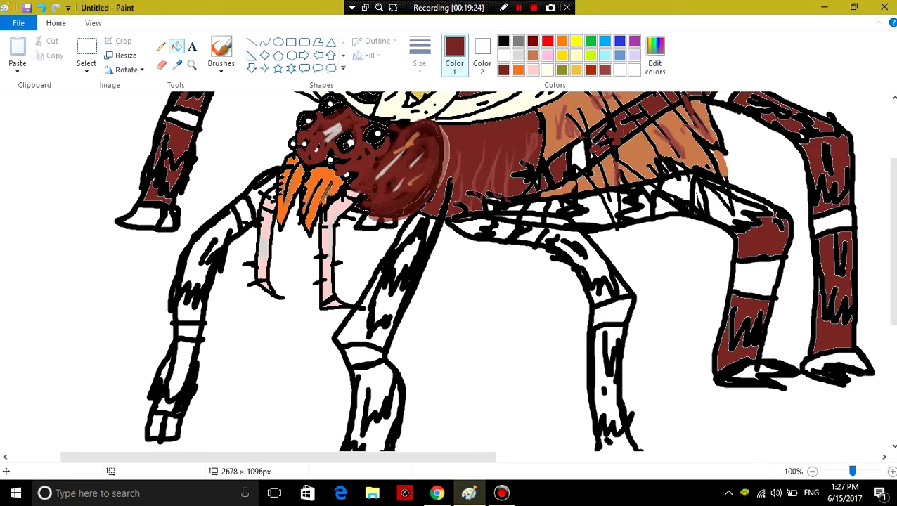
{"action": "left_click", "coordinate": [730, 195]}
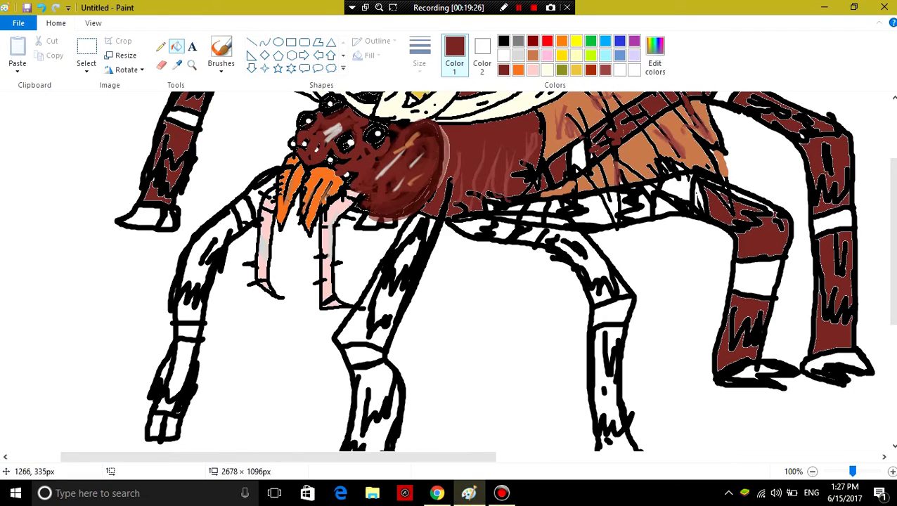
{"action": "left_click", "coordinate": [744, 191]}
Fill the small gaps among the hair lines in that leg's base beneath the abdomen with dark red
{"action": "left_click", "coordinate": [674, 189]}
{"action": "left_click", "coordinate": [635, 207]}
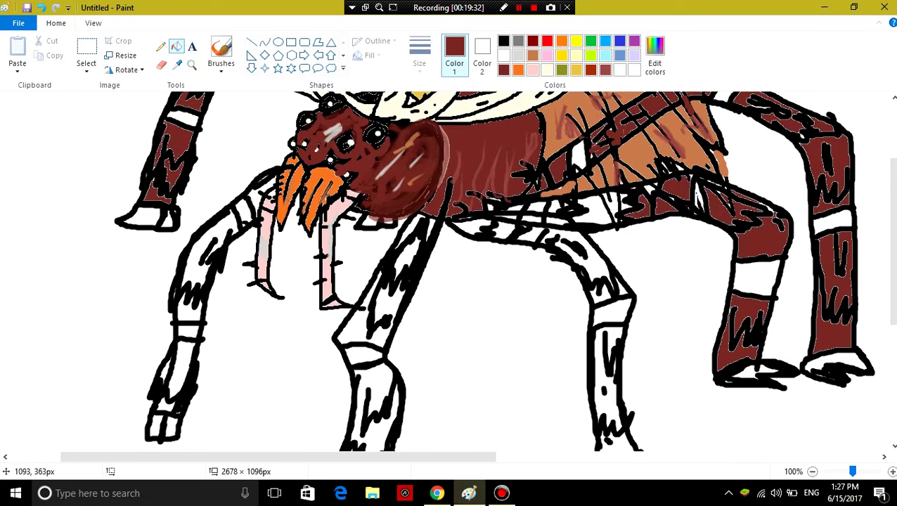
{"action": "left_click", "coordinate": [580, 212]}
{"action": "left_click", "coordinate": [610, 203]}
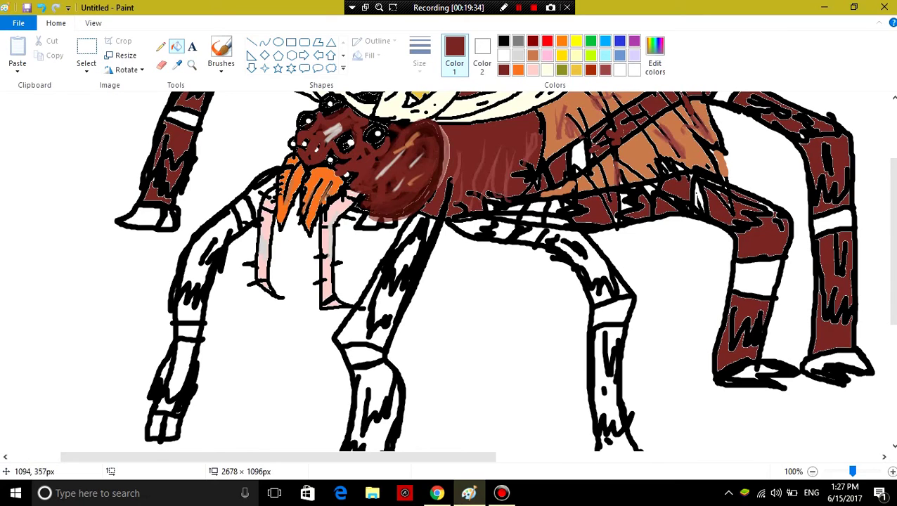
{"action": "left_click", "coordinate": [622, 205]}
{"action": "left_click", "coordinate": [647, 189]}
{"action": "left_click", "coordinate": [696, 185]}
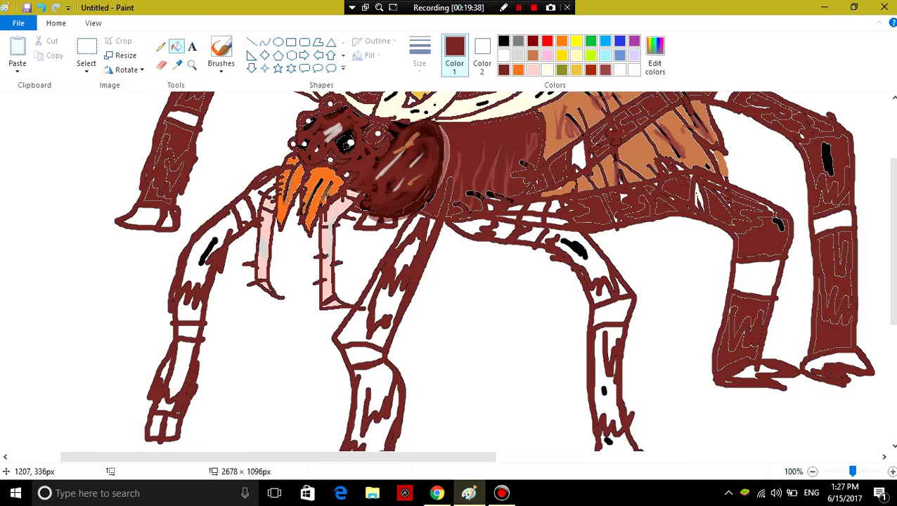
Refill the creature's connected dark red outlines with black
{"action": "left_click", "coordinate": [504, 41]}
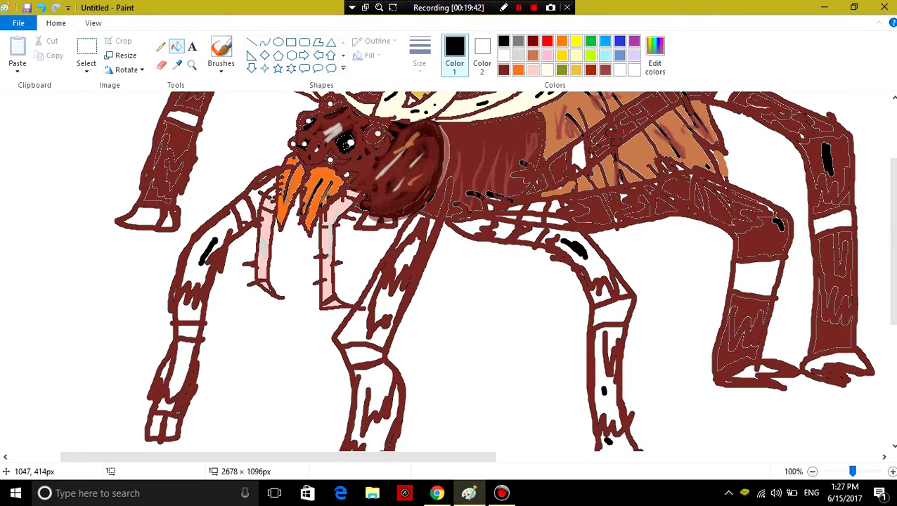
{"action": "left_click", "coordinate": [629, 246]}
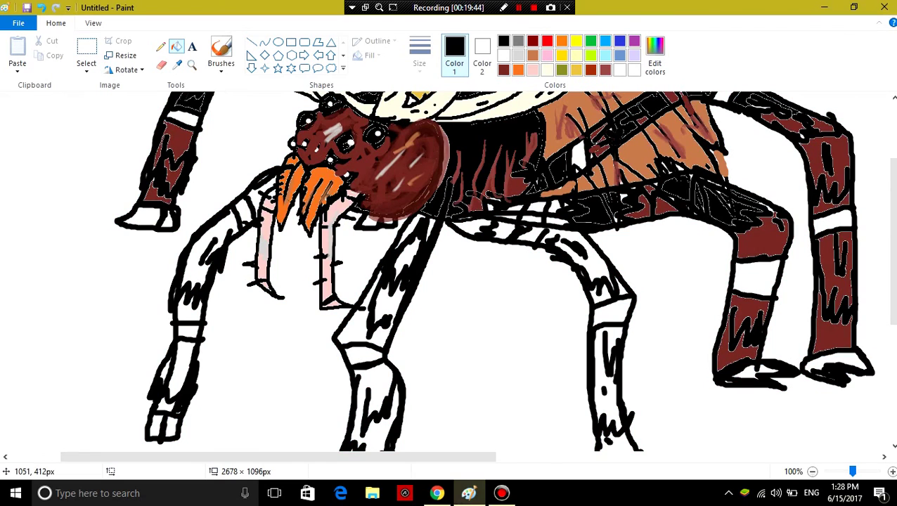
{"action": "mouse_move", "coordinate": [891, 246]}
{"action": "left_mouse_down"}
{"action": "mouse_move", "coordinate": [891, 190]}
{"action": "mouse_move", "coordinate": [891, 204]}
{"action": "left_mouse_up"}
{"action": "scroll", "coordinate": [503, 271], "scroll_direction": "down", "scroll_amount": 1}
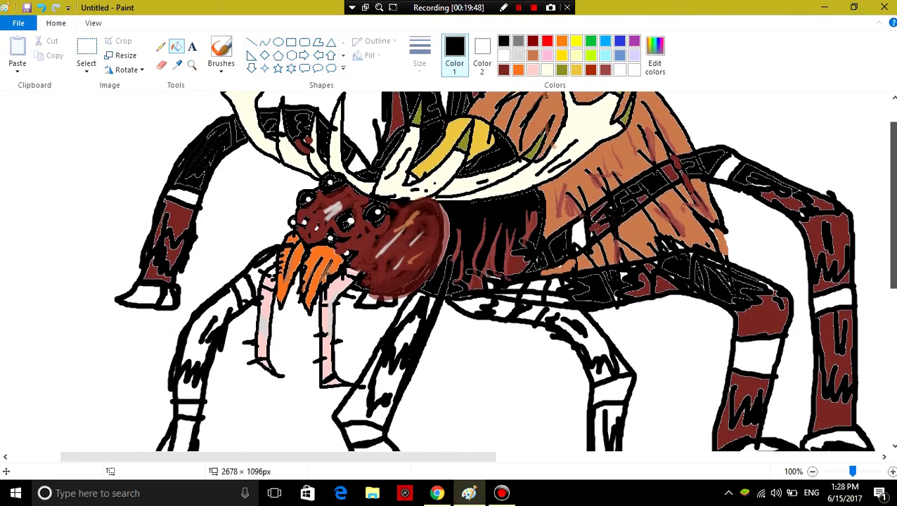
Fill the middle leg below the thorax with dark red from its base to the hoof, leaving its bands white
{"action": "scroll", "coordinate": [503, 271], "scroll_direction": "down", "scroll_amount": 2}
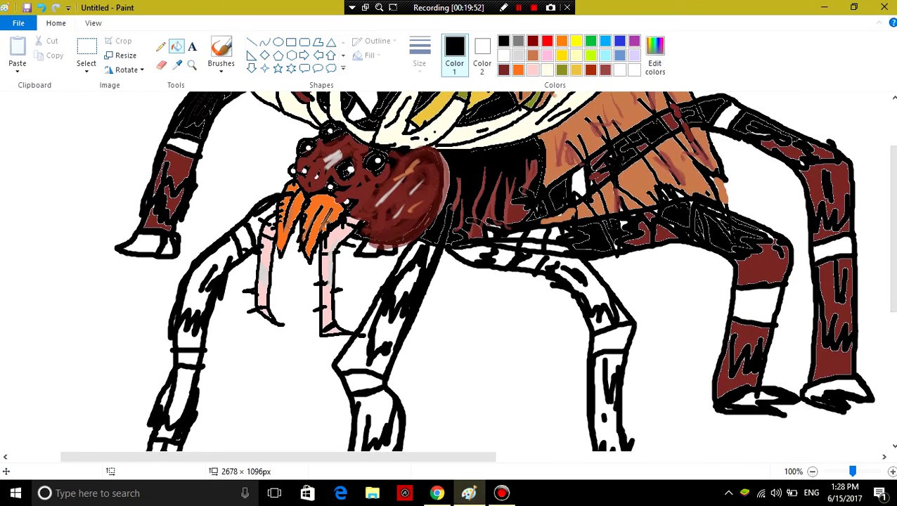
{"action": "left_click", "coordinate": [503, 70]}
{"action": "left_click", "coordinate": [587, 284]}
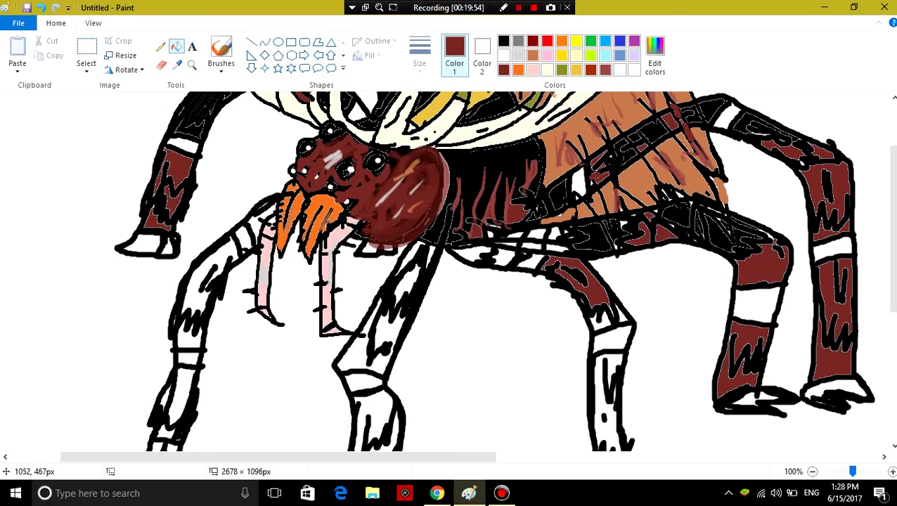
{"action": "left_click", "coordinate": [598, 320]}
{"action": "left_click", "coordinate": [619, 315]}
{"action": "left_click", "coordinate": [503, 258]}
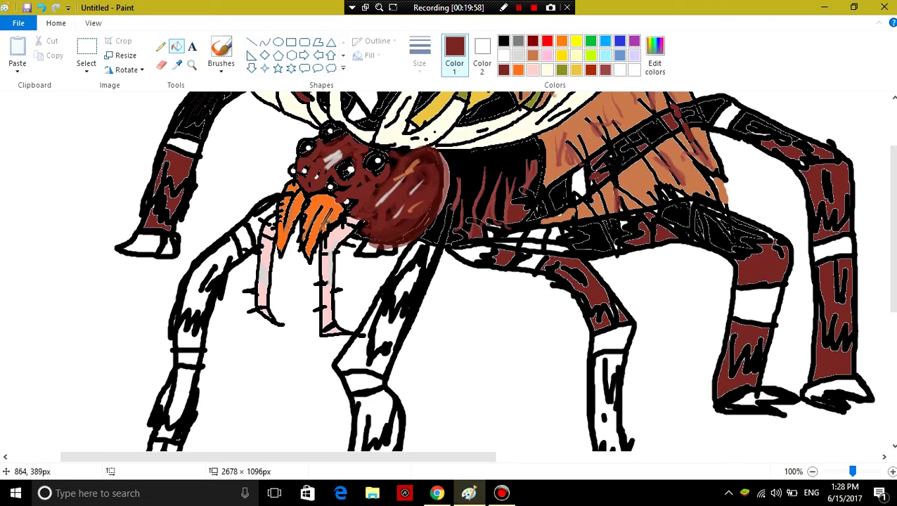
{"action": "left_click", "coordinate": [471, 253]}
{"action": "left_click_drag", "start_coordinate": [891, 229], "coordinate": [890, 261]}
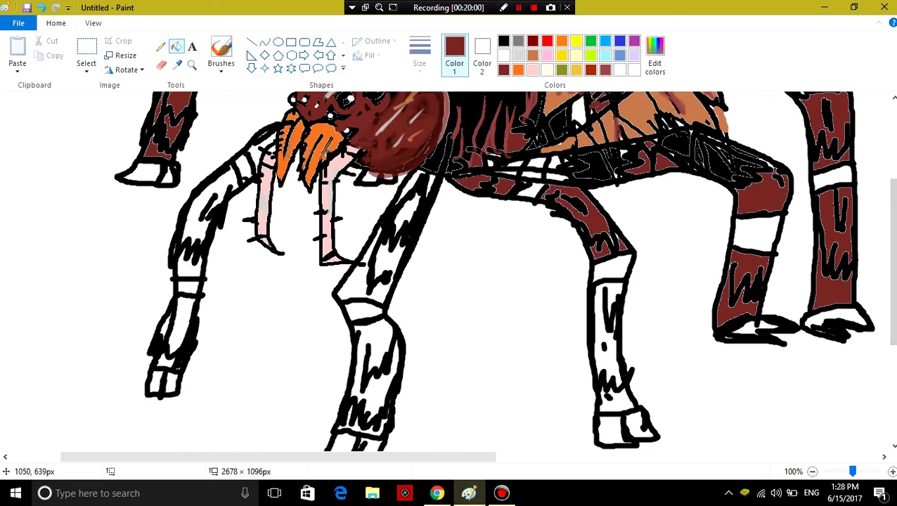
{"action": "left_click", "coordinate": [608, 365]}
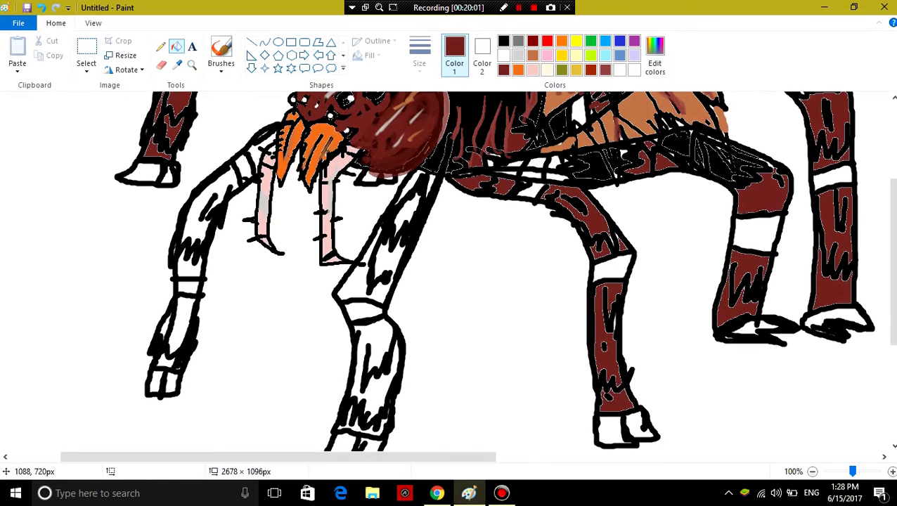
Fill the upper part of the near front leg behind the fangs with dark red, down to its knee band
{"action": "left_click", "coordinate": [366, 295]}
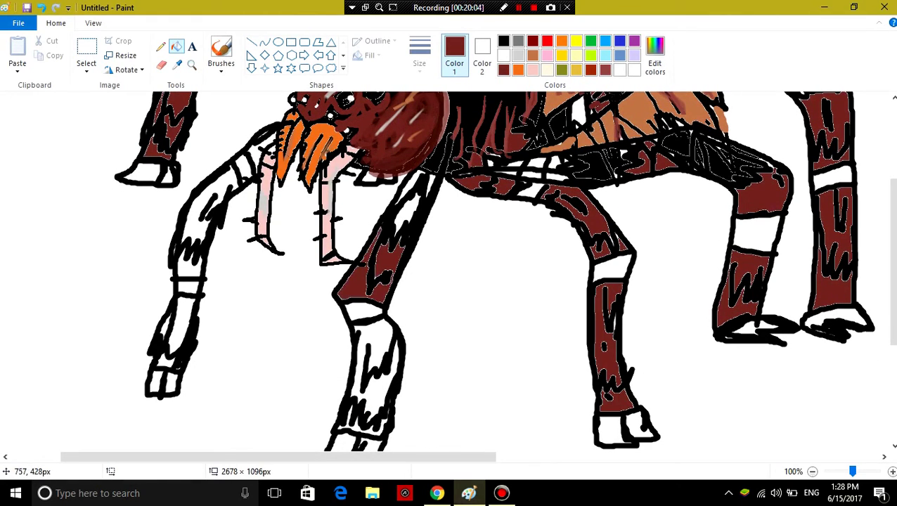
{"action": "left_click", "coordinate": [402, 219]}
{"action": "left_click", "coordinate": [419, 187]}
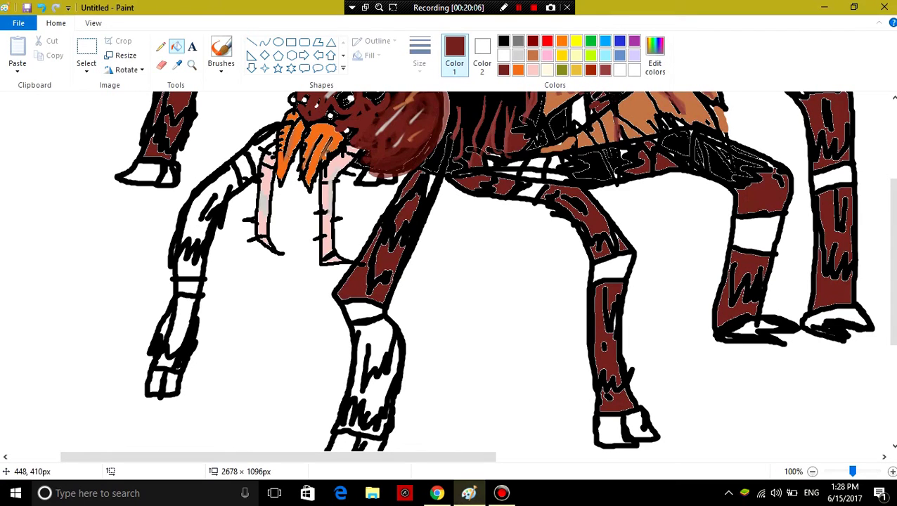
Fill the lower of the two leftmost legs with dark red, leaving its two bands and the hoof white
{"action": "left_click", "coordinate": [200, 208]}
{"action": "left_click", "coordinate": [188, 262]}
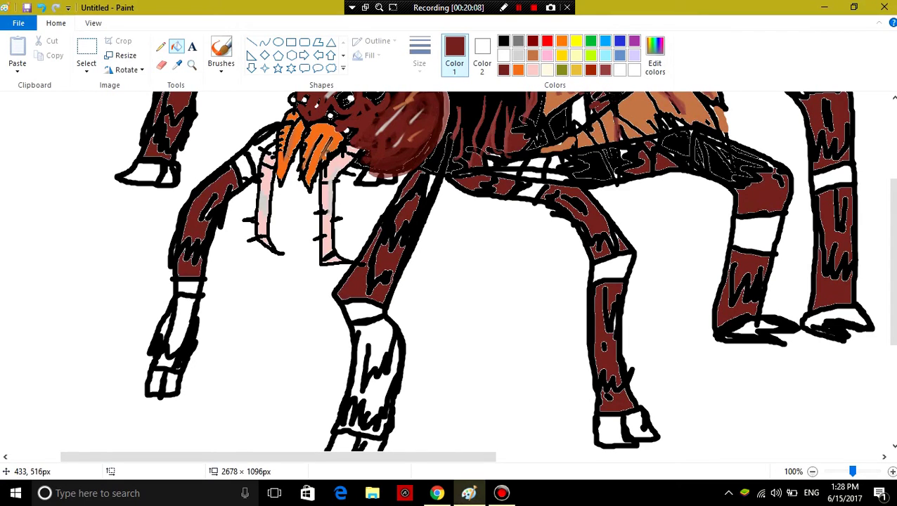
{"action": "left_click", "coordinate": [178, 332]}
{"action": "left_click", "coordinate": [164, 325]}
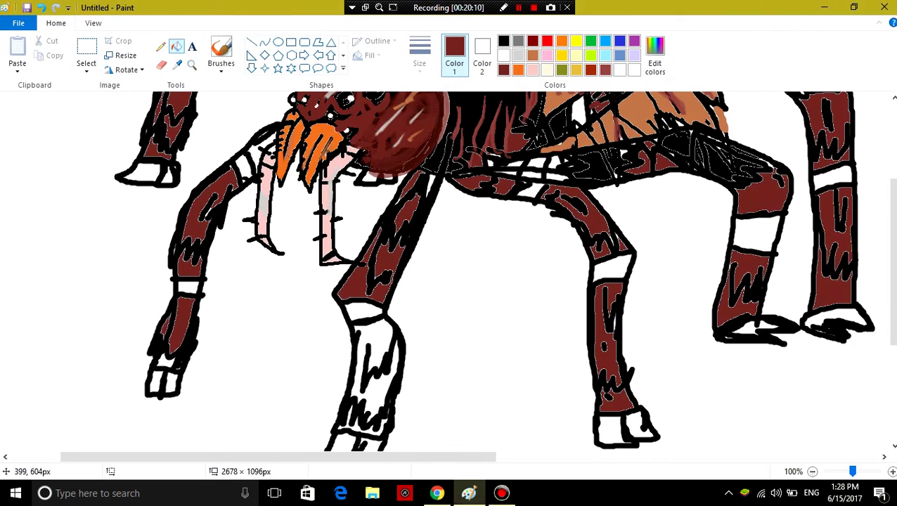
{"action": "left_click", "coordinate": [254, 152]}
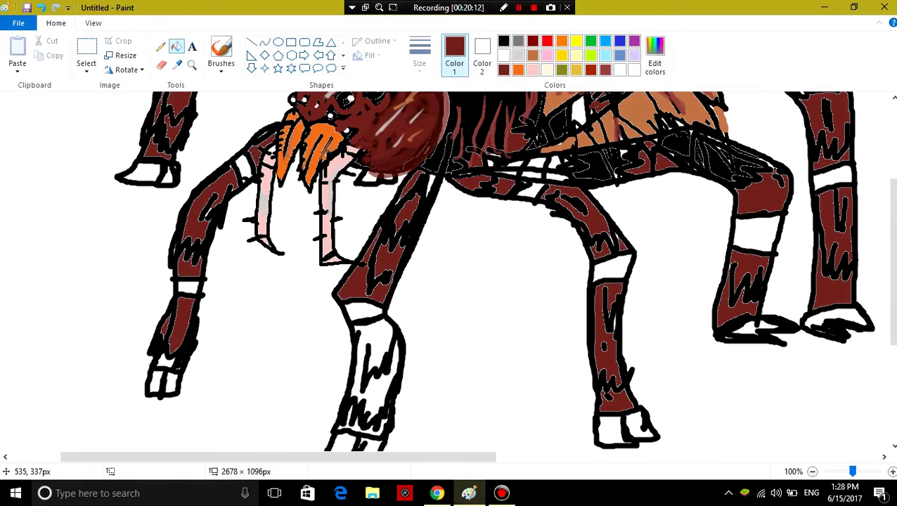
Fill the near front leg's lower section with dark red from the knee band to the hoof, including the hair gaps
{"action": "left_click", "coordinate": [383, 372]}
{"action": "scroll", "coordinate": [386, 422], "scroll_direction": "down", "scroll_amount": 2}
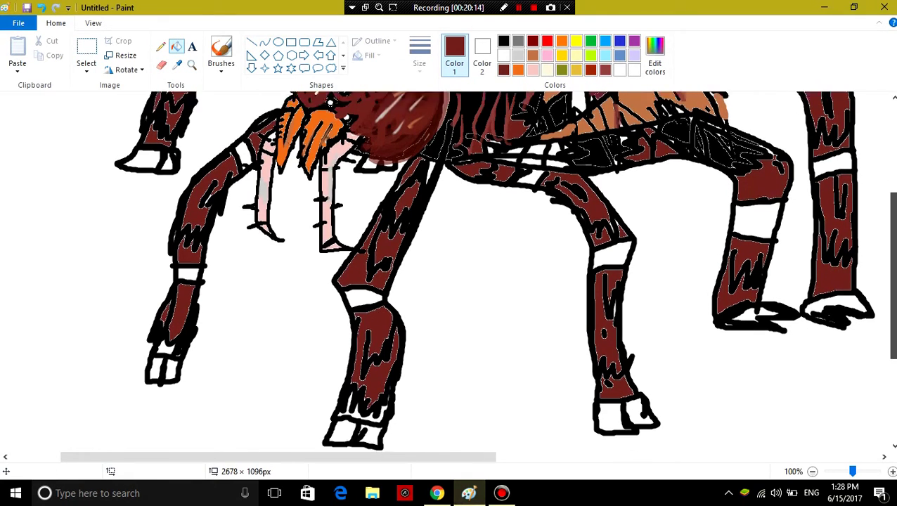
{"action": "scroll", "coordinate": [421, 281], "scroll_direction": "down", "scroll_amount": 3}
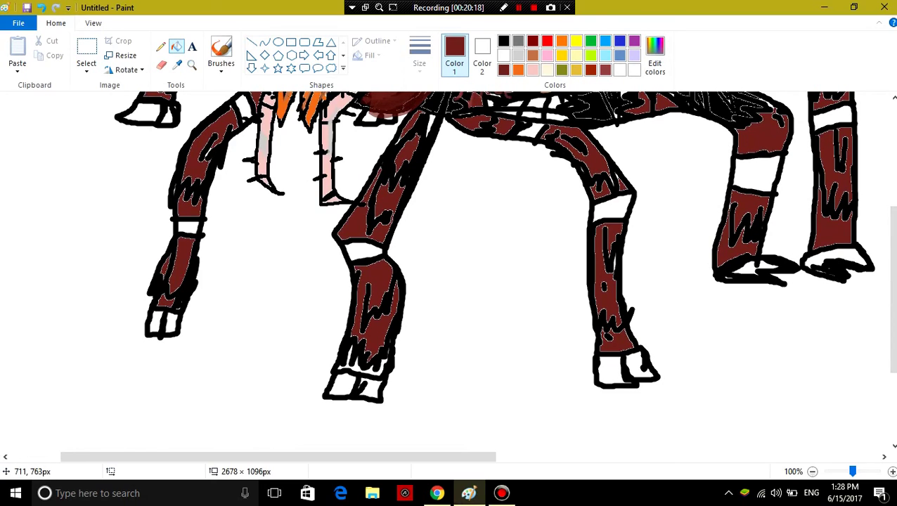
{"action": "left_click", "coordinate": [385, 360]}
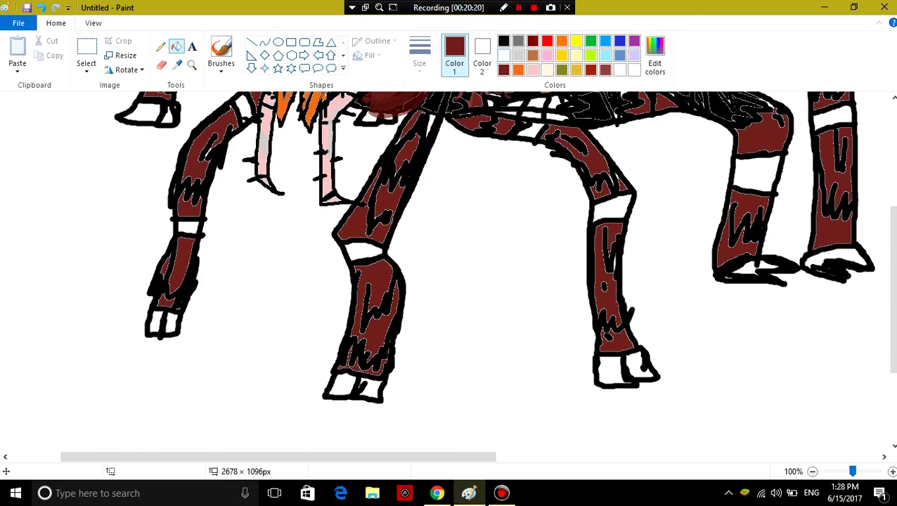
Fill the hooves of the middle leg and the two rear legs with light grey
{"action": "left_click", "coordinate": [517, 56]}
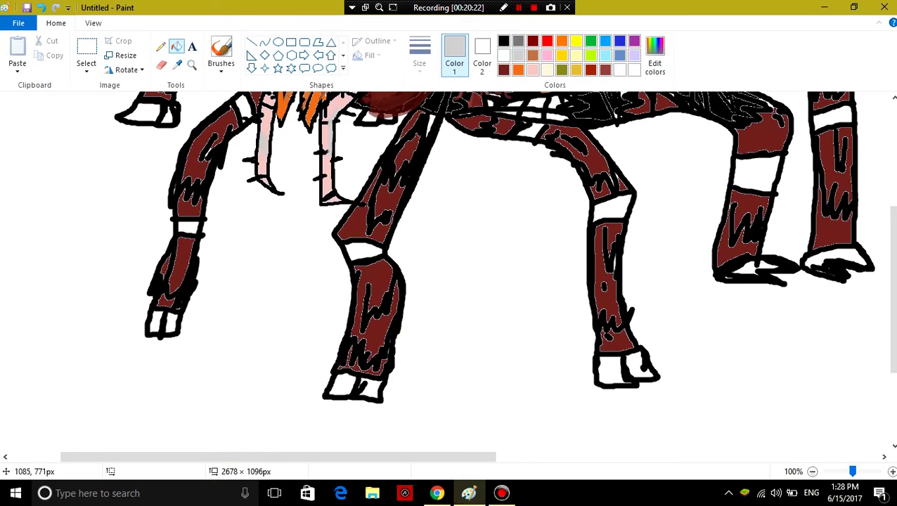
{"action": "left_click", "coordinate": [609, 369]}
{"action": "left_click", "coordinate": [636, 365]}
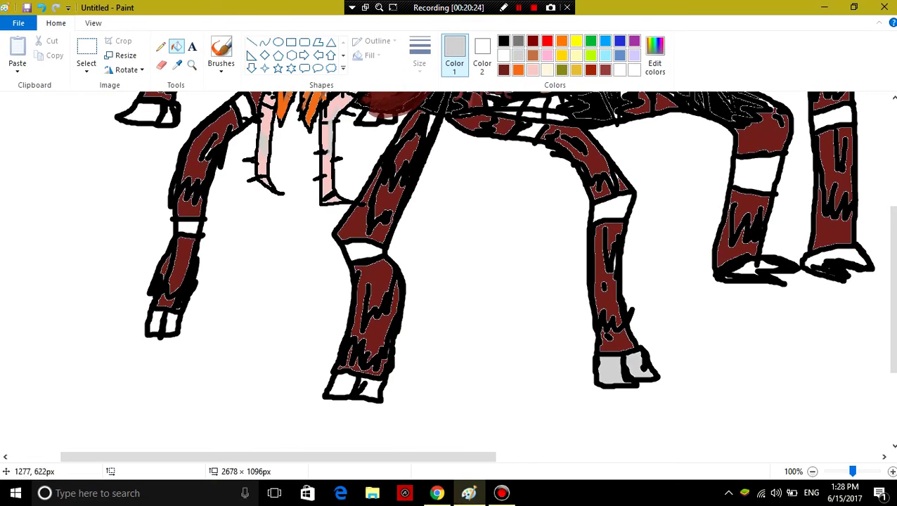
{"action": "left_click", "coordinate": [744, 268]}
{"action": "left_click", "coordinate": [854, 261]}
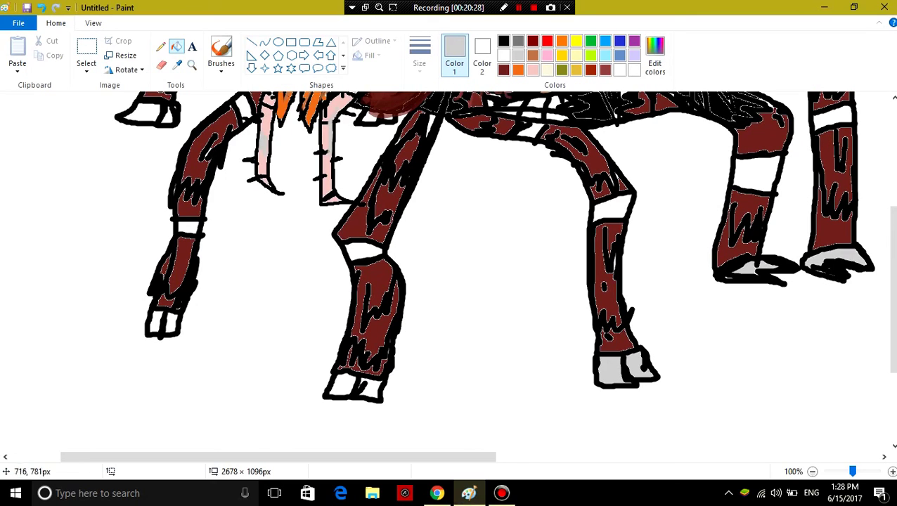
Fill the hooves of the near front leg and both leftmost legs with the same light grey
{"action": "left_click", "coordinate": [342, 384]}
{"action": "left_click", "coordinate": [369, 386]}
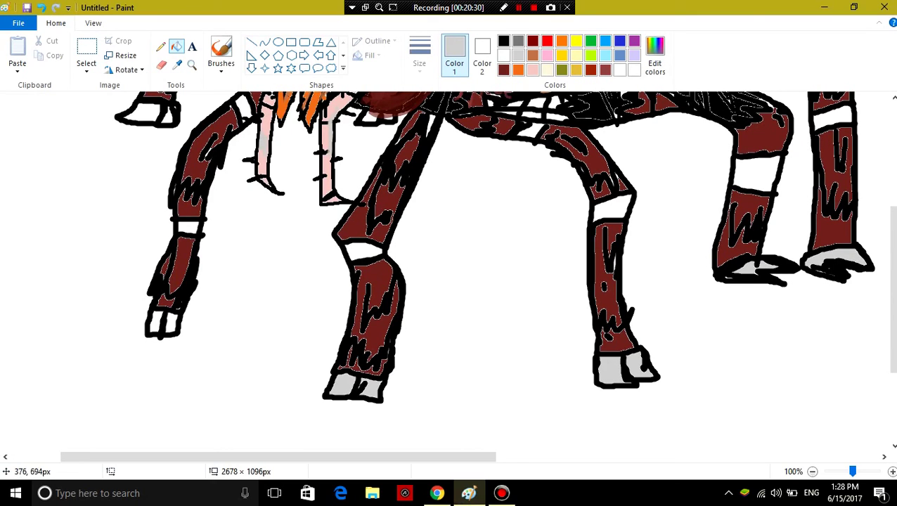
{"action": "left_click", "coordinate": [155, 322]}
{"action": "left_click", "coordinate": [172, 322]}
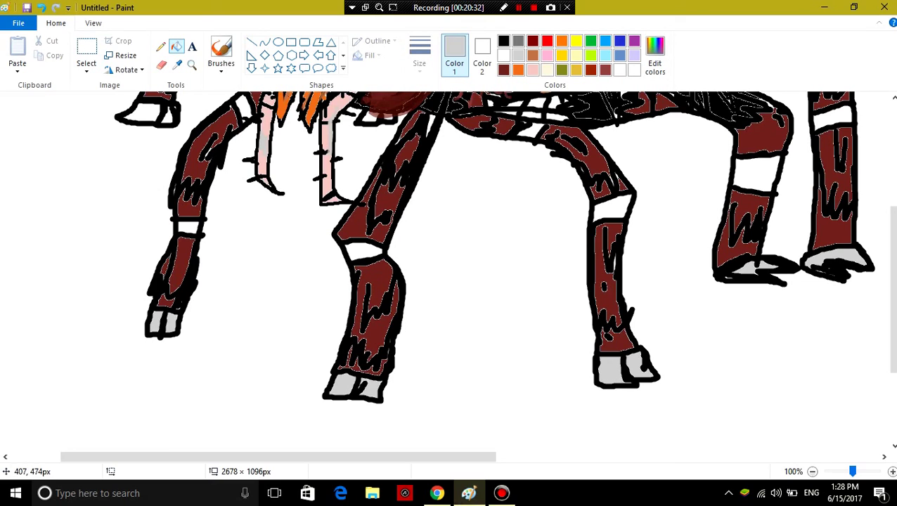
{"action": "left_click", "coordinate": [142, 113]}
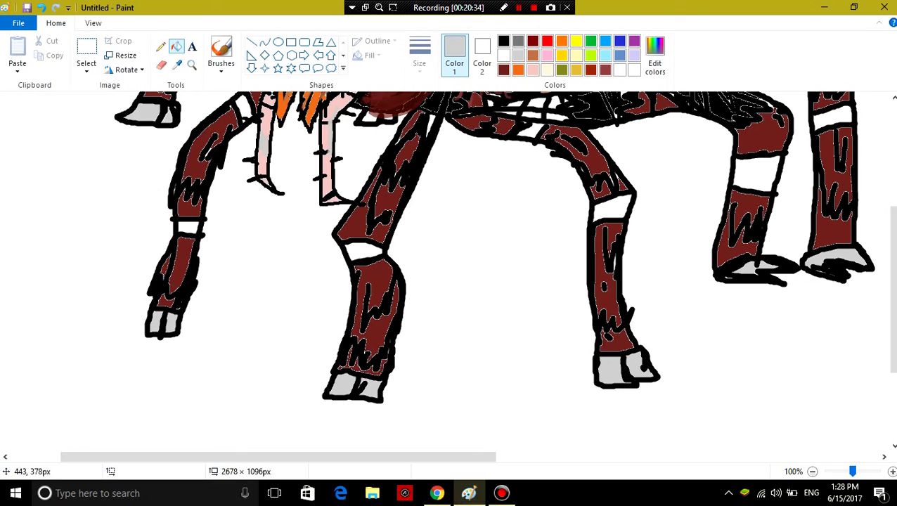
Mix a custom orange and fill the white band on the upper leftmost leg with it
{"action": "left_click_drag", "start_coordinate": [891, 267], "coordinate": [891, 163]}
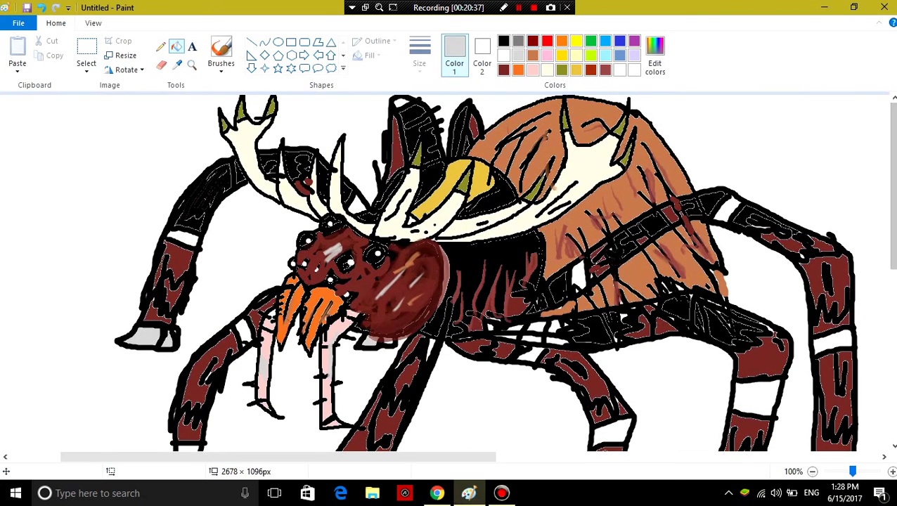
{"action": "left_click", "coordinate": [562, 41]}
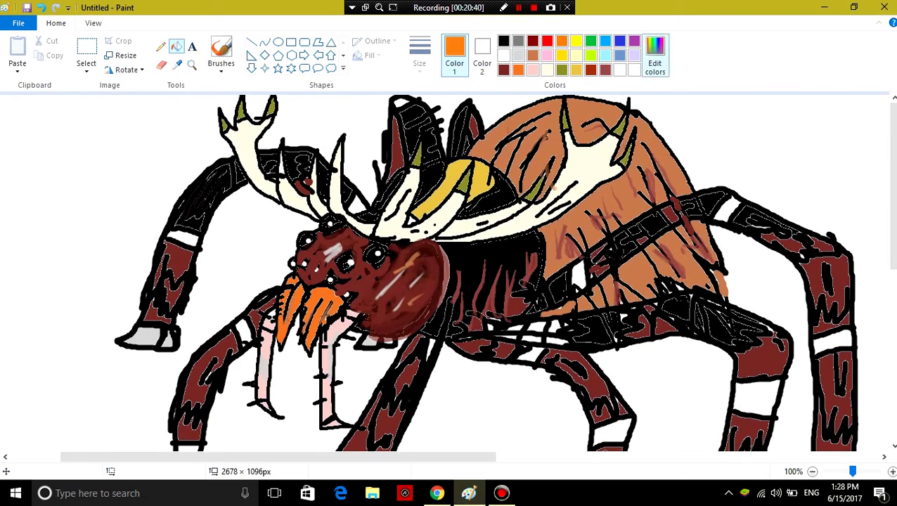
{"action": "left_click", "coordinate": [655, 56]}
{"action": "left_click_drag", "start_coordinate": [591, 206], "coordinate": [591, 214]}
{"action": "left_click", "coordinate": [464, 185]}
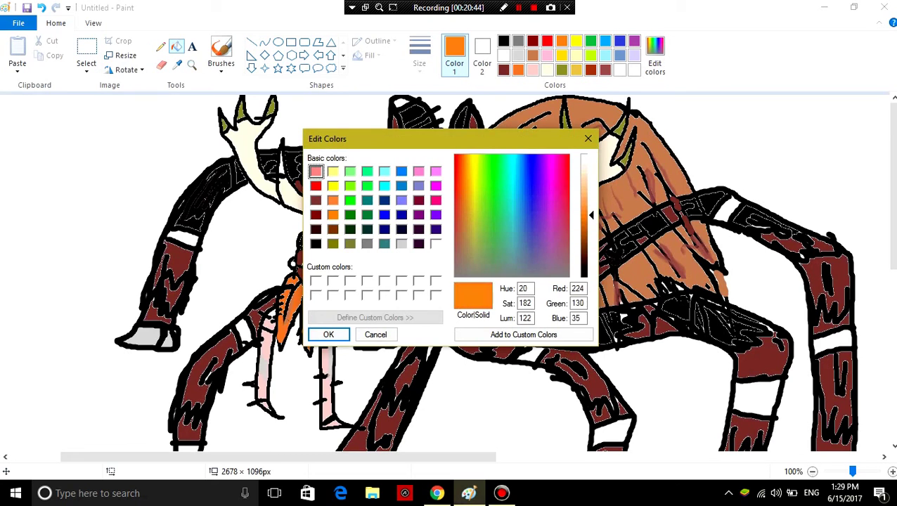
{"action": "left_click", "coordinate": [463, 184]}
{"action": "left_click", "coordinate": [328, 335]}
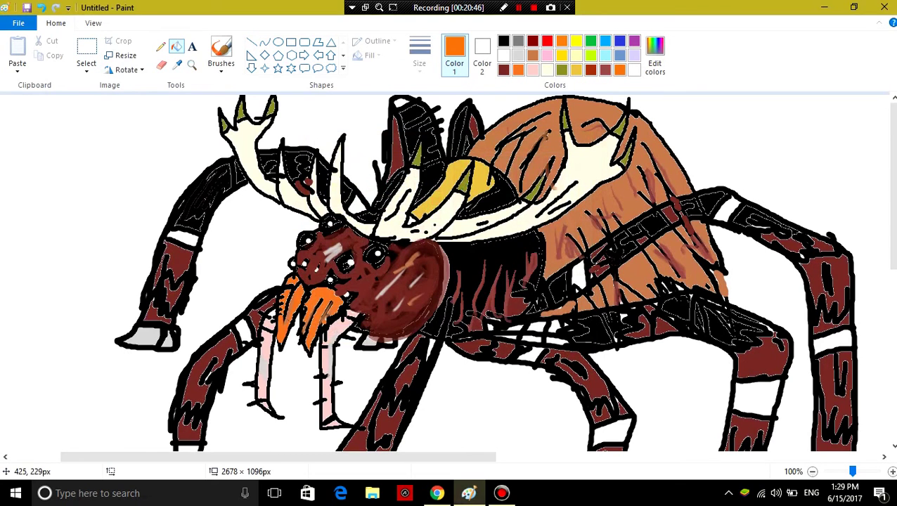
{"action": "left_click_drag", "start_coordinate": [171, 236], "coordinate": [196, 241]}
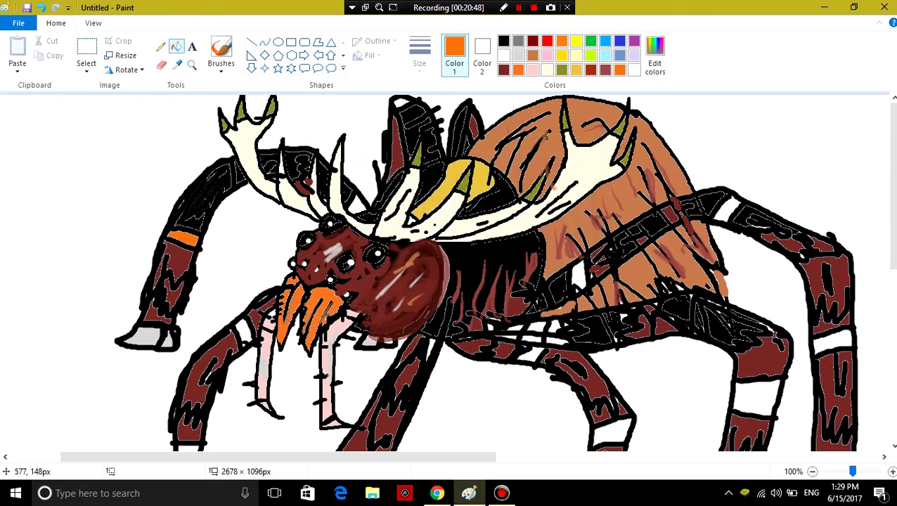
Mix a lighter custom orange and fill the white bands on the upper and lower sections of the two rightmost legs
{"action": "left_click", "coordinate": [654, 57]}
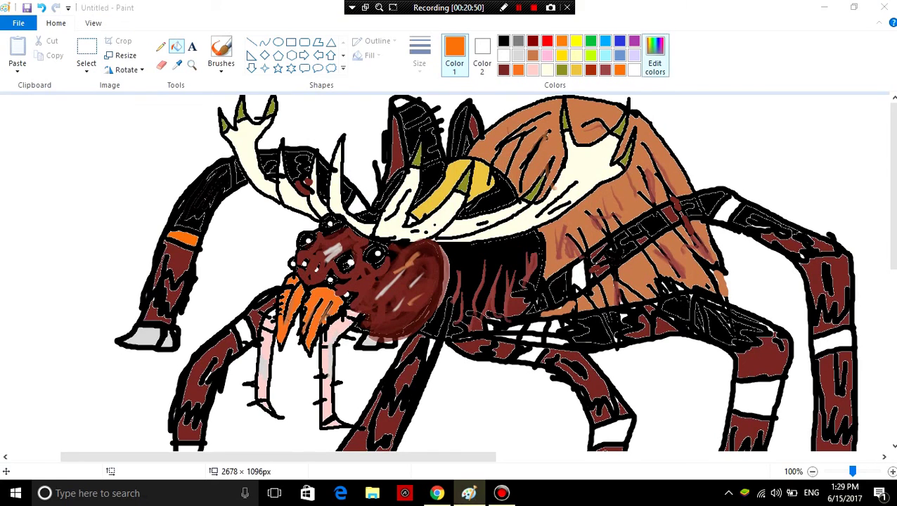
{"action": "mouse_move", "coordinate": [463, 183]}
{"action": "left_mouse_down"}
{"action": "mouse_move", "coordinate": [483, 181]}
{"action": "mouse_move", "coordinate": [459, 173]}
{"action": "left_mouse_up"}
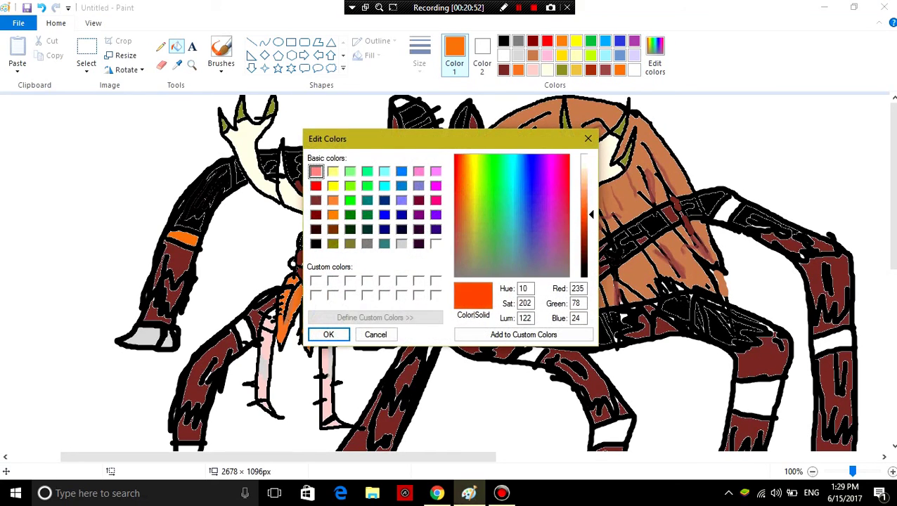
{"action": "left_click_drag", "start_coordinate": [590, 214], "coordinate": [590, 206]}
{"action": "left_click", "coordinate": [328, 334]}
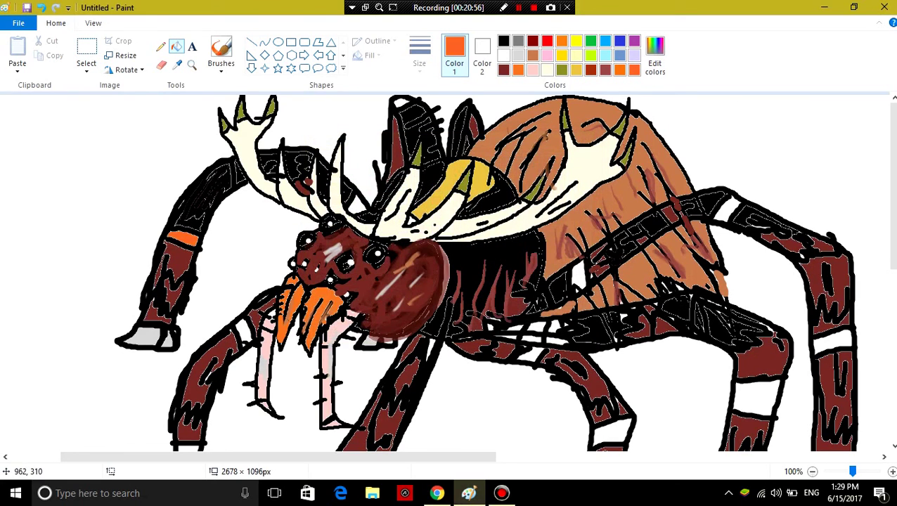
{"action": "left_click_drag", "start_coordinate": [582, 262], "coordinate": [574, 286]}
{"action": "left_click_drag", "start_coordinate": [735, 198], "coordinate": [719, 219]}
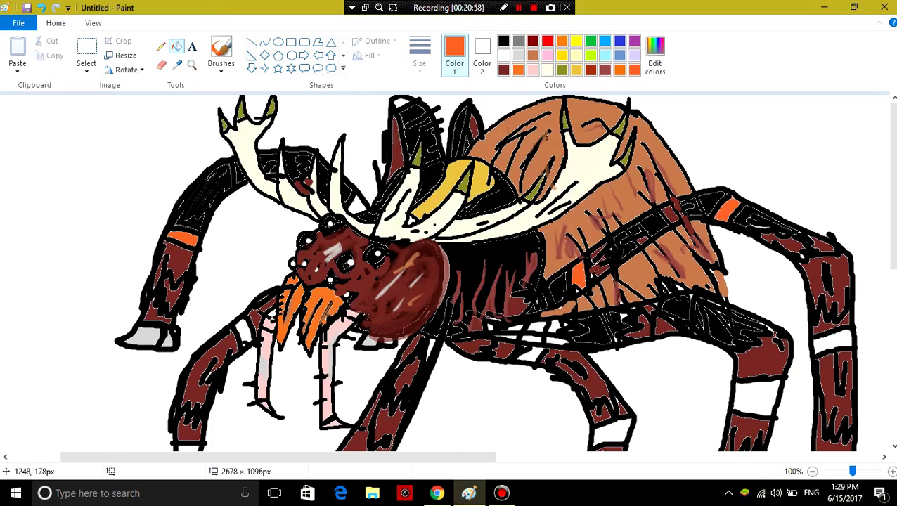
{"action": "left_click_drag", "start_coordinate": [813, 333], "coordinate": [831, 342]}
{"action": "left_click_drag", "start_coordinate": [737, 383], "coordinate": [768, 394]}
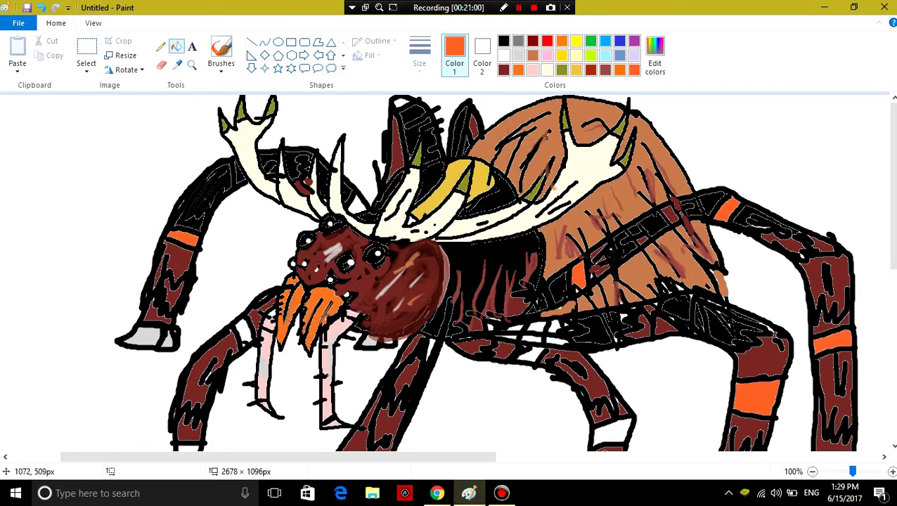
Fill the middle leg's knee and upper bands and the white gaps under the body with the same orange
{"action": "left_click_drag", "start_coordinate": [608, 428], "coordinate": [610, 430]}
{"action": "left_click_drag", "start_coordinate": [543, 347], "coordinate": [520, 357]}
{"action": "left_click_drag", "start_coordinate": [544, 325], "coordinate": [531, 320]}
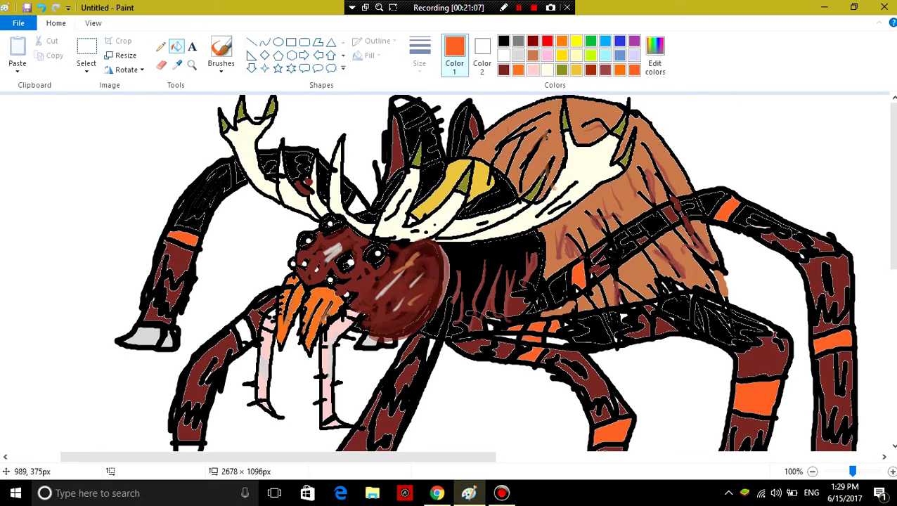
{"action": "left_click", "coordinate": [554, 341]}
Fill the bands on the lower-left front leg and the knee band of the near front leg with the same orange
{"action": "left_click", "coordinate": [243, 330]}
{"action": "left_click_drag", "start_coordinate": [890, 218], "coordinate": [891, 274]}
{"action": "left_click", "coordinate": [364, 354]}
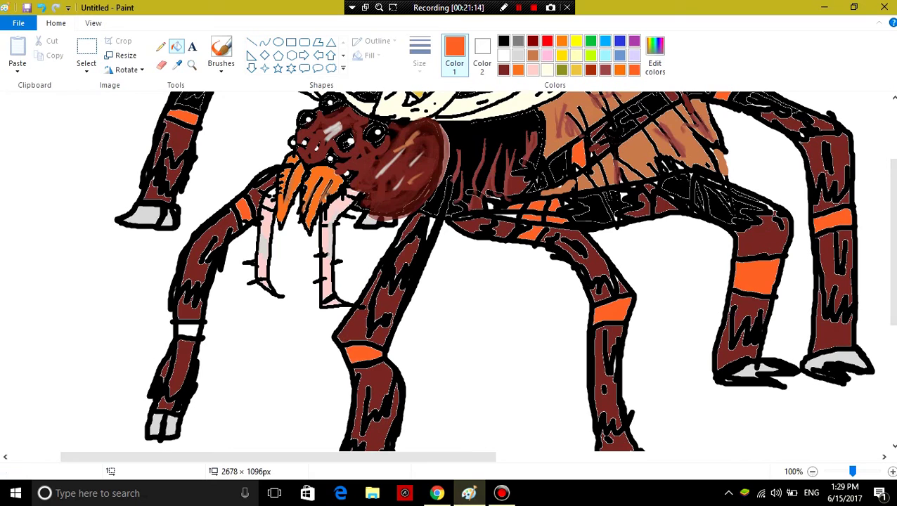
Fill the white tip of the raised far leg behind the antlers with the same orange
{"action": "left_click_drag", "start_coordinate": [891, 242], "coordinate": [891, 188]}
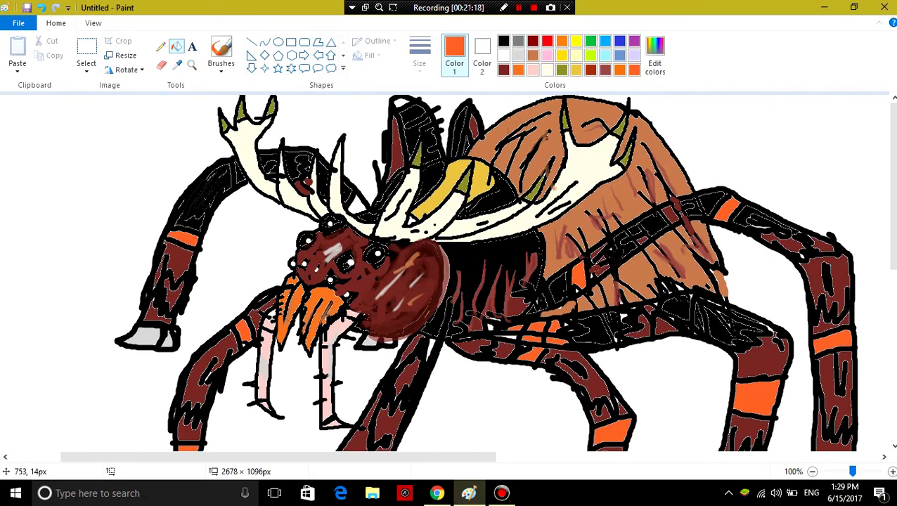
{"action": "left_click", "coordinate": [399, 103]}
{"action": "left_click", "coordinate": [812, 472]}
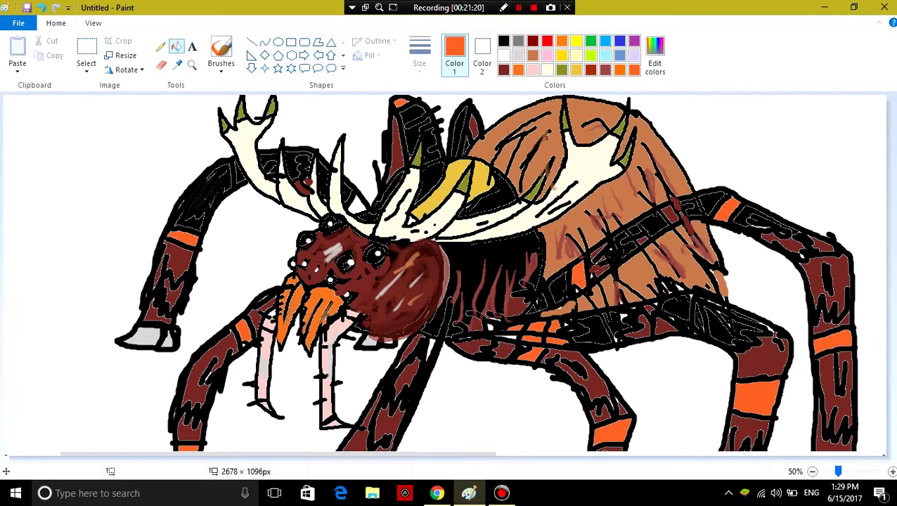